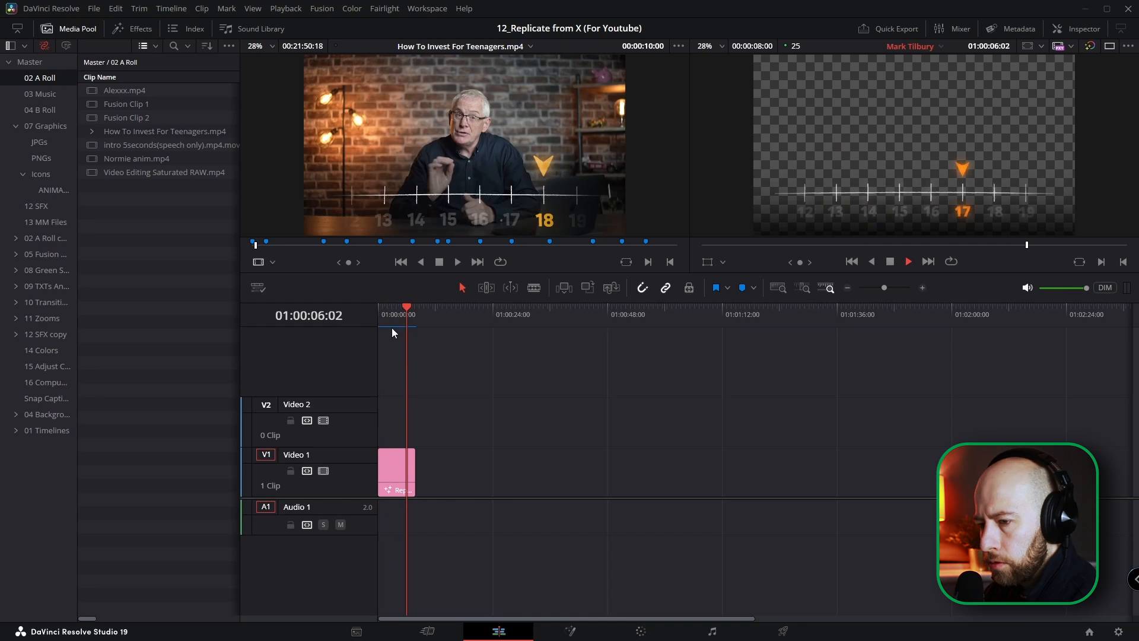
Step: Examine the node tree of the finished timeline graphic on the Fusion page
{"action": "key", "text": "shift+5"}
{"action": "left_click_drag", "start_coordinate": [506, 490], "coordinate": [504, 433]}
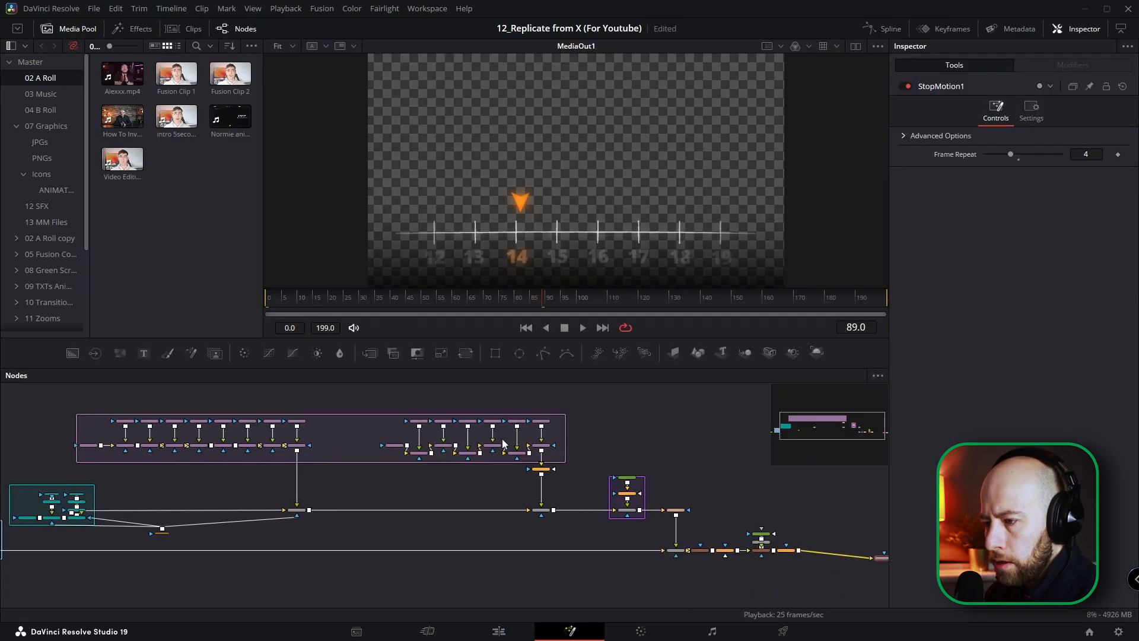
{"action": "scroll", "coordinate": [510, 474], "scroll_direction": "down", "scroll_amount": 3}
{"action": "scroll", "coordinate": [511, 473], "scroll_direction": "up", "scroll_amount": 2}
{"action": "left_click_drag", "start_coordinate": [510, 471], "coordinate": [473, 485]}
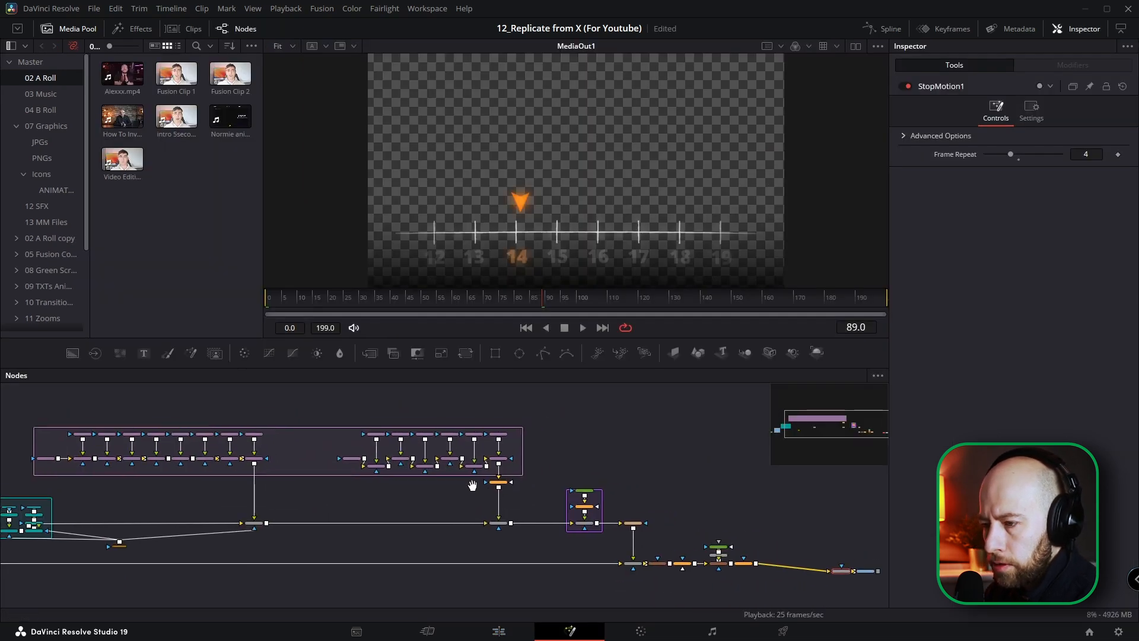
{"action": "scroll", "coordinate": [475, 482], "scroll_direction": "down", "scroll_amount": 2}
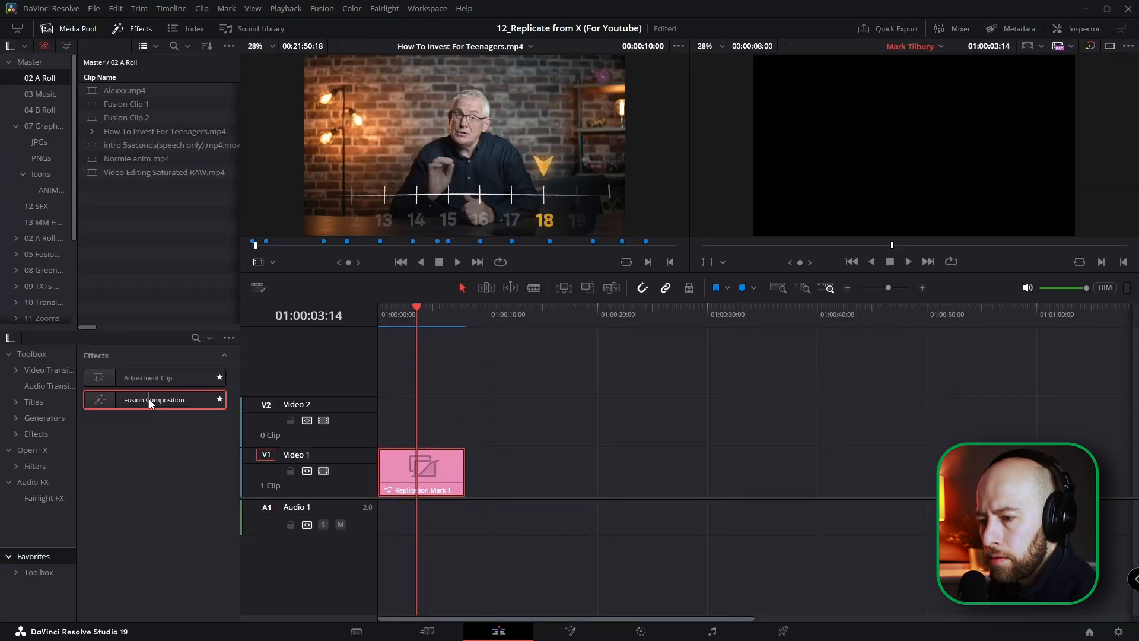
Step: Add a Fusion Composition to Video 1 after the pink replication clip and check the pink clip's duration
{"action": "left_click_drag", "start_coordinate": [152, 399], "coordinate": [508, 471]}
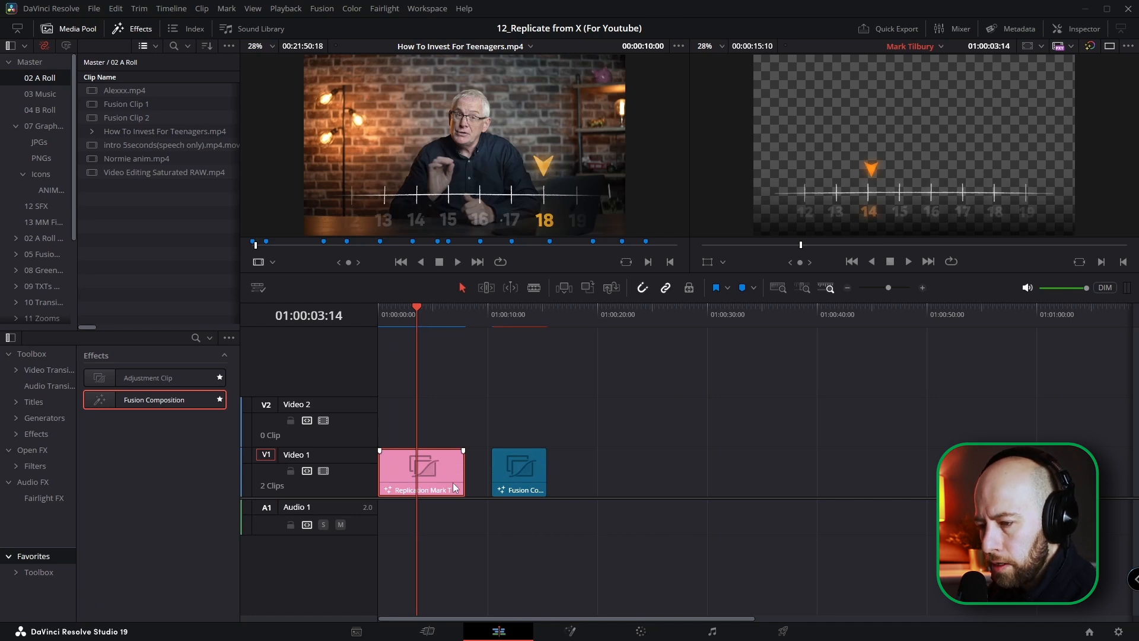
{"action": "key", "text": "ctrl+d"}
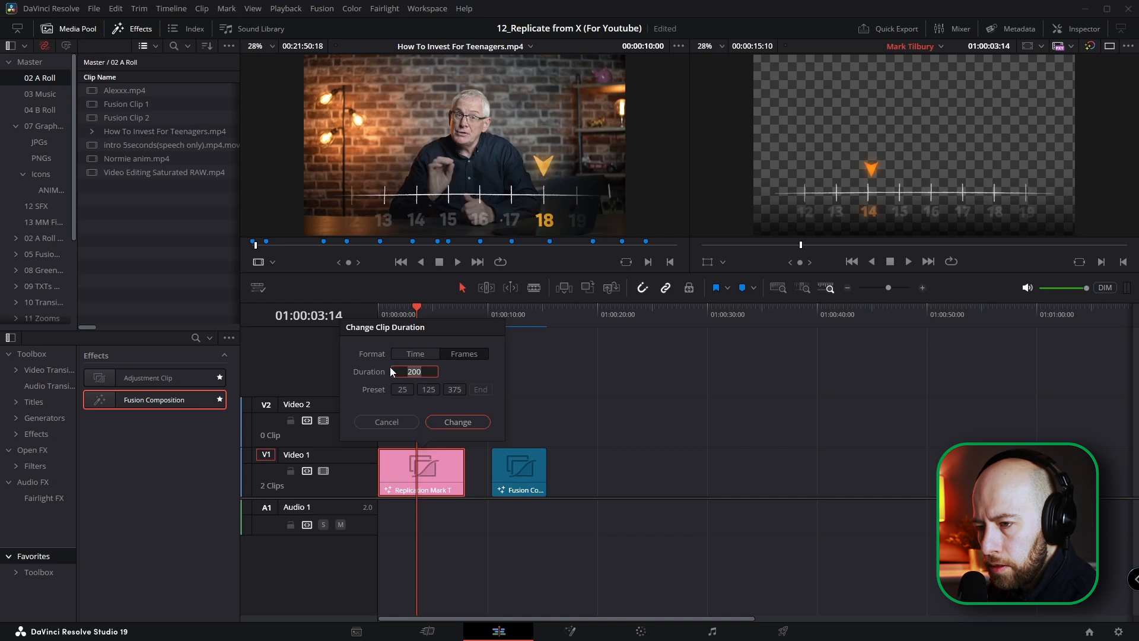
{"action": "left_click", "coordinate": [418, 356]}
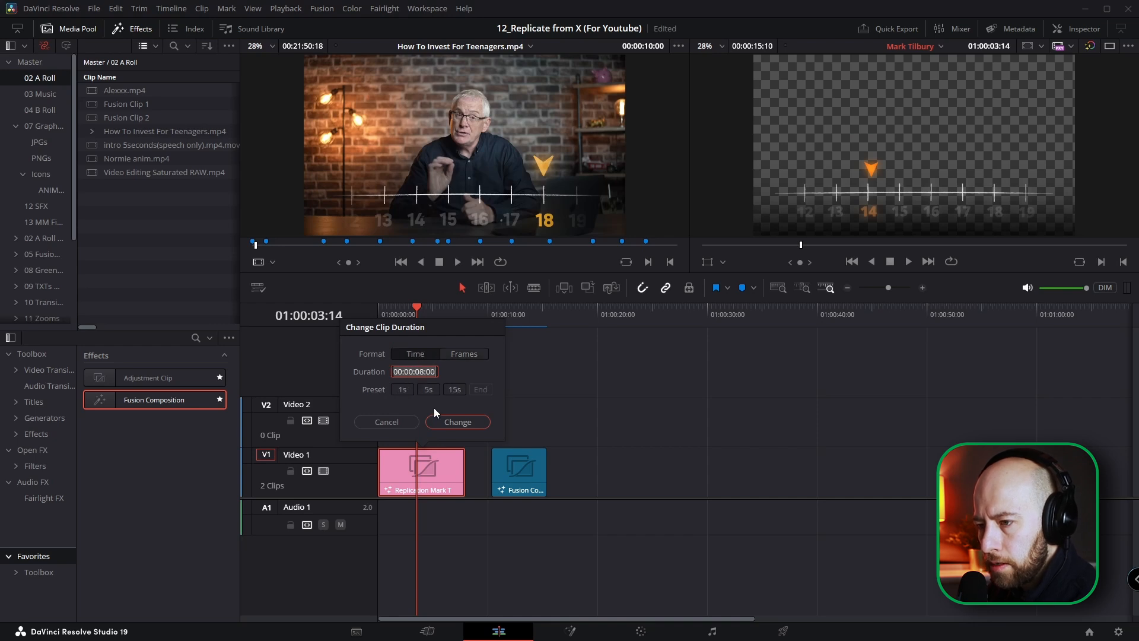
{"action": "left_click", "coordinate": [405, 425]}
Step: Set the new Fusion Composition clip's duration to 200 frames
{"action": "left_click", "coordinate": [514, 467]}
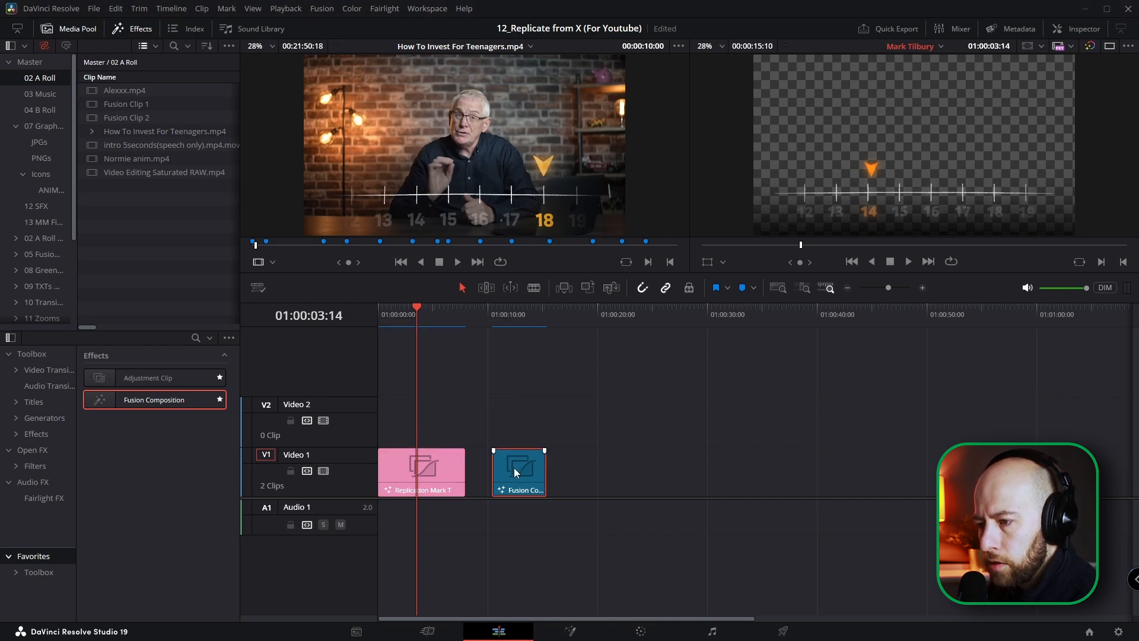
{"action": "left_click", "coordinate": [510, 315]}
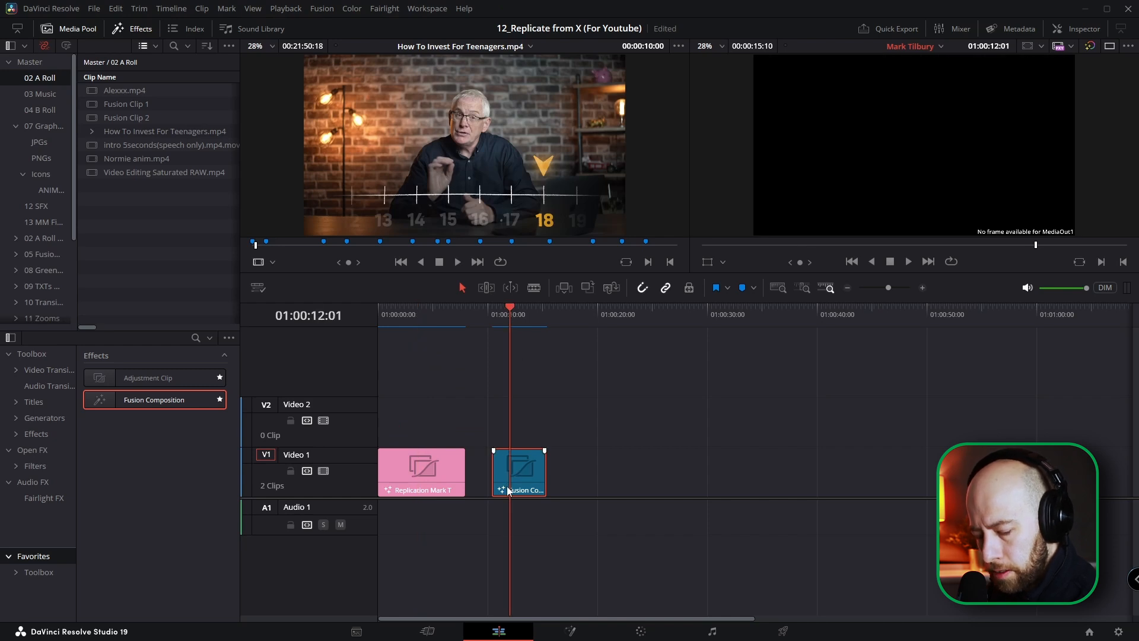
{"action": "key", "text": "ctrl+d"}
{"action": "left_click", "coordinate": [552, 358]}
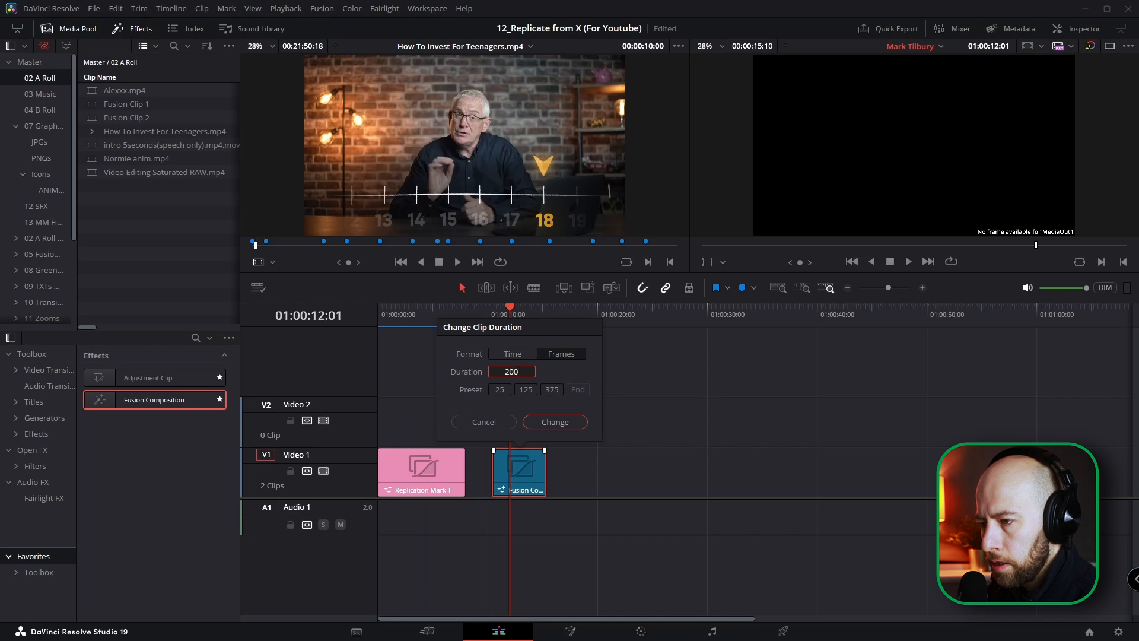
{"action": "key", "text": "Return"}
{"action": "left_click_drag", "start_coordinate": [524, 454], "coordinate": [534, 475]}
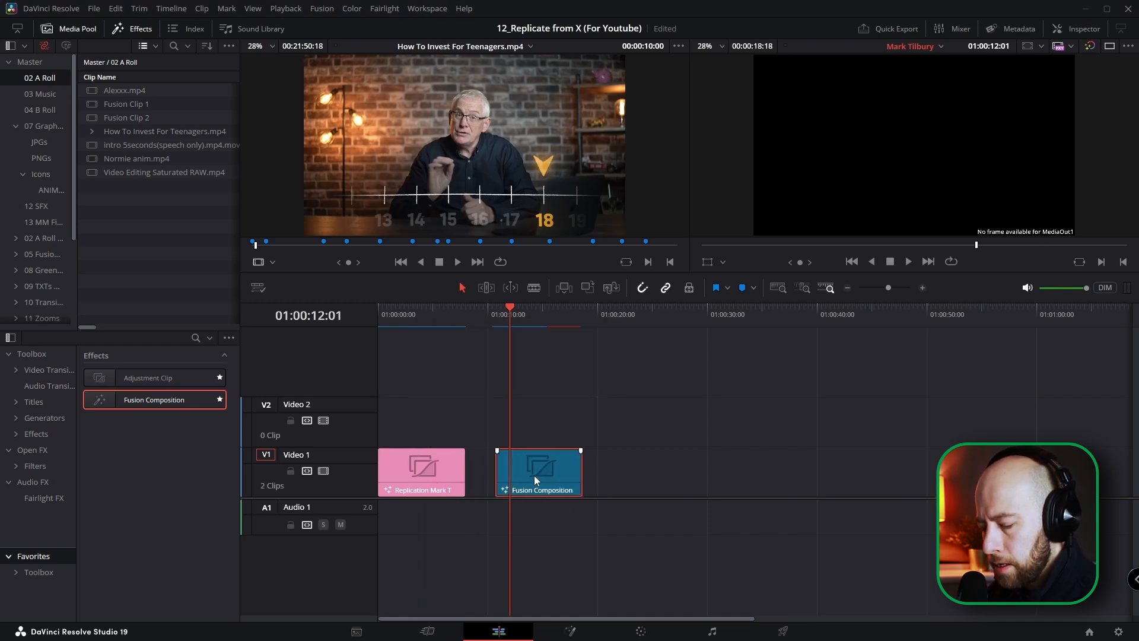
Step: Open the new composition in Fusion, add How To Invest For Teenagers.mp4 as a node named Reference_Video, and show it in the first viewer
{"action": "left_click", "coordinate": [570, 631]}
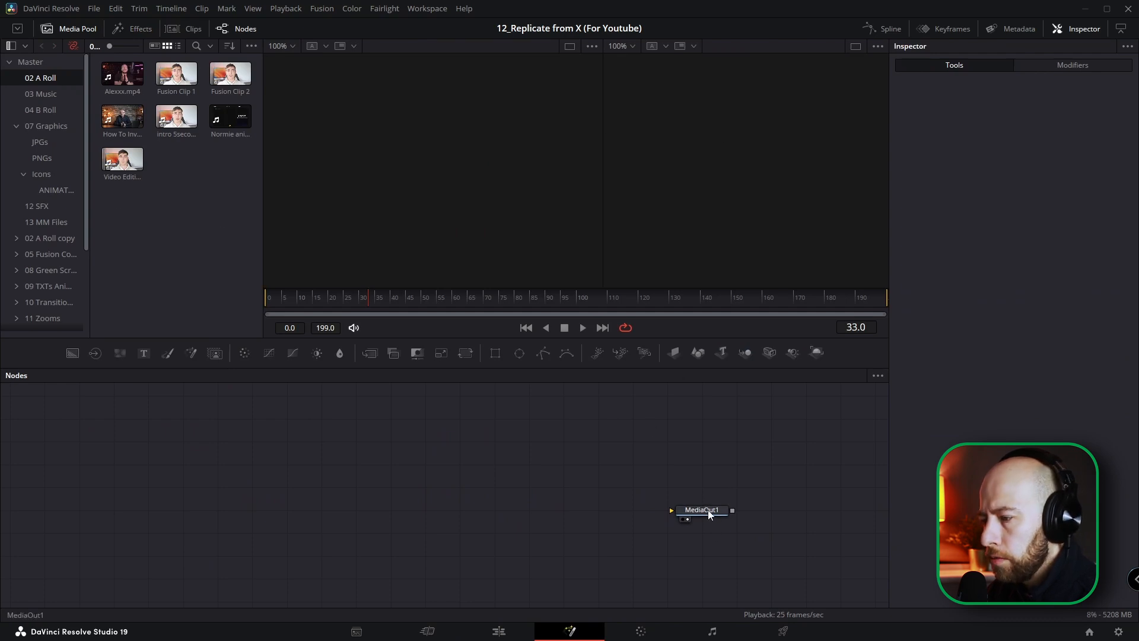
{"action": "left_click_drag", "start_coordinate": [603, 158], "coordinate": [576, 163]}
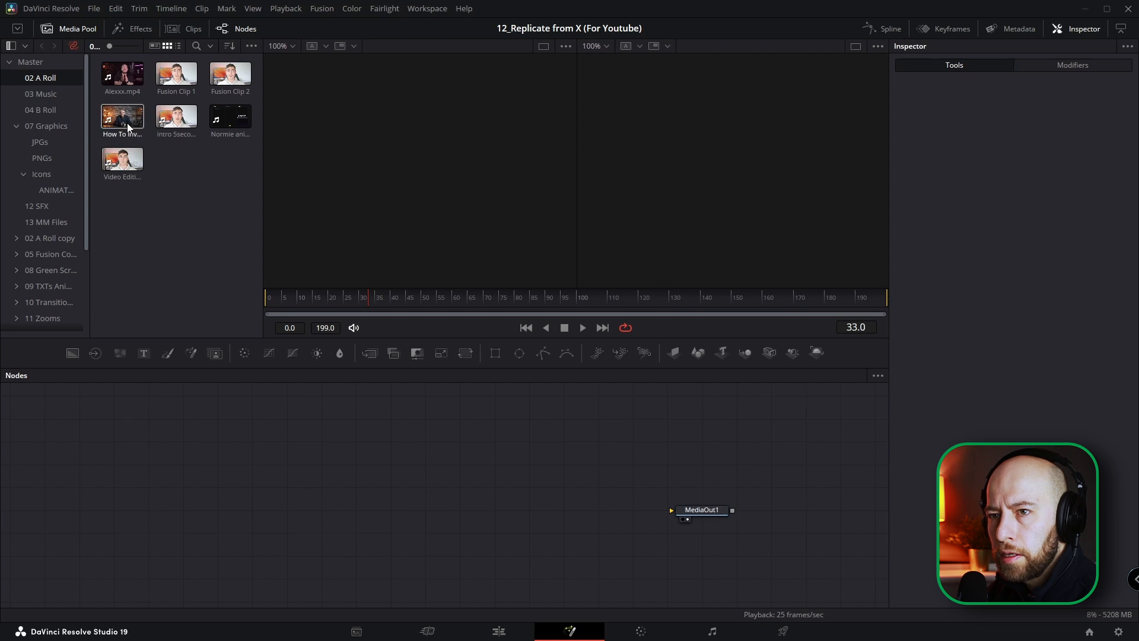
{"action": "left_click_drag", "start_coordinate": [617, 444], "coordinate": [702, 486]}
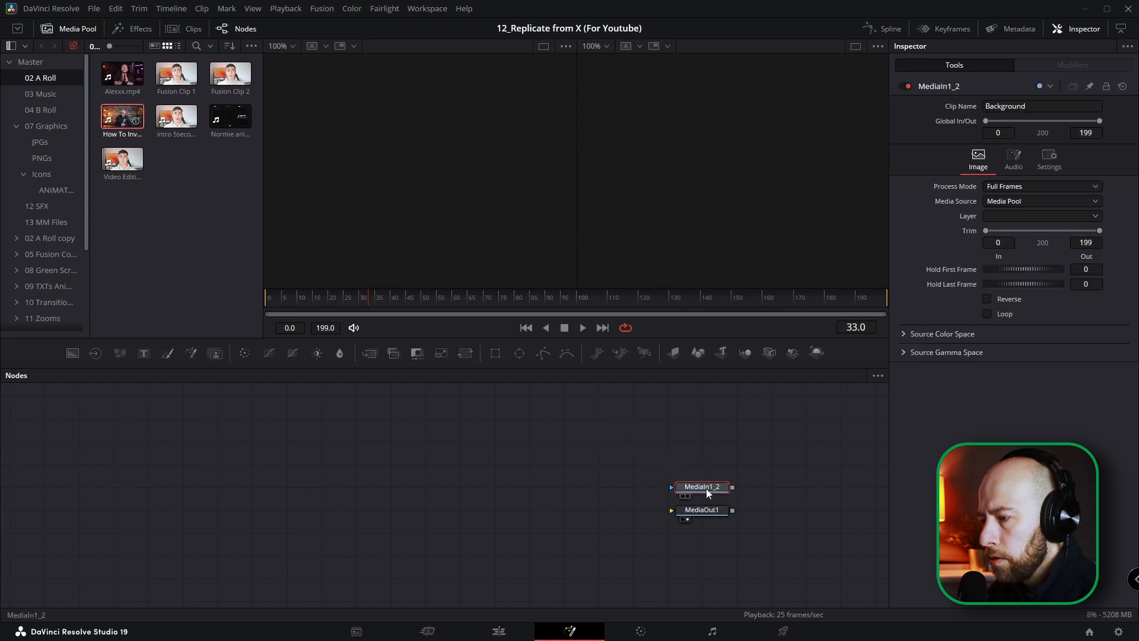
{"action": "key", "text": "F2"}
{"action": "type", "text": "Reference_Video"}
{"action": "key", "text": "Return"}
{"action": "key", "text": "1"}
Step: Feed a fully transparent Background node into MediaOut1 and move the playhead to frame 57
{"action": "left_click_drag", "start_coordinate": [305, 295], "coordinate": [265, 295]}
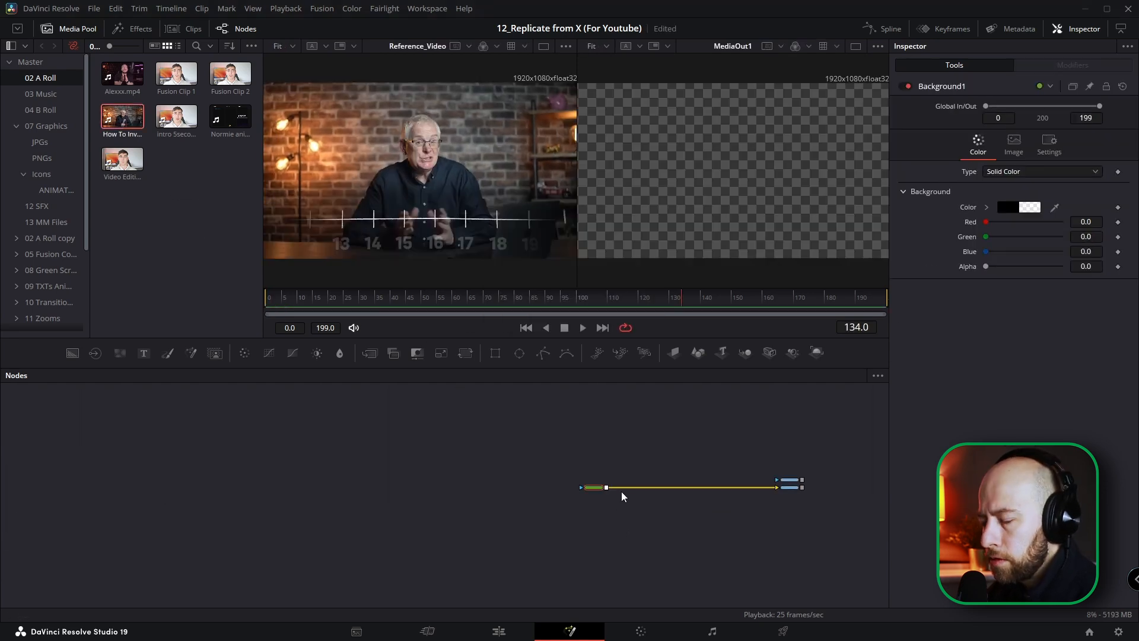
{"action": "scroll", "coordinate": [634, 504], "scroll_direction": "up", "scroll_amount": 2}
{"action": "left_click_drag", "start_coordinate": [659, 516], "coordinate": [529, 517]}
{"action": "scroll", "coordinate": [529, 517], "scroll_direction": "down", "scroll_amount": 1}
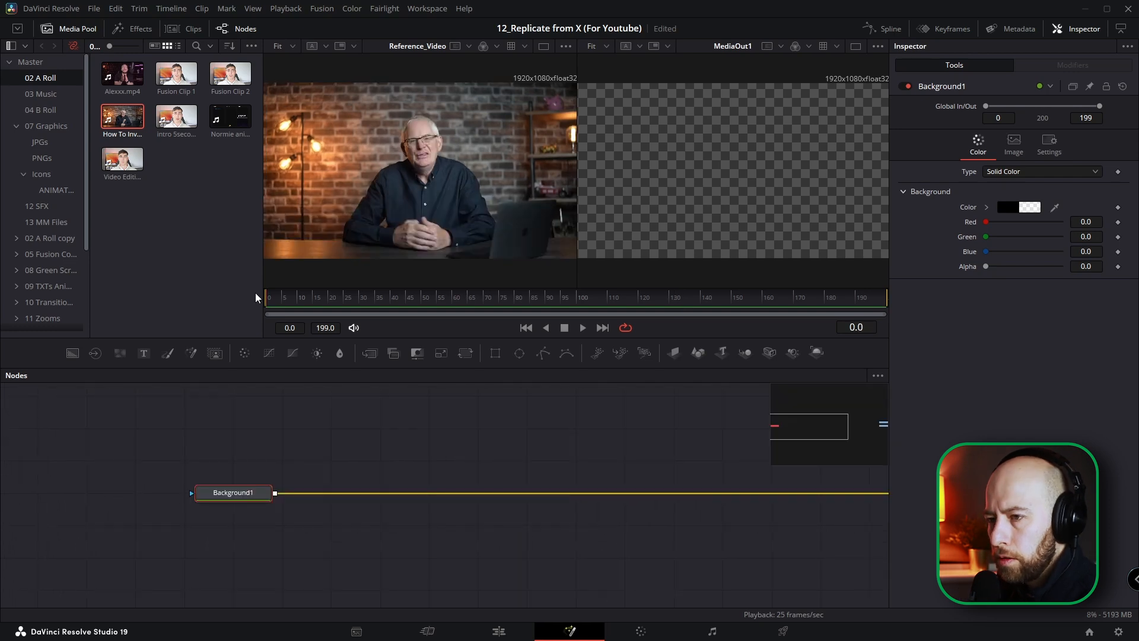
{"action": "left_click_drag", "start_coordinate": [268, 298], "coordinate": [446, 302]}
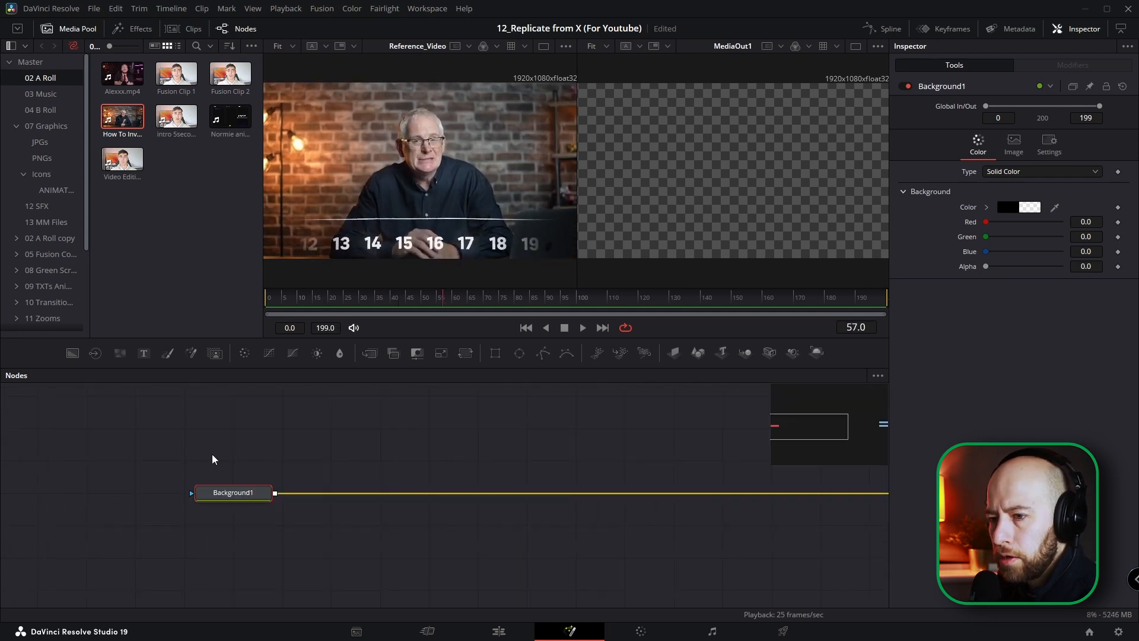
Step: Paste a copy of the Background node, make it opaque white with Alpha 1.0, and rename it White_BG
{"action": "key", "text": "ctrl+v"}
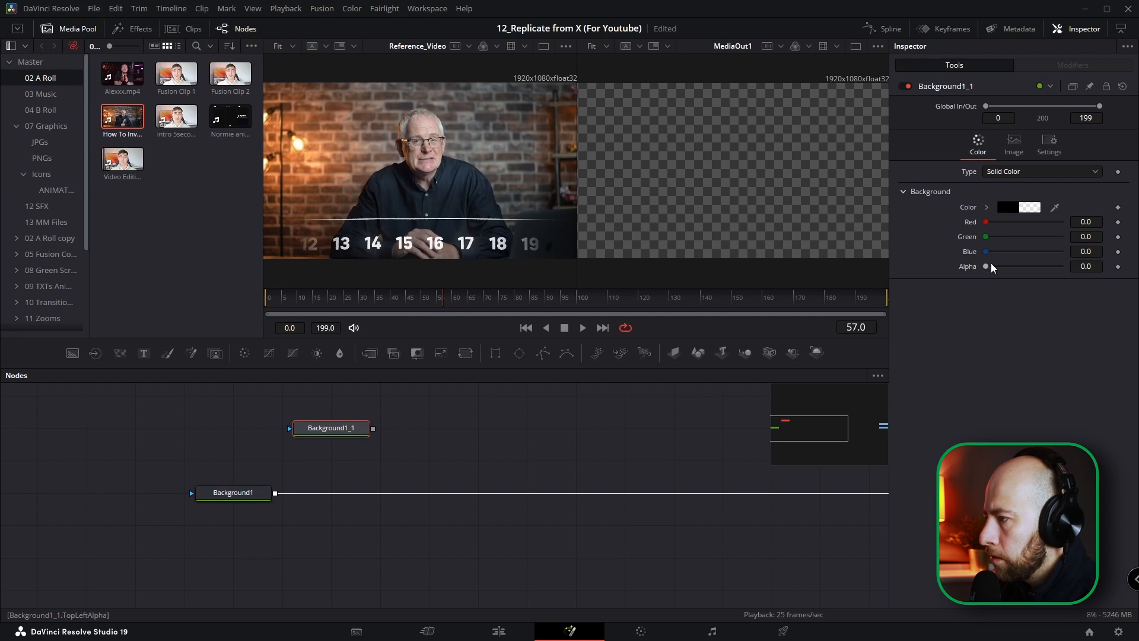
{"action": "left_click_drag", "start_coordinate": [987, 267], "coordinate": [1066, 266]}
{"action": "left_click", "coordinate": [986, 208]}
{"action": "left_click_drag", "start_coordinate": [998, 255], "coordinate": [961, 206]}
{"action": "key", "text": "F2"}
{"action": "type", "text": "White_BG"}
{"action": "key", "text": "Return"}
Step: Merge White_BG over the transparent background and mask it with a Rectangle 0.012 high
{"action": "left_click_drag", "start_coordinate": [372, 428], "coordinate": [274, 494]}
{"action": "left_click", "coordinate": [335, 426]}
{"action": "left_click", "coordinate": [495, 353]}
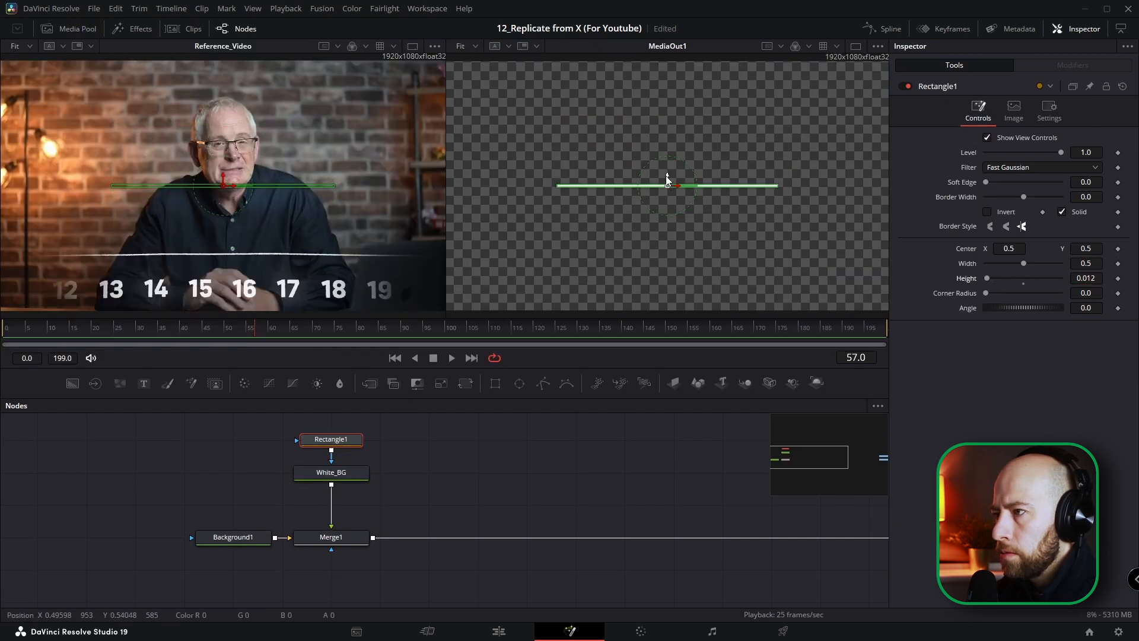
Step: Match the rectangle to the reference line with Center Y 0.22919, Width 0.893, Height 0.006 and Corner Radius 0.02
{"action": "left_click_drag", "start_coordinate": [667, 180], "coordinate": [656, 247]}
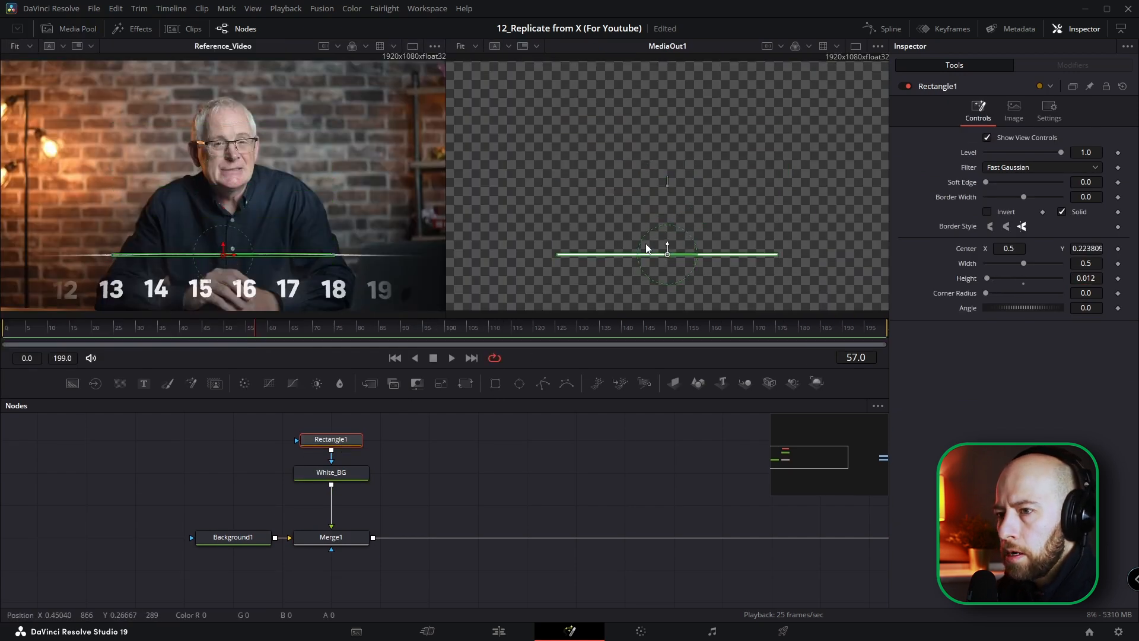
{"action": "scroll", "coordinate": [210, 258], "scroll_direction": "up", "scroll_amount": 3}
{"action": "scroll", "coordinate": [219, 258], "scroll_direction": "down", "scroll_amount": 3}
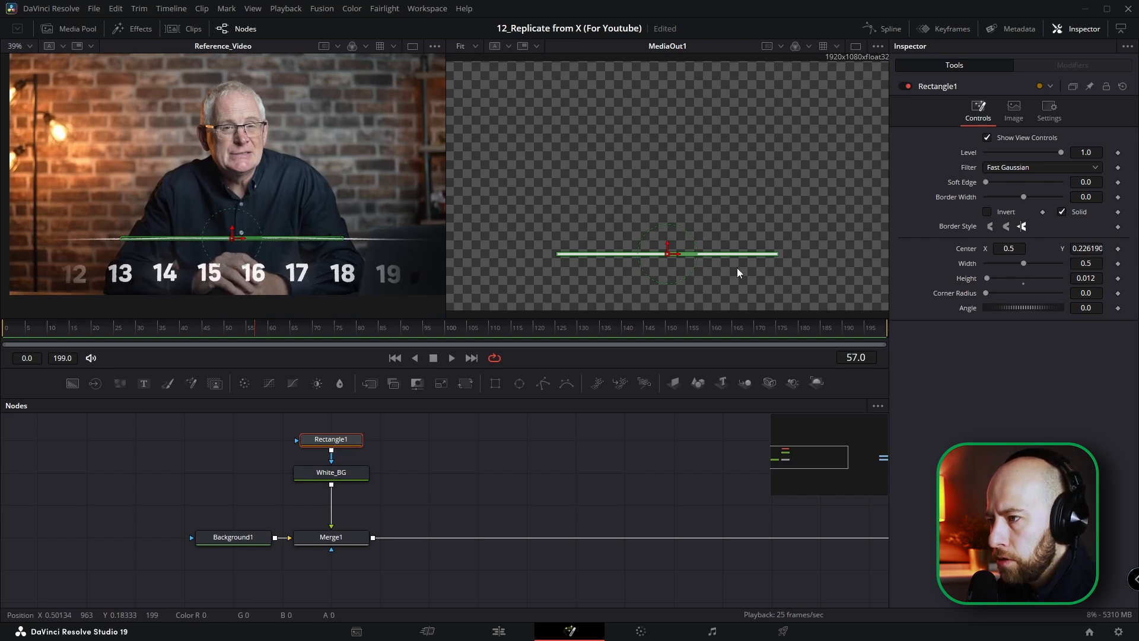
{"action": "mouse_move", "coordinate": [1092, 264]}
{"action": "left_mouse_down"}
{"action": "mouse_move", "coordinate": [1133, 264]}
{"action": "mouse_move", "coordinate": [1085, 278]}
{"action": "mouse_move", "coordinate": [1087, 249]}
{"action": "left_mouse_up"}
{"action": "scroll", "coordinate": [675, 255], "scroll_direction": "up", "scroll_amount": 3}
{"action": "scroll", "coordinate": [276, 245], "scroll_direction": "up", "scroll_amount": 5}
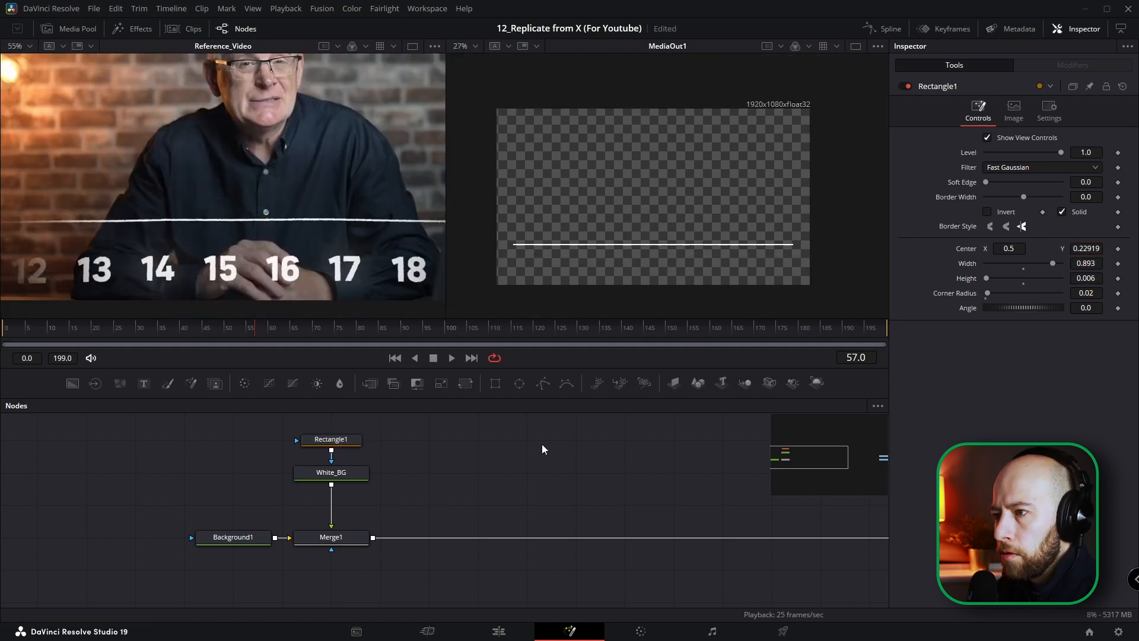
{"action": "left_click_drag", "start_coordinate": [372, 456], "coordinate": [336, 449]}
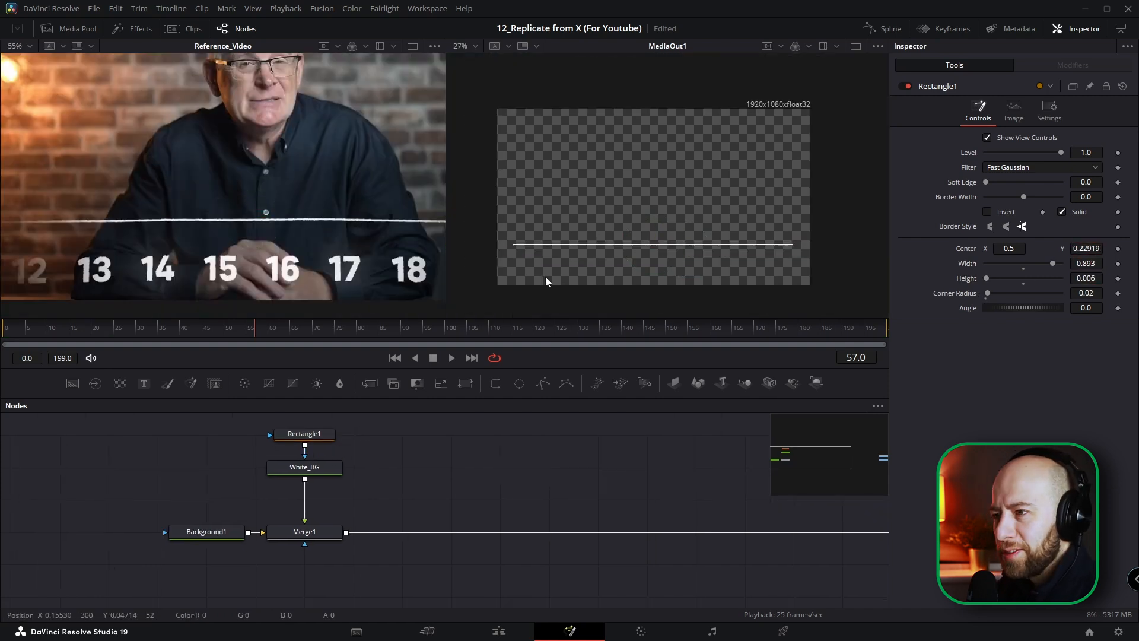
Step: At frame 69, merge a copy of White_BG over the line and mask it with a new Rectangle
{"action": "left_click_drag", "start_coordinate": [221, 339], "coordinate": [308, 331]}
{"action": "scroll", "coordinate": [552, 252], "scroll_direction": "down", "scroll_amount": 2}
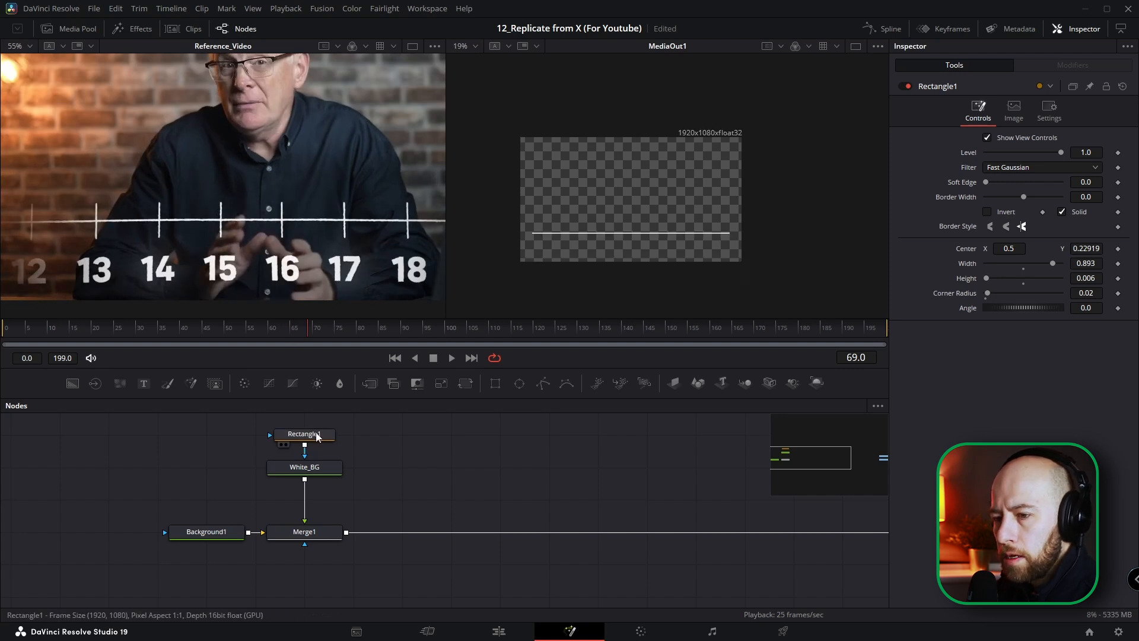
{"action": "left_click", "coordinate": [318, 474]}
{"action": "key", "text": "ctrl+c"}
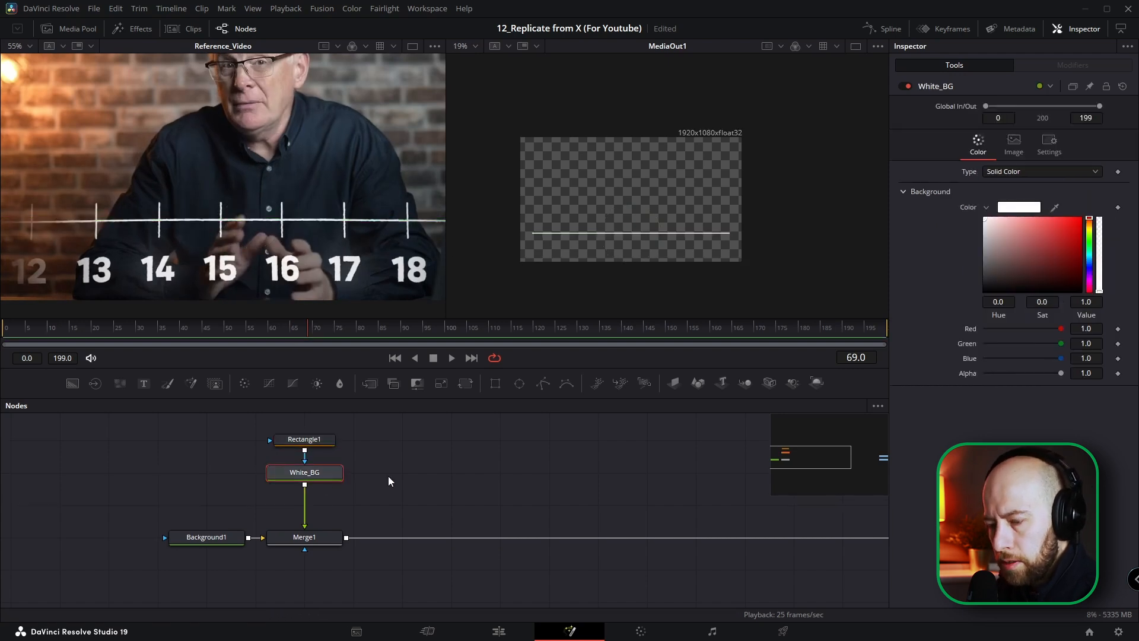
{"action": "key", "text": "ctrl+v"}
{"action": "left_click_drag", "start_coordinate": [446, 474], "coordinate": [351, 537]}
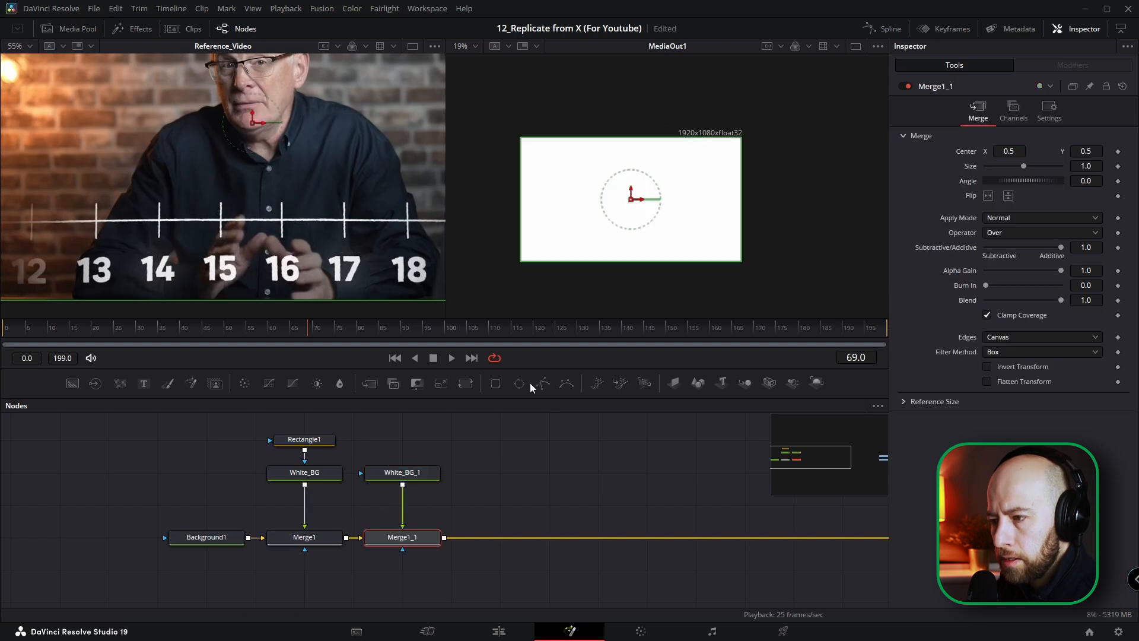
{"action": "left_click", "coordinate": [412, 474]}
{"action": "left_click", "coordinate": [495, 382]}
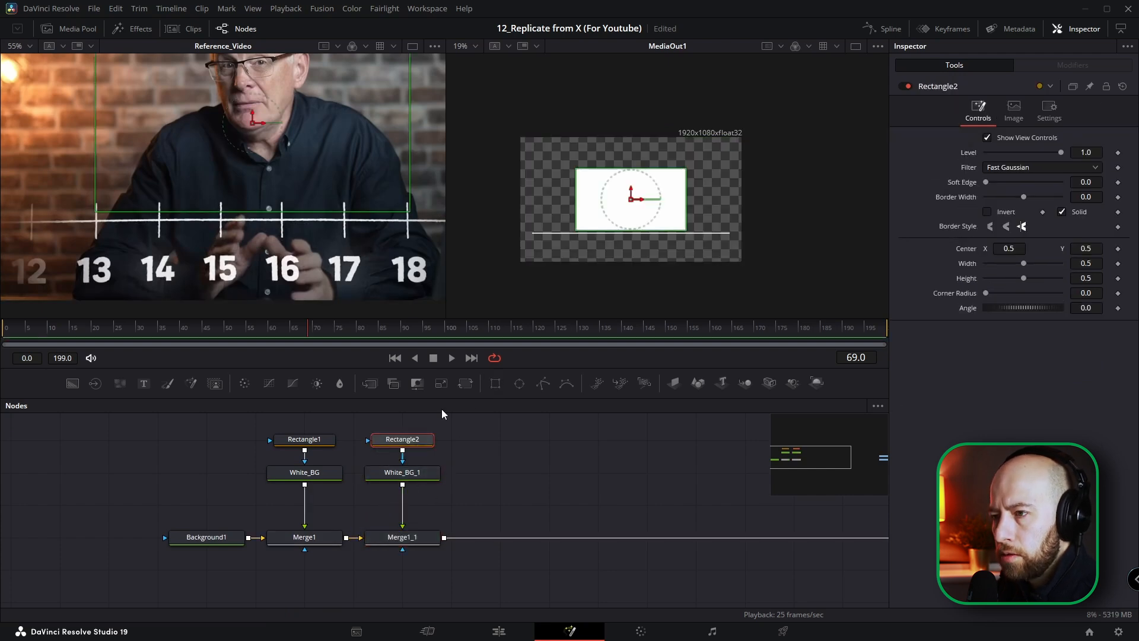
Step: Shape the second rectangle into the tick above 12, with Width 0.003, Height 0.101 and Center about 0.149, 0.227
{"action": "key", "text": "ctrl+f"}
{"action": "scroll", "coordinate": [187, 278], "scroll_direction": "down", "scroll_amount": 1}
{"action": "left_click_drag", "start_coordinate": [1022, 265], "coordinate": [986, 263]}
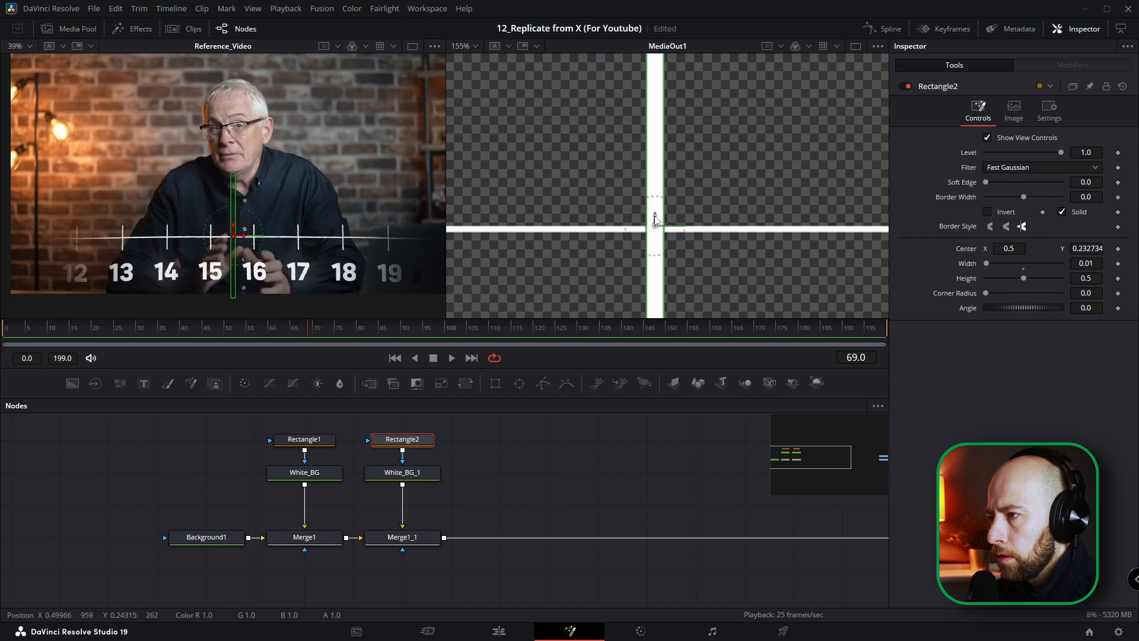
{"action": "scroll", "coordinate": [226, 196], "scroll_direction": "up", "scroll_amount": 2}
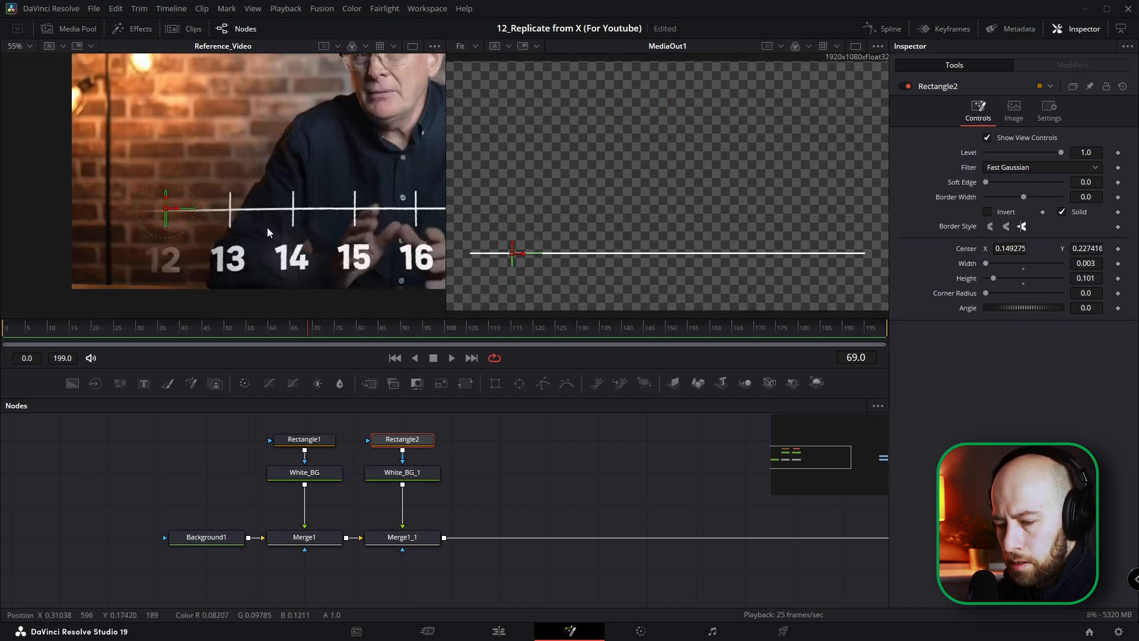
{"action": "key", "text": "ctrl+f"}
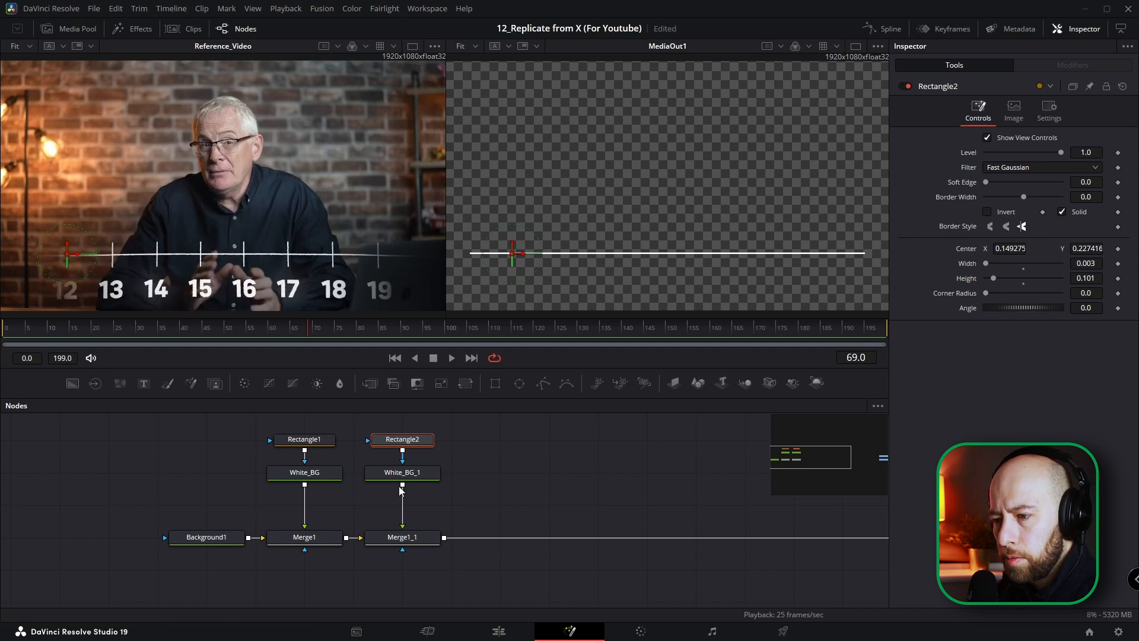
Step: Add a Duplicate tool after White_BG_1 to repeat the tick as eight evenly spaced marks along the line
{"action": "left_click", "coordinate": [422, 475]}
{"action": "key", "text": "shift+space"}
{"action": "type", "text": "duplica"}
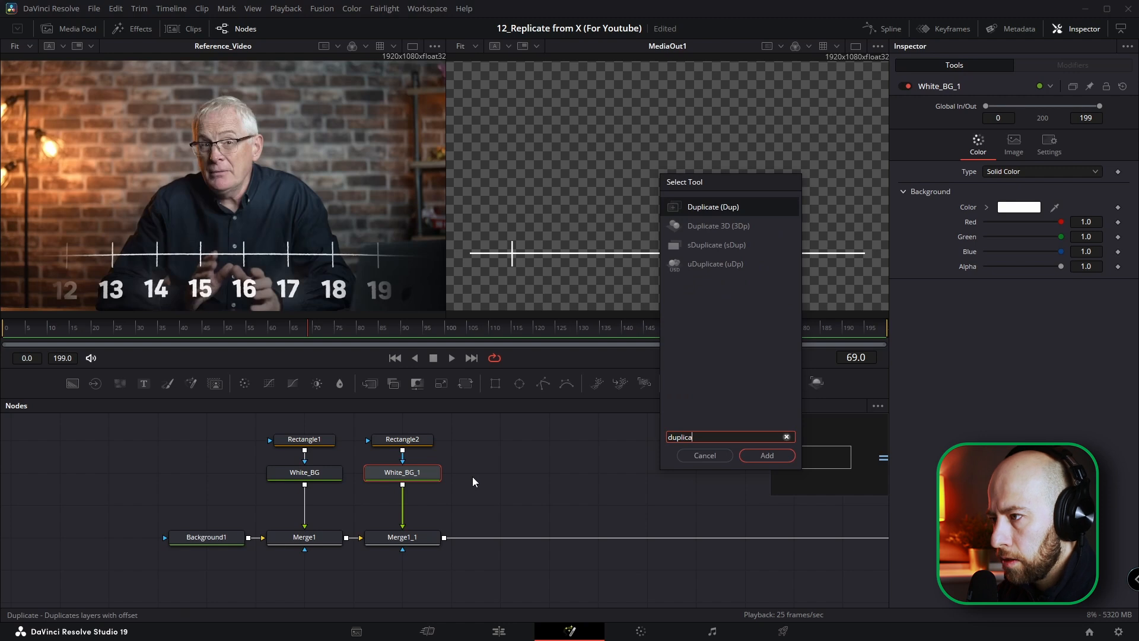
{"action": "key", "text": "Return"}
Step: Group the line and tick nodes in an Underlay, leaving Background1 outside it
{"action": "left_click_drag", "start_coordinate": [478, 414], "coordinate": [283, 578]}
{"action": "key", "text": "shift+space"}
{"action": "type", "text": "under"}
{"action": "key", "text": "Return"}
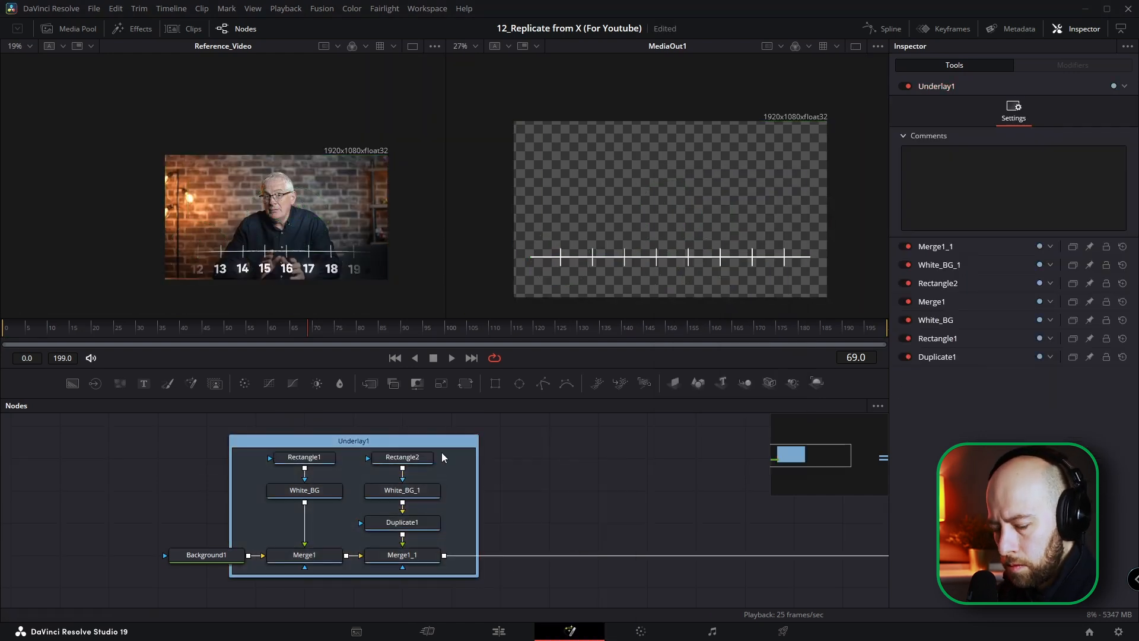
{"action": "left_click_drag", "start_coordinate": [207, 554], "coordinate": [161, 554]}
Step: With the reference at frame 77, place two copies of Background1 below the original and set Background1_2's Alpha to 1.0
{"action": "scroll", "coordinate": [466, 480], "scroll_direction": "down", "scroll_amount": 5}
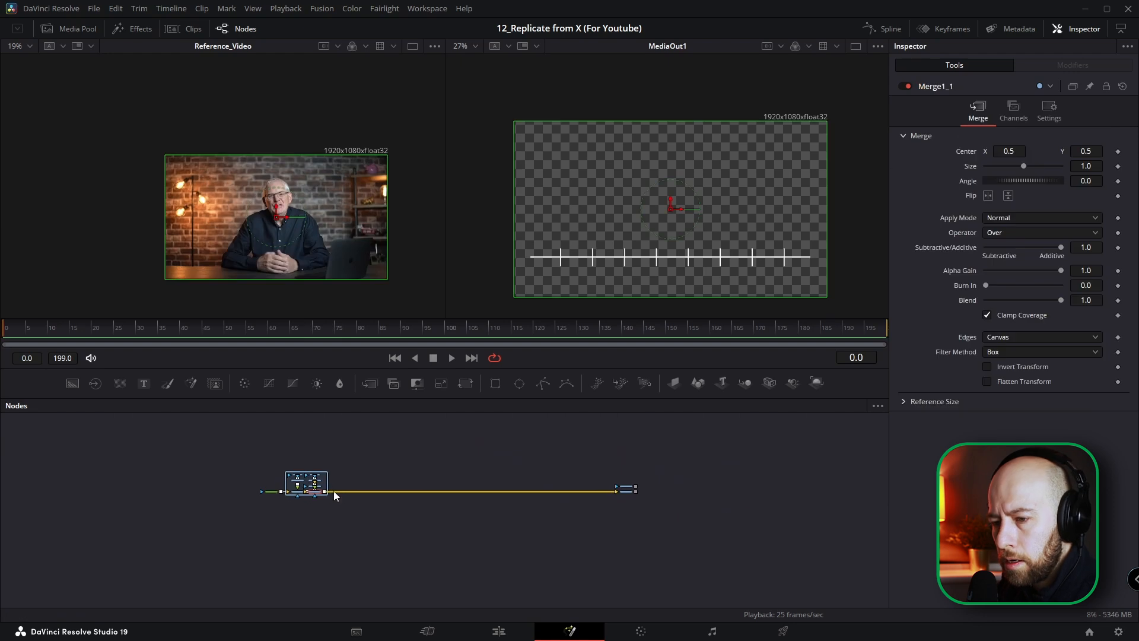
{"action": "scroll", "coordinate": [330, 490], "scroll_direction": "up", "scroll_amount": 3}
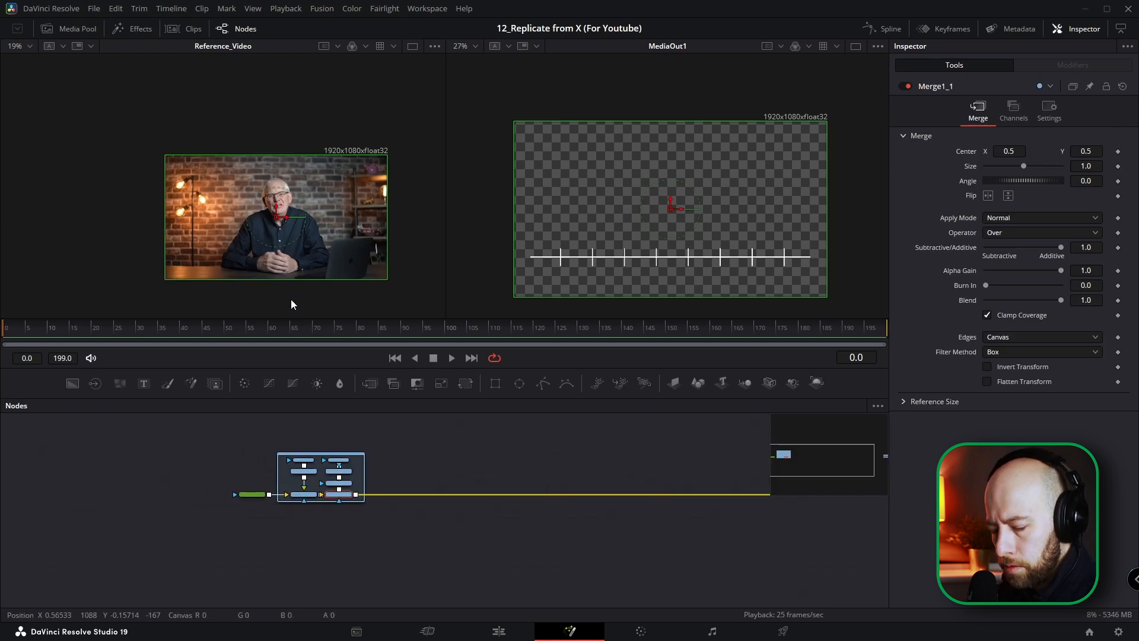
{"action": "key", "text": "ctrl+f"}
{"action": "left_click_drag", "start_coordinate": [36, 330], "coordinate": [177, 317]}
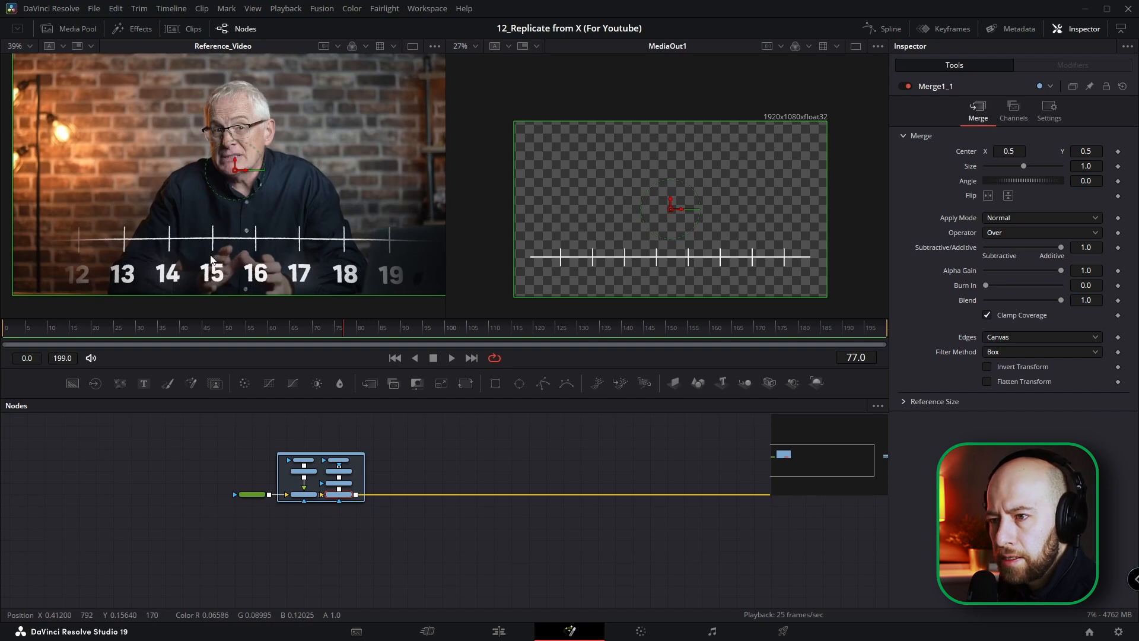
{"action": "left_click_drag", "start_coordinate": [290, 540], "coordinate": [304, 522]}
{"action": "left_click", "coordinate": [304, 522]}
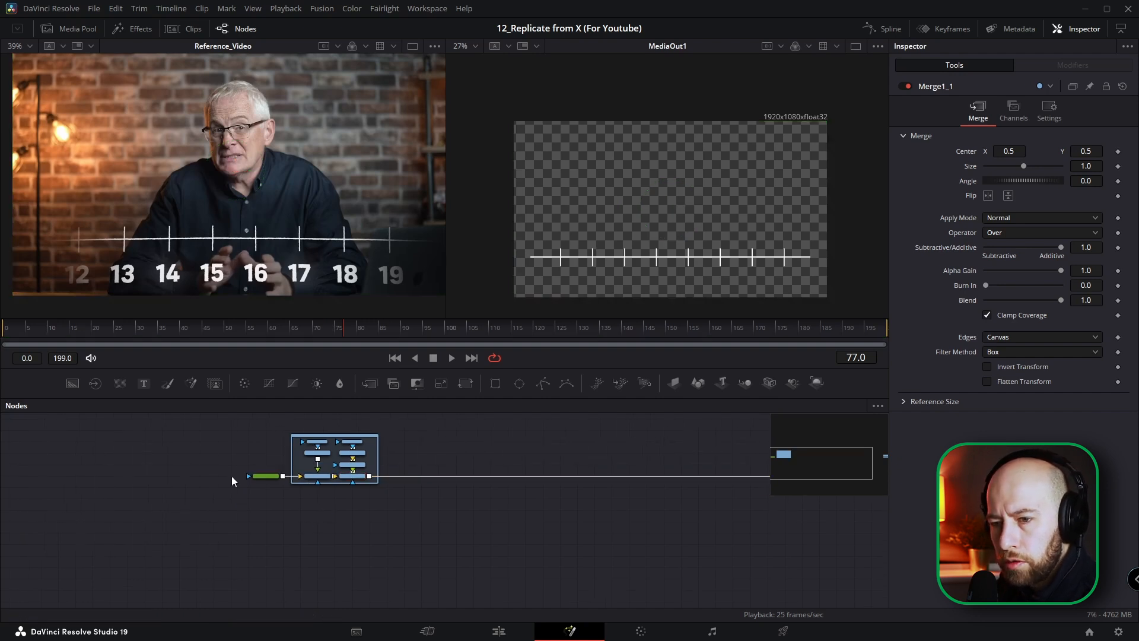
{"action": "left_click_drag", "start_coordinate": [368, 537], "coordinate": [369, 490]}
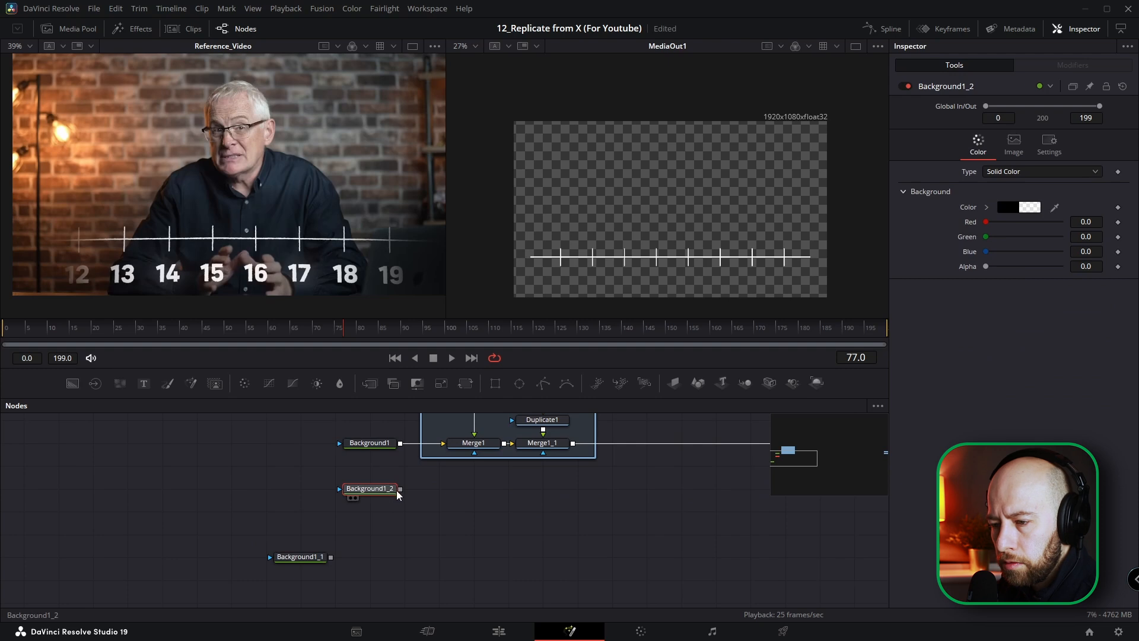
{"action": "left_click_drag", "start_coordinate": [986, 266], "coordinate": [1064, 267]}
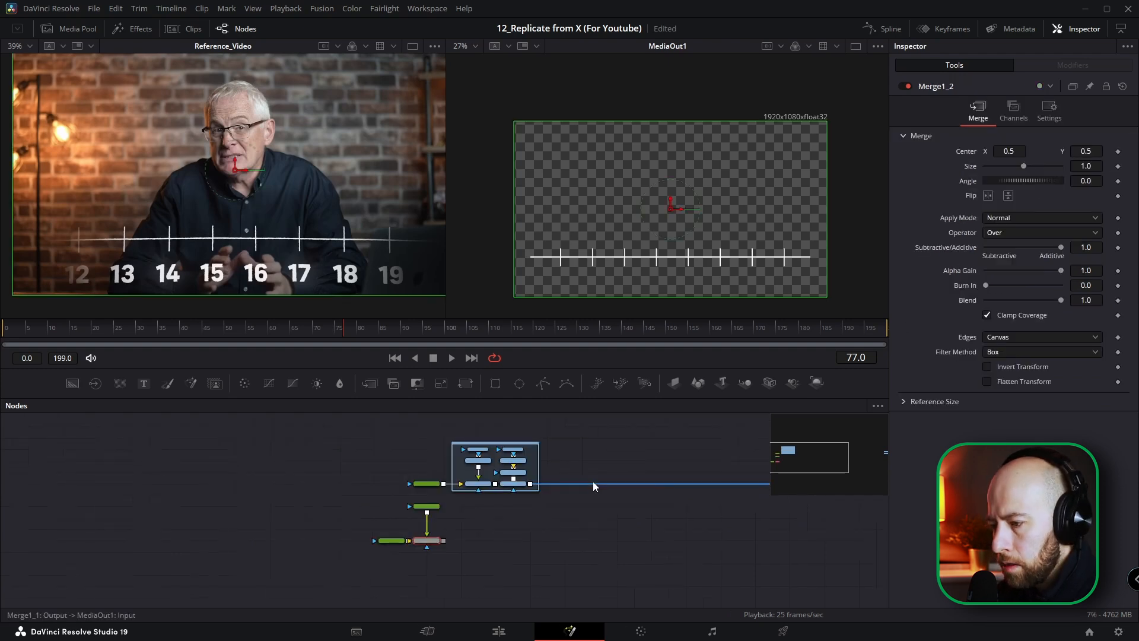
Step: Merge the black background over Background1_1, composite the line graphic over that result, and feed it into MediaOut1
{"action": "left_click", "coordinate": [592, 482]}
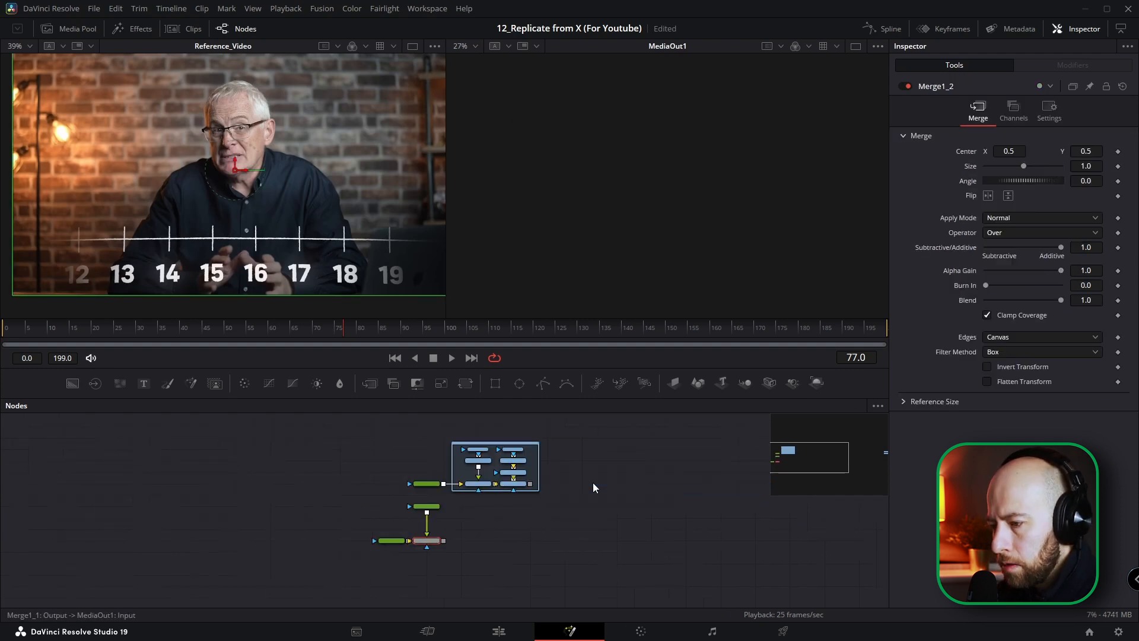
{"action": "left_click_drag", "start_coordinate": [531, 485], "coordinate": [515, 509]}
{"action": "left_click_drag", "start_coordinate": [462, 537], "coordinate": [444, 542]}
{"action": "scroll", "coordinate": [495, 525], "scroll_direction": "down", "scroll_amount": 5}
{"action": "left_click_drag", "start_coordinate": [639, 476], "coordinate": [658, 518]}
{"action": "scroll", "coordinate": [668, 524], "scroll_direction": "up", "scroll_amount": 3}
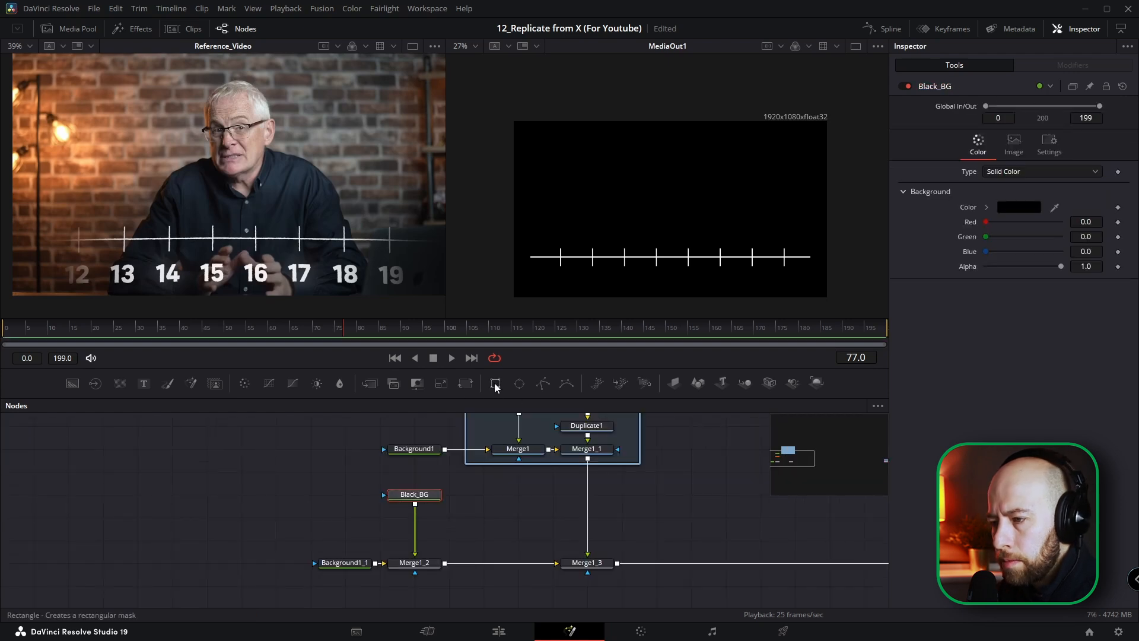
Step: Mask Black_BG with a Rectangle, setting Soft Edge to 0.2, Width to 2.0 and Height to 1.0
{"action": "left_click", "coordinate": [496, 384]}
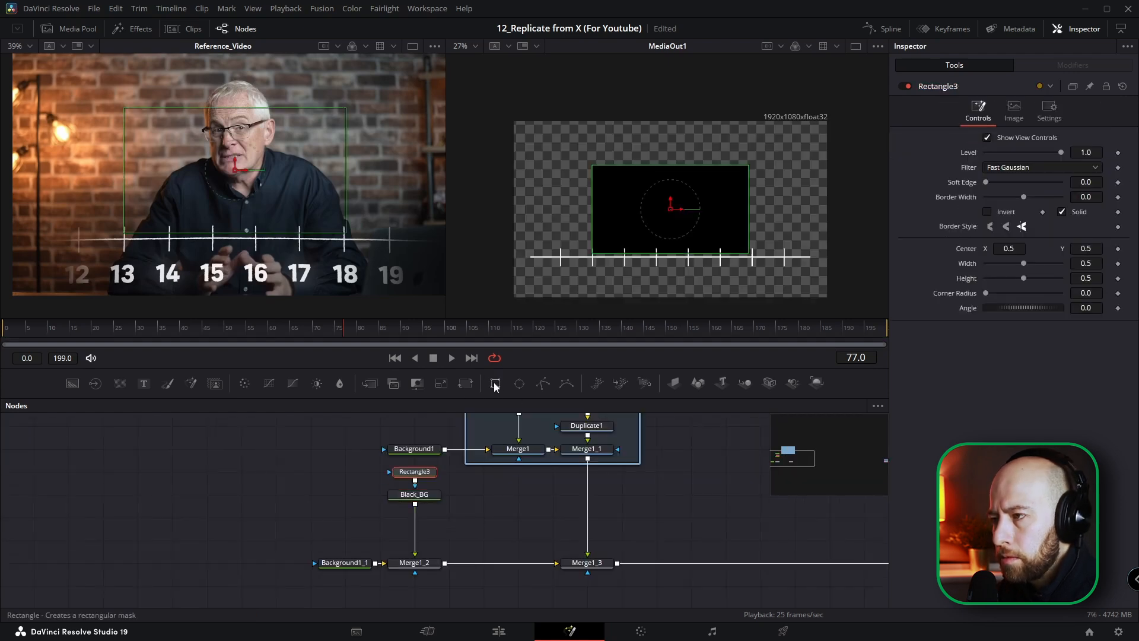
{"action": "left_click_drag", "start_coordinate": [986, 182], "coordinate": [1061, 182]}
{"action": "key", "text": "Tab"}
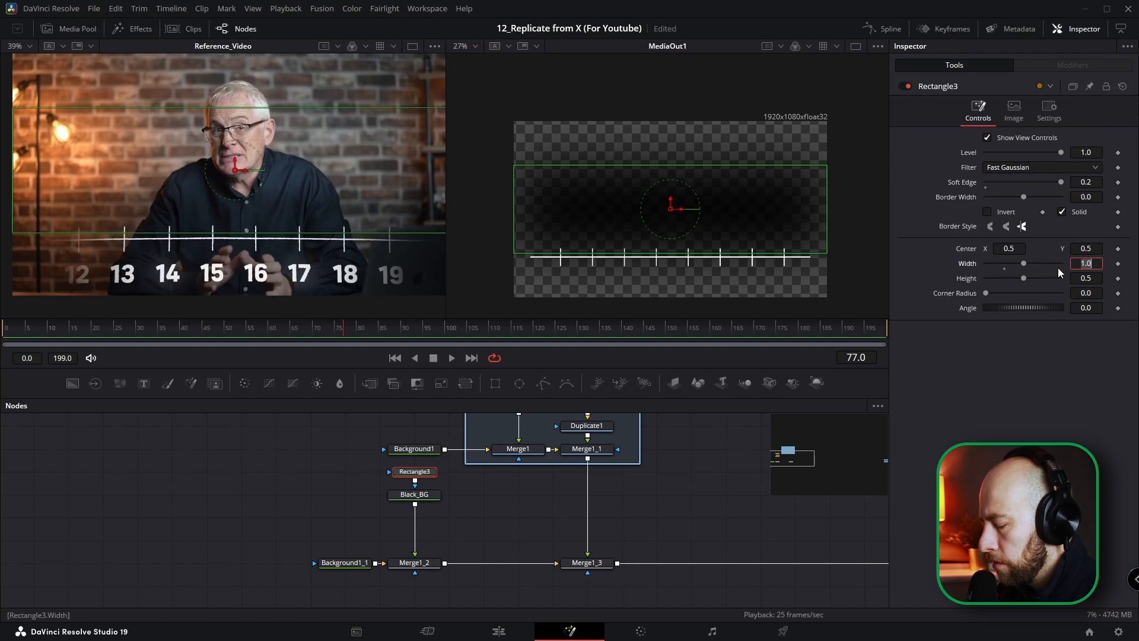
{"action": "type", "text": "2"}
{"action": "key", "text": "Tab"}
{"action": "type", "text": "1"}
{"action": "key", "text": "Tab"}
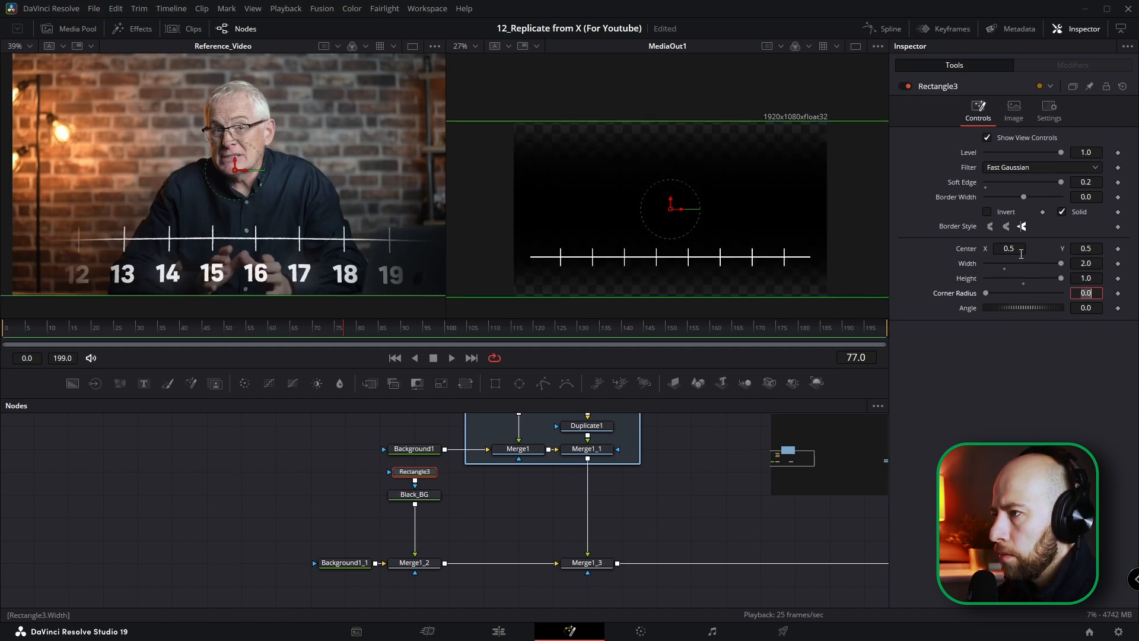
Step: Move the Rectangle3 mask down to Center Y about -0.258, so the black gradient covers only the bottom of the frame
{"action": "left_click_drag", "start_coordinate": [671, 203], "coordinate": [677, 330]}
{"action": "left_click_drag", "start_coordinate": [676, 239], "coordinate": [664, 203]}
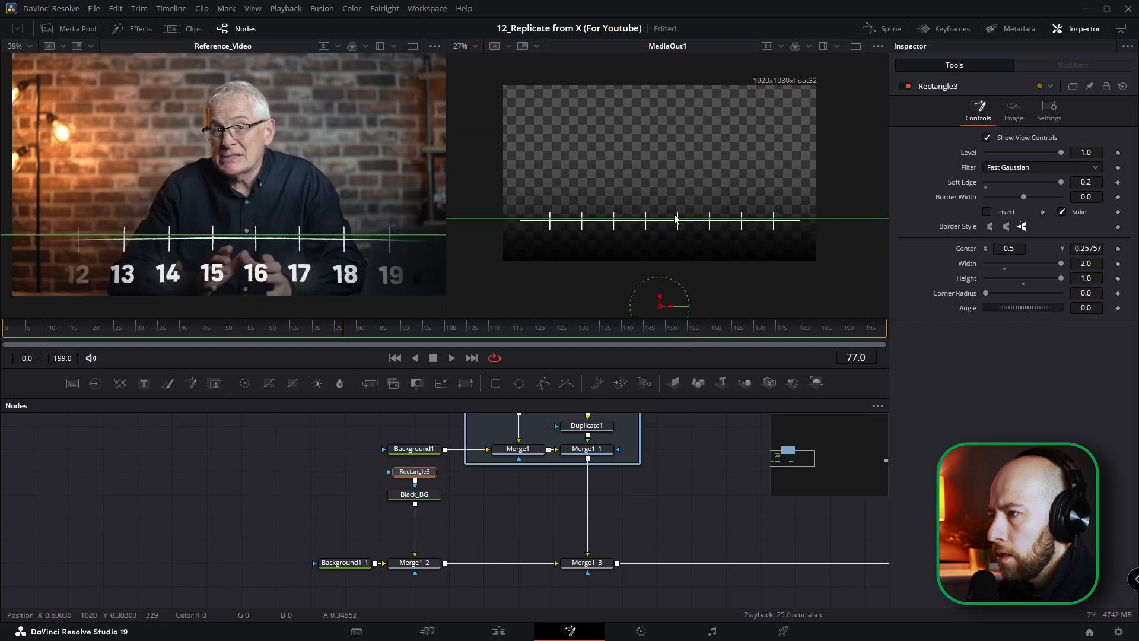
{"action": "scroll", "coordinate": [664, 204], "scroll_direction": "up", "scroll_amount": 2}
{"action": "scroll", "coordinate": [609, 277], "scroll_direction": "down", "scroll_amount": 3}
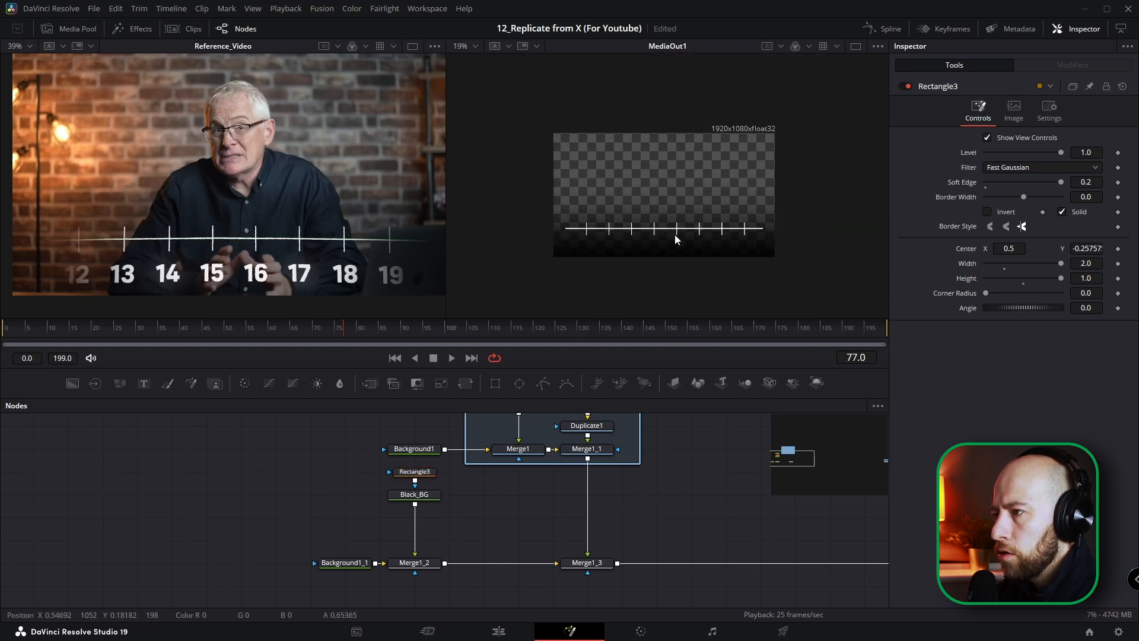
Step: Paste a copy of Rectangle3 as the effect mask of Merge1_2 and place its node beside that merge
{"action": "left_click", "coordinate": [415, 471]}
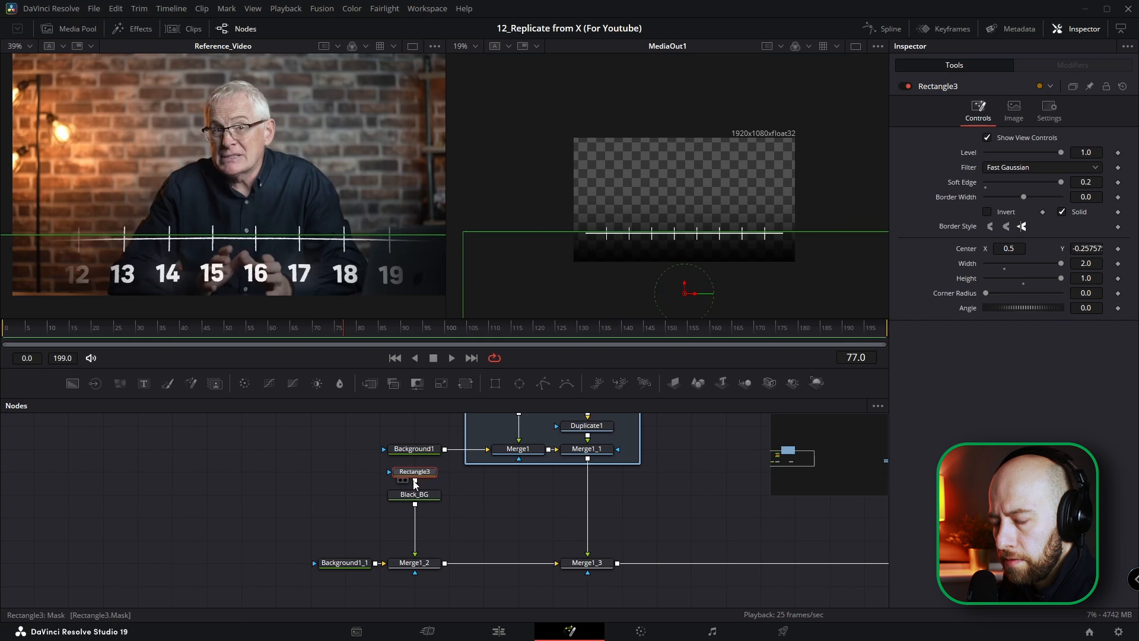
{"action": "left_click", "coordinate": [424, 565]}
{"action": "key", "text": "ctrl+v"}
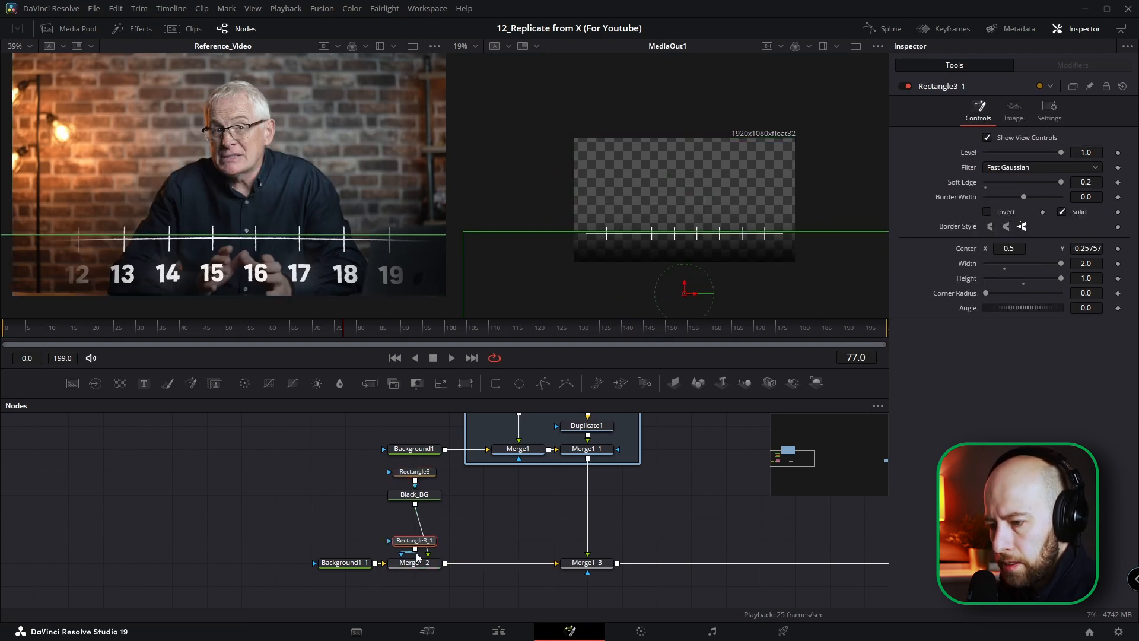
{"action": "left_click_drag", "start_coordinate": [409, 541], "coordinate": [374, 541]}
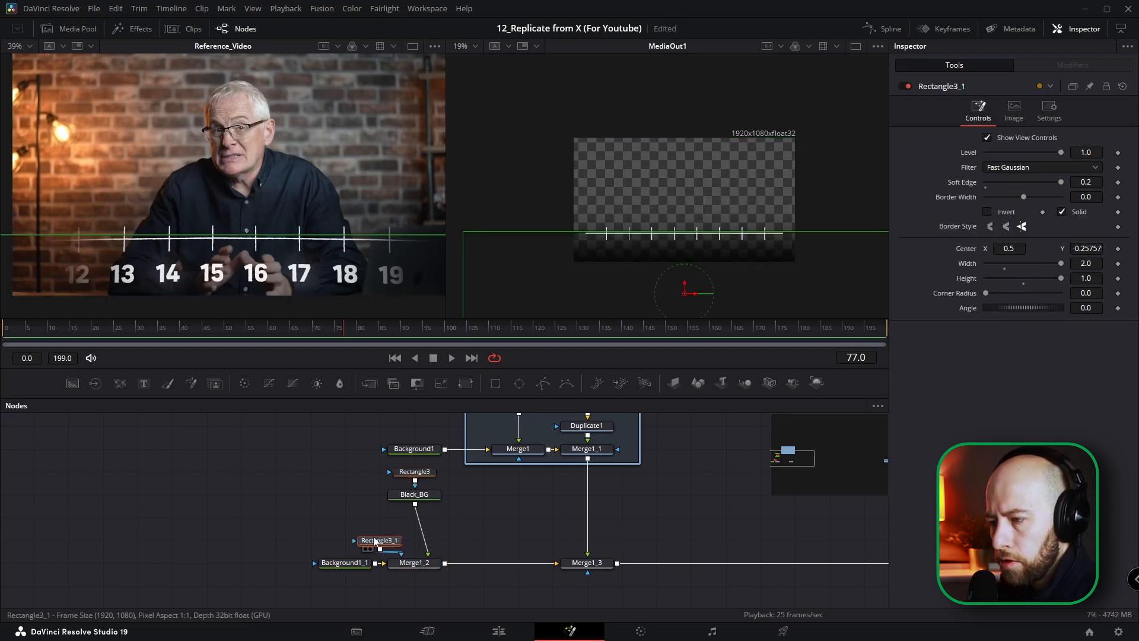
Step: Invert the Rectangle3_1 mask and raise it to Center Y about 0.685
{"action": "left_click", "coordinate": [987, 212]}
{"action": "left_click_drag", "start_coordinate": [682, 285], "coordinate": [686, 175]}
{"action": "scroll", "coordinate": [653, 249], "scroll_direction": "up", "scroll_amount": 3}
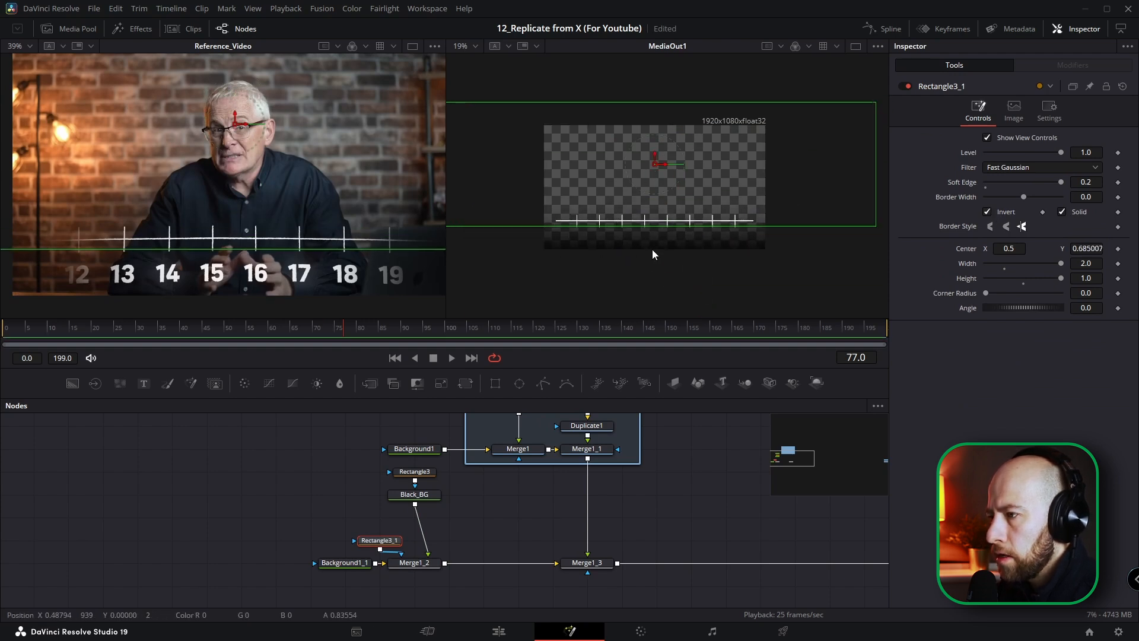
{"action": "scroll", "coordinate": [674, 242], "scroll_direction": "down", "scroll_amount": 2}
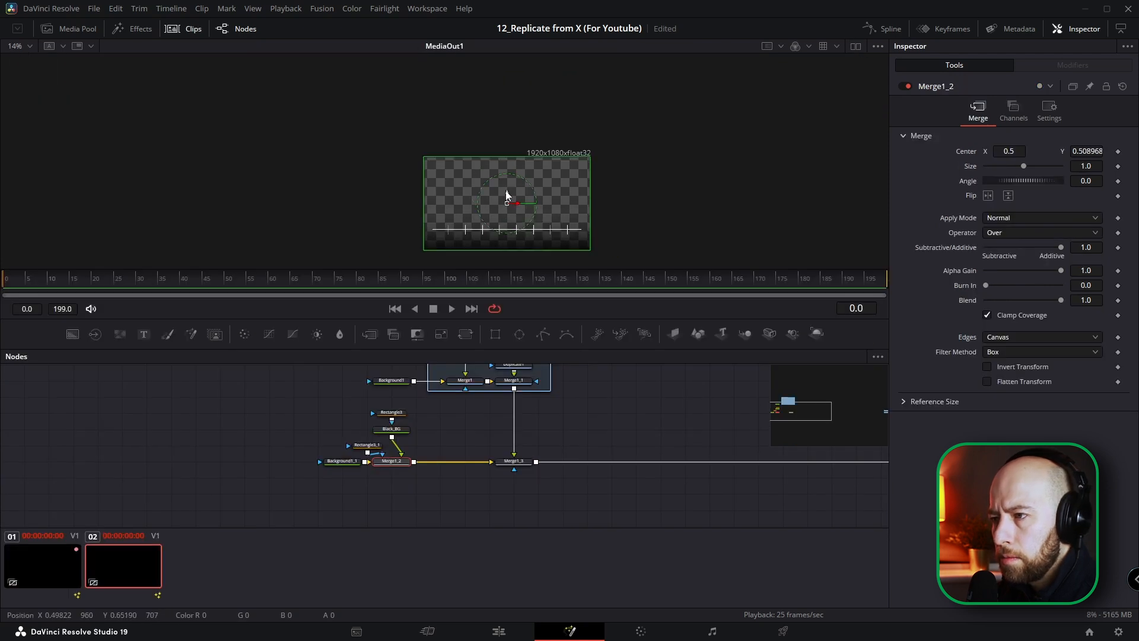
Step: Fine-tune the gradient masks, setting Center Y to about 0.034 for Rectangle3 and about 0.577 for Rectangle3_1
{"action": "left_click_drag", "start_coordinate": [507, 195], "coordinate": [510, 227]}
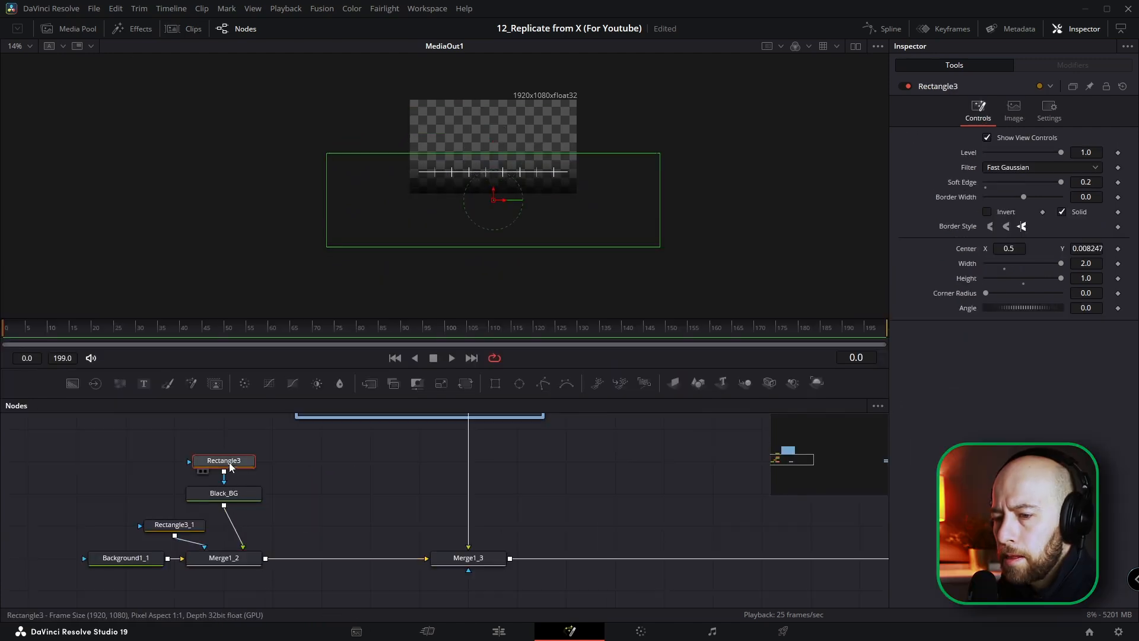
{"action": "left_click_drag", "start_coordinate": [493, 201], "coordinate": [432, 244]}
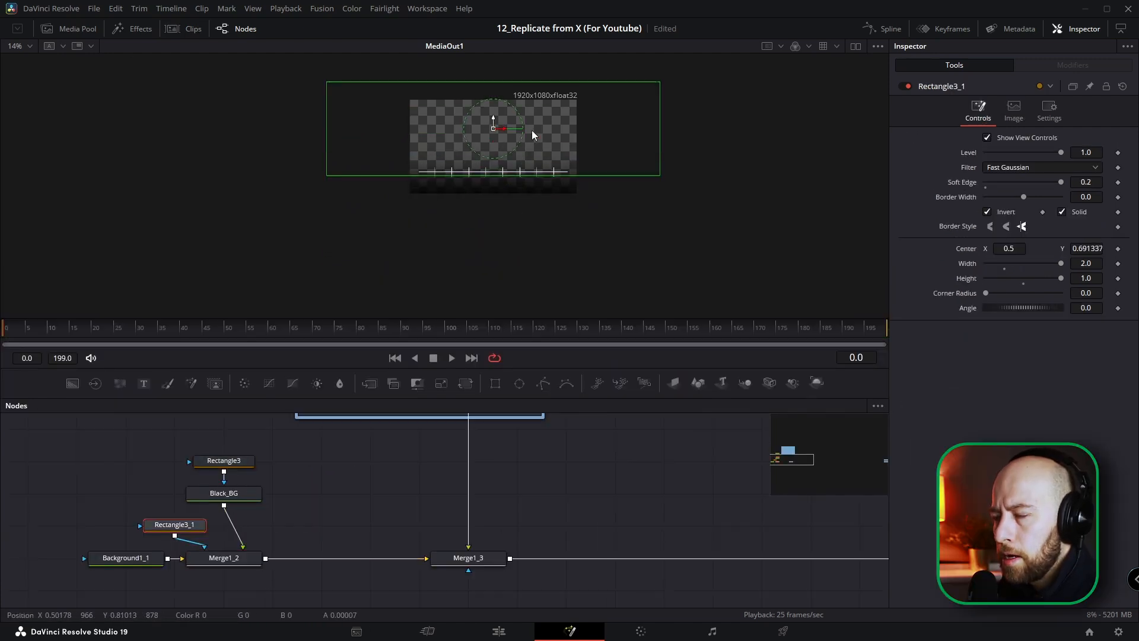
{"action": "left_click_drag", "start_coordinate": [531, 130], "coordinate": [509, 132]}
{"action": "key", "text": "ctrl+f"}
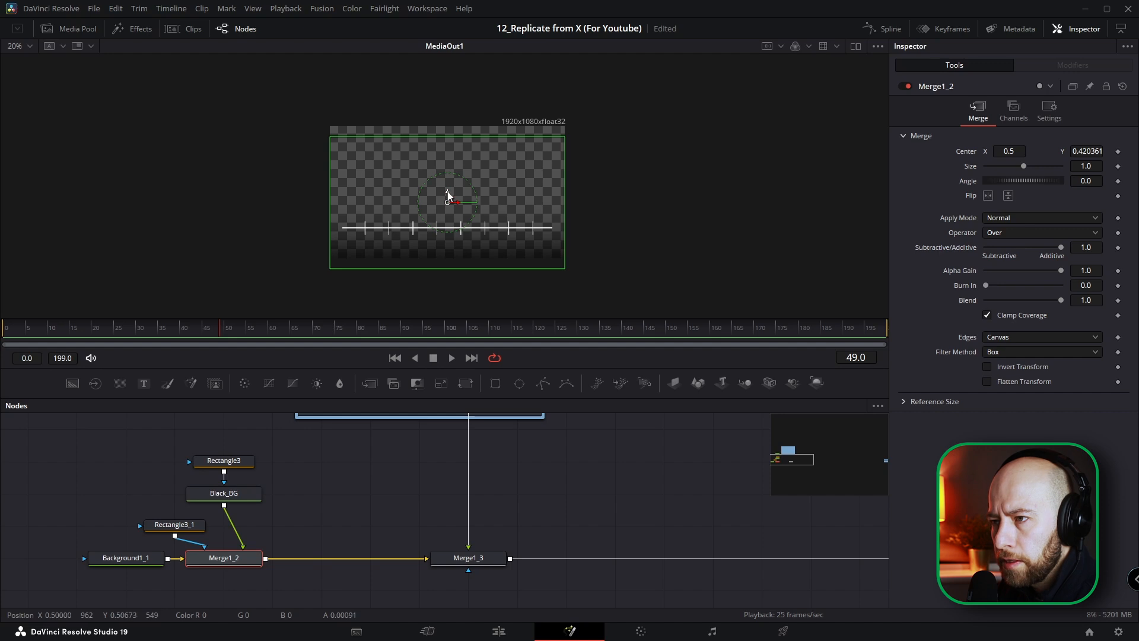
Step: Lower the black gradient by setting Merge1_2's Center Y to about 0.28, and group the gradient nodes in an Underlay
{"action": "left_click_drag", "start_coordinate": [449, 196], "coordinate": [457, 233]}
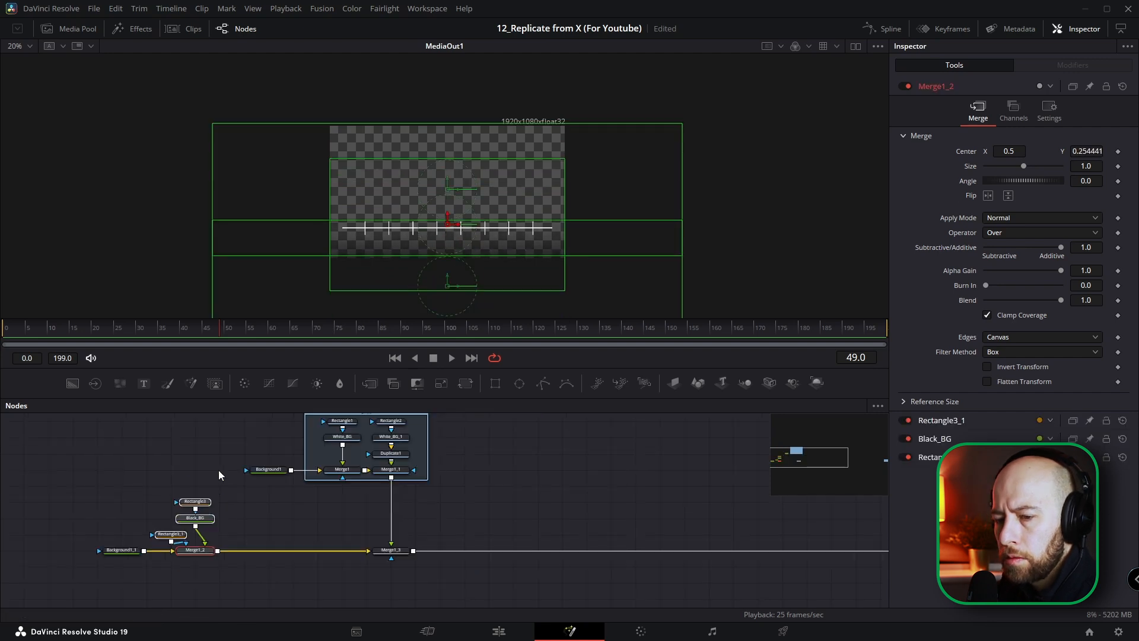
{"action": "left_click", "coordinate": [218, 495]}
{"action": "left_click_drag", "start_coordinate": [218, 493], "coordinate": [177, 568]}
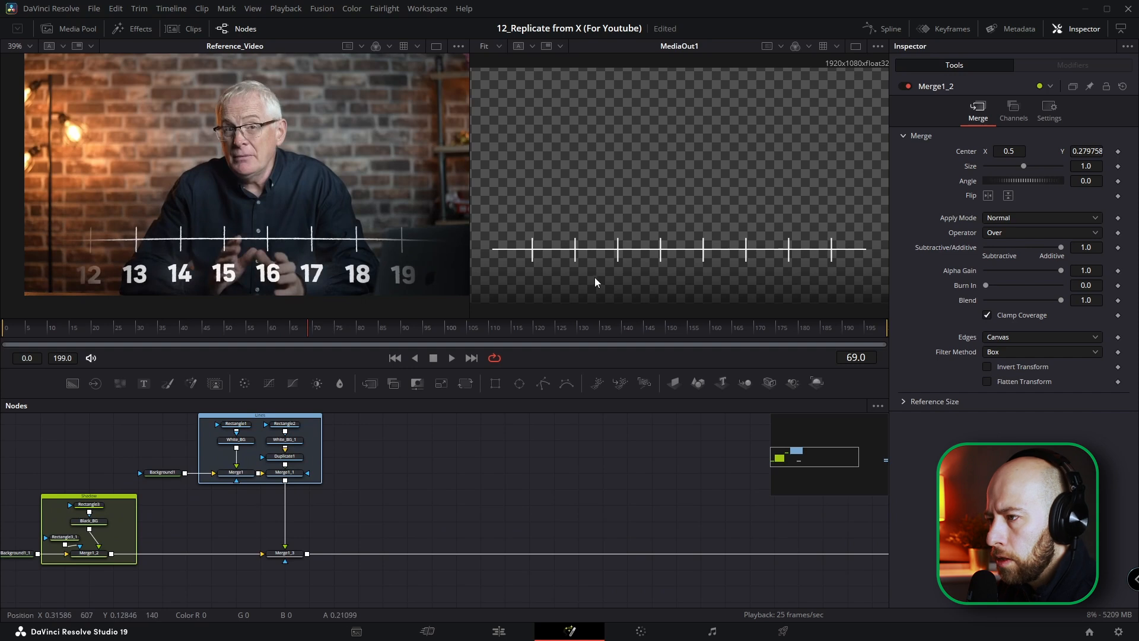
Step: Add a Background and a Text tool to the right of the line group and merge the text over the background
{"action": "left_click_drag", "start_coordinate": [397, 461], "coordinate": [305, 515]}
{"action": "left_click_drag", "start_coordinate": [72, 395], "coordinate": [305, 518]}
{"action": "left_click_drag", "start_coordinate": [144, 385], "coordinate": [292, 511]}
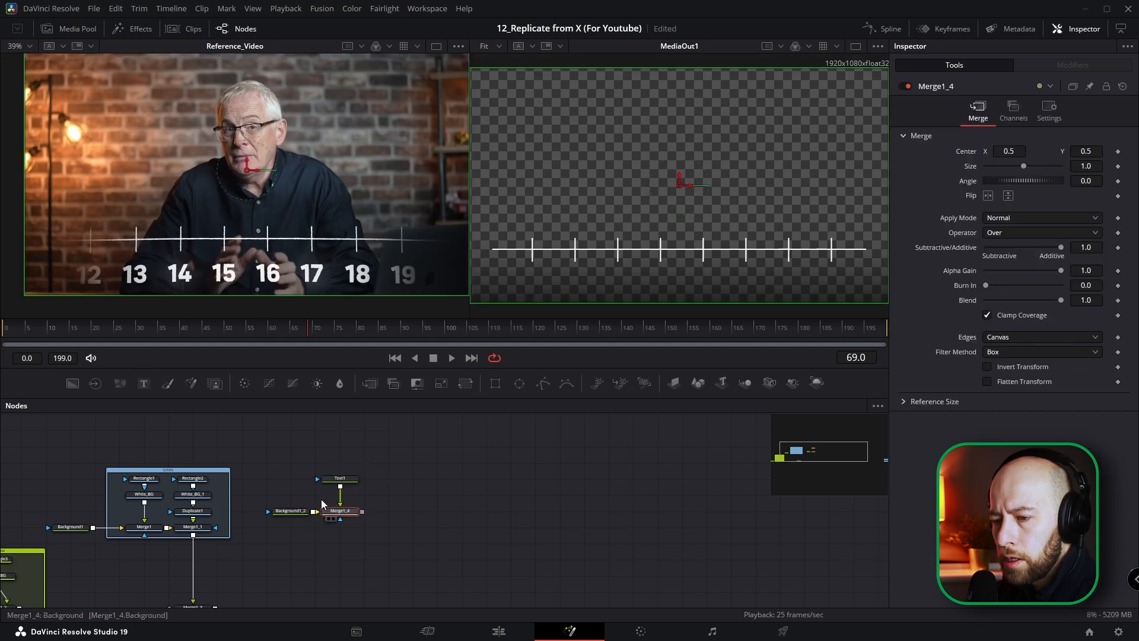
Step: Enter 12 in Text1 and merge the text branch over the line graphic coming from Merge1_1
{"action": "left_click", "coordinate": [339, 478]}
{"action": "left_click", "coordinate": [932, 197]}
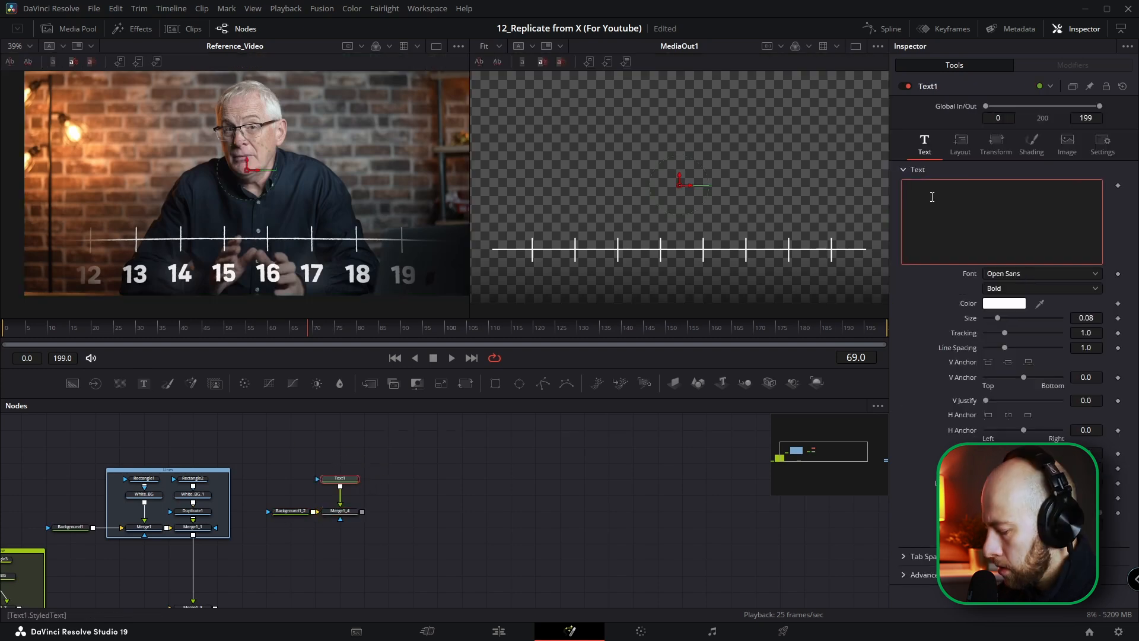
{"action": "scroll", "coordinate": [378, 507], "scroll_direction": "down", "scroll_amount": 3}
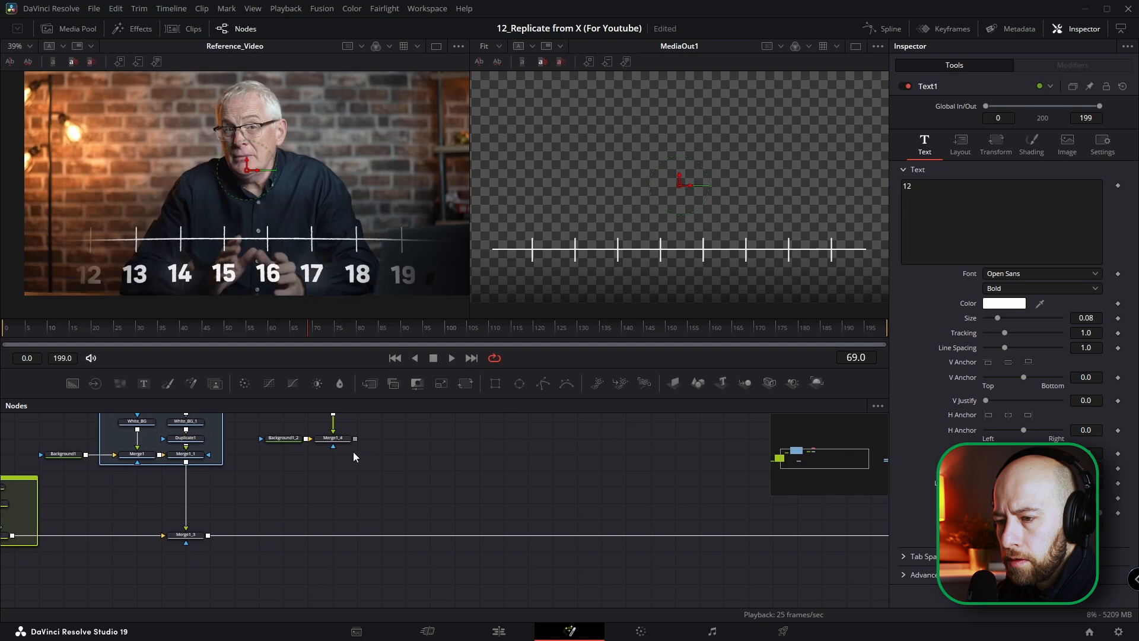
{"action": "left_click_drag", "start_coordinate": [356, 439], "coordinate": [185, 464]}
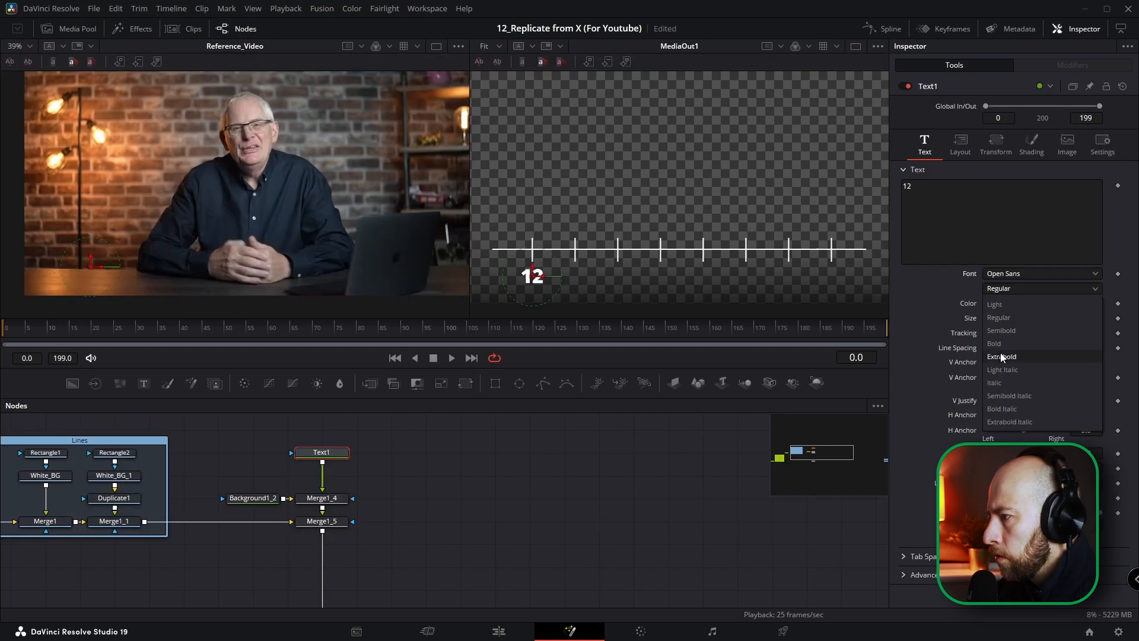
Step: Set the 12 text to Open Sans Extrabold and rename its node _12
{"action": "left_click", "coordinate": [1002, 356]}
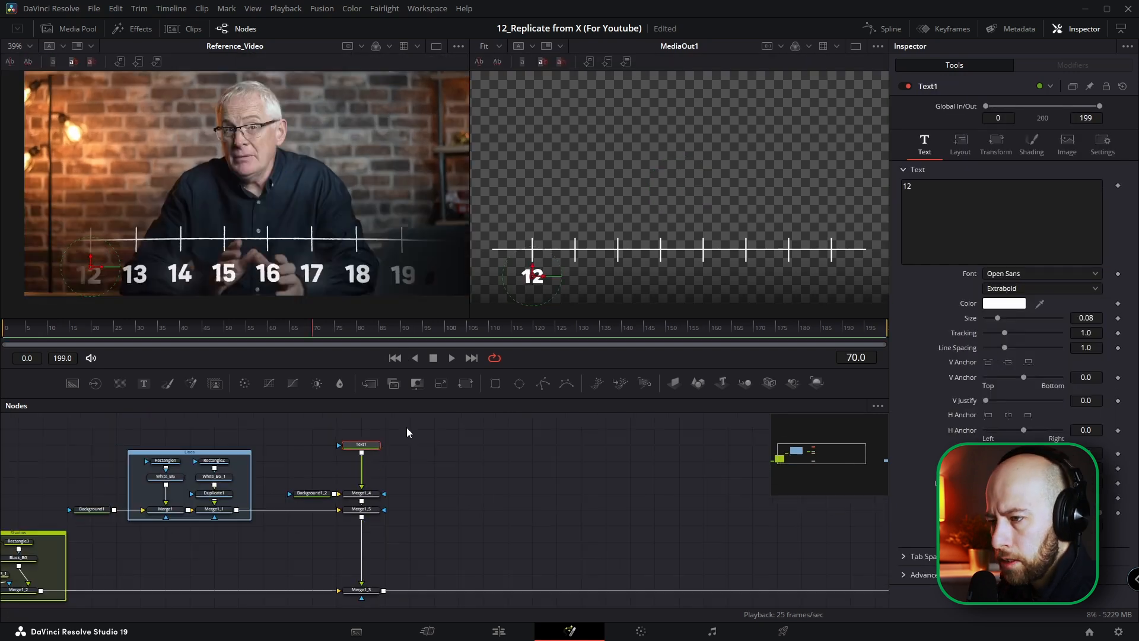
{"action": "key", "text": "F2"}
{"action": "type", "text": "_12"}
{"action": "key", "text": "Return"}
Step: Make seven copies of the _12 text node and chain each one through its own merge after Merge1_4
{"action": "key", "text": "ctrl+v"}
{"action": "key", "text": "ctrl+v"}
{"action": "key", "text": "ctrl+v"}
{"action": "key", "text": "ctrl+v"}
{"action": "key", "text": "ctrl+v"}
{"action": "left_click_drag", "start_coordinate": [433, 444], "coordinate": [362, 504]}
{"action": "left_click_drag", "start_coordinate": [480, 444], "coordinate": [428, 496]}
{"action": "left_click_drag", "start_coordinate": [531, 444], "coordinate": [457, 504]}
{"action": "left_click_drag", "start_coordinate": [580, 444], "coordinate": [508, 503]}
{"action": "left_click_drag", "start_coordinate": [629, 445], "coordinate": [556, 503]}
{"action": "left_click_drag", "start_coordinate": [677, 445], "coordinate": [605, 503]}
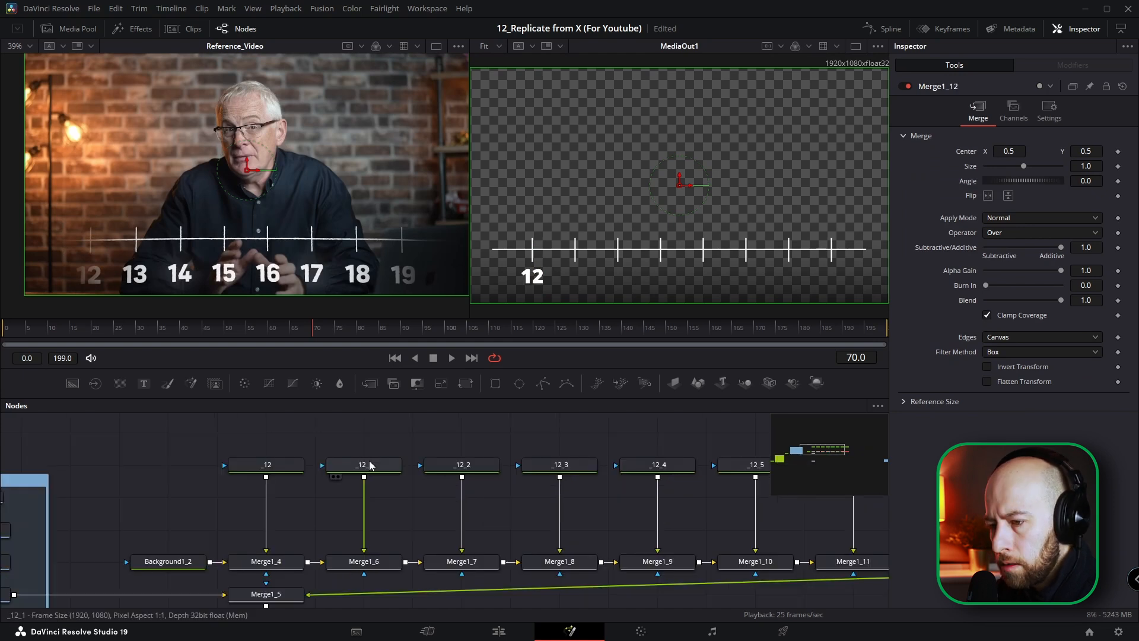
Step: Rename the seven copied text nodes _13 through _19 in order
{"action": "left_click", "coordinate": [371, 467]}
{"action": "key", "text": "F2"}
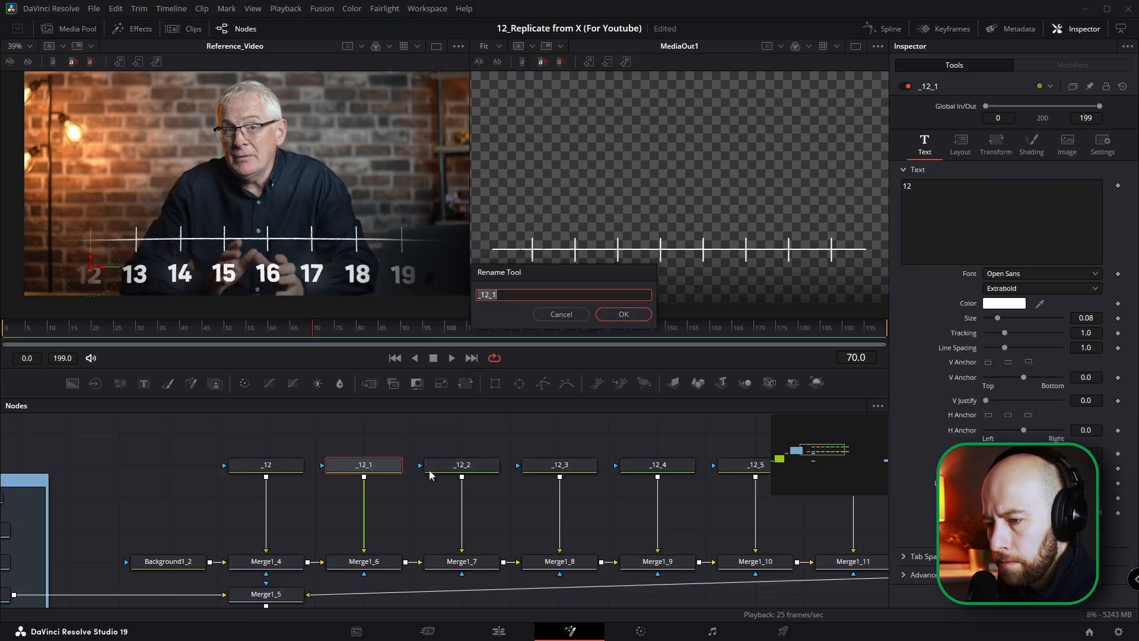
{"action": "type", "text": "13"}
{"action": "key", "text": "Return"}
{"action": "left_click", "coordinate": [429, 470]}
{"action": "key", "text": "F2"}
{"action": "type", "text": "14"}
{"action": "key", "text": "Return"}
{"action": "left_click", "coordinate": [550, 459]}
{"action": "key", "text": "F2"}
{"action": "type", "text": "15"}
{"action": "key", "text": "Return"}
{"action": "left_click", "coordinate": [672, 464]}
{"action": "key", "text": "F2"}
{"action": "type", "text": "16"}
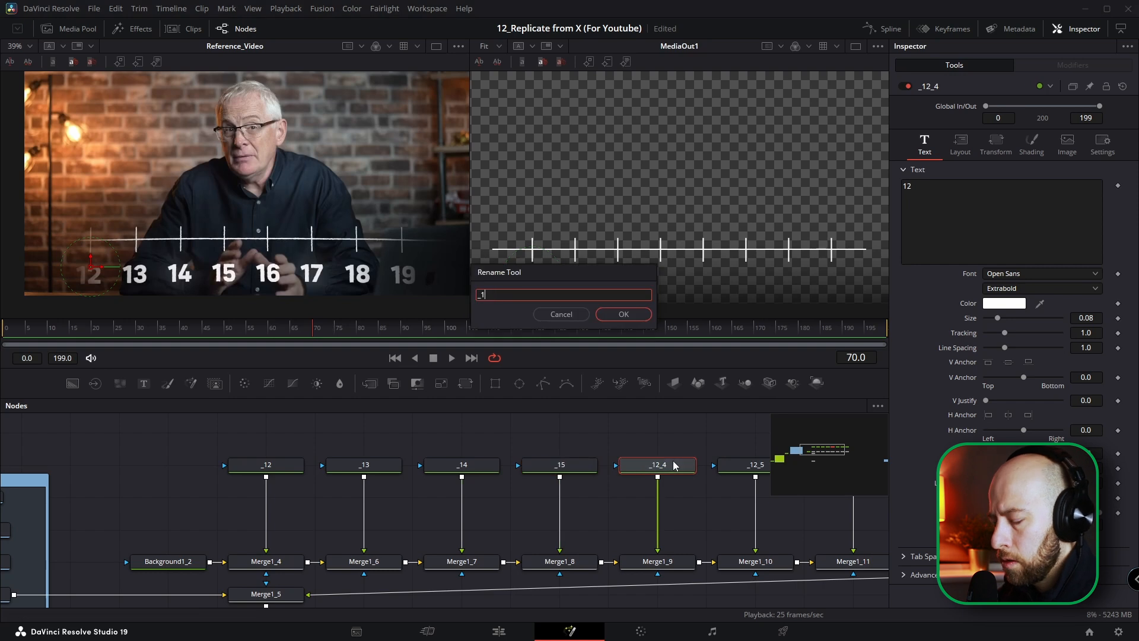
{"action": "key", "text": "Return"}
Step: Change the displayed text of the copied text nodes to the numbers in their node names
{"action": "left_click", "coordinate": [531, 465]}
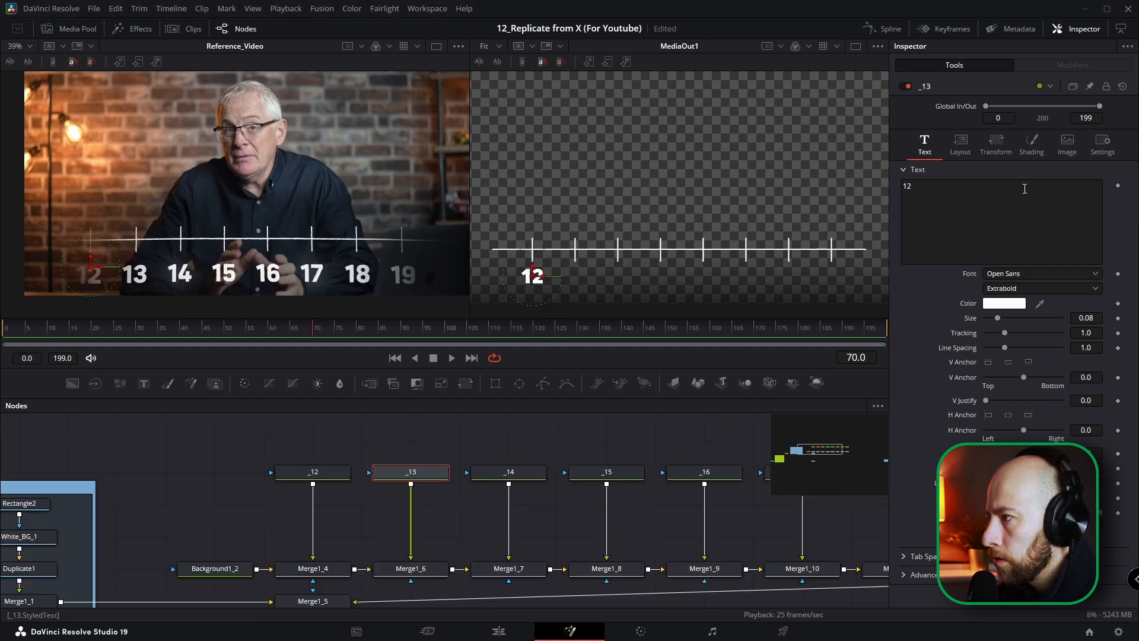
{"action": "left_click", "coordinate": [984, 193]}
{"action": "key", "text": "BackSpace"}
{"action": "type", "text": "3"}
{"action": "left_click", "coordinate": [508, 471]}
{"action": "left_click", "coordinate": [989, 219]}
{"action": "key", "text": "BackSpace"}
{"action": "type", "text": "4"}
{"action": "left_click", "coordinate": [606, 472]}
{"action": "left_click", "coordinate": [959, 214]}
{"action": "type", "text": "16"}
{"action": "left_click", "coordinate": [353, 457]}
{"action": "left_click", "coordinate": [964, 208]}
{"action": "type", "text": "17"}
{"action": "left_click", "coordinate": [548, 457]}
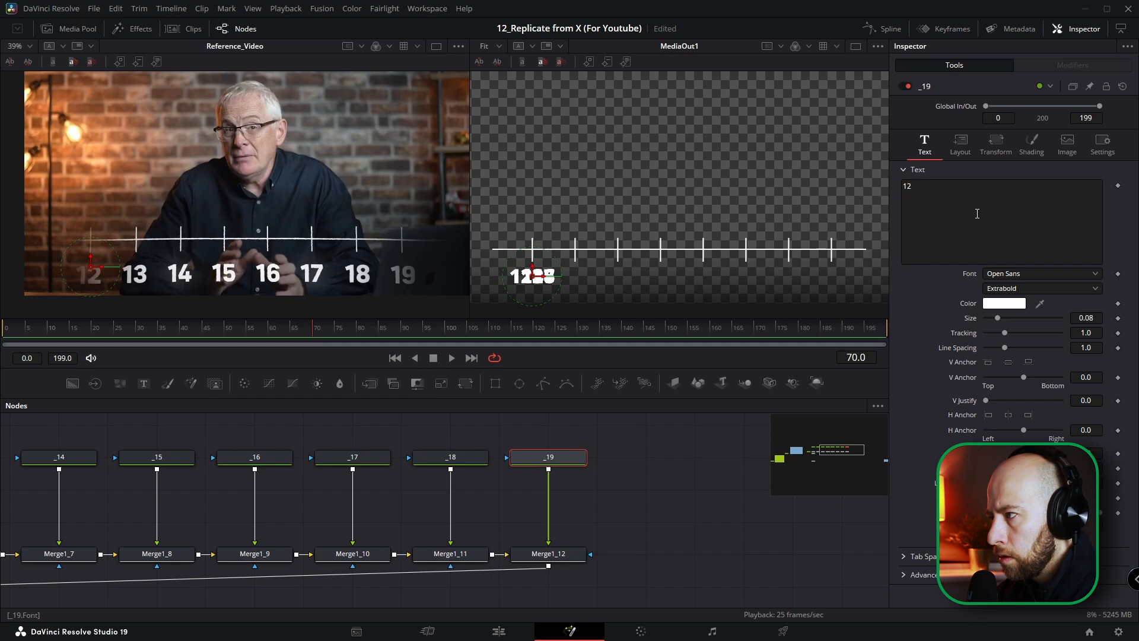
{"action": "left_click", "coordinate": [976, 214]}
{"action": "type", "text": "19"}
Step: Position the numbers 13 to 16 under their tick marks and make the _16 node read 16
{"action": "left_click", "coordinate": [296, 475]}
{"action": "left_click_drag", "start_coordinate": [542, 276], "coordinate": [669, 276]}
{"action": "left_click", "coordinate": [377, 475]}
{"action": "left_click", "coordinate": [474, 474]}
{"action": "left_click", "coordinate": [315, 468]}
{"action": "left_click_drag", "start_coordinate": [541, 276], "coordinate": [719, 276]}
{"action": "key", "text": "BackSpace"}
{"action": "key", "text": "BackSpace"}
{"action": "left_click", "coordinate": [913, 190]}
{"action": "type", "text": "6"}
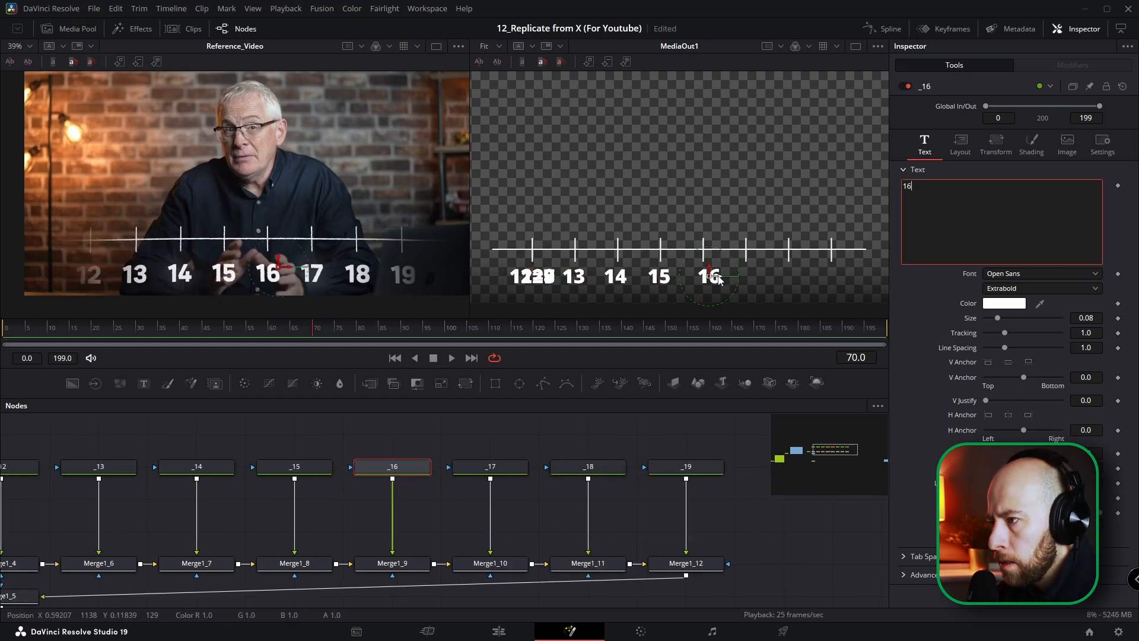
Step: Position the numbers 17, 18 and 19 under the last three tick marks, correcting their text where needed
{"action": "left_click", "coordinate": [490, 468]}
{"action": "left_click_drag", "start_coordinate": [541, 277], "coordinate": [767, 277]}
{"action": "left_click", "coordinate": [910, 190]}
{"action": "left_click", "coordinate": [590, 468]}
{"action": "left_click_drag", "start_coordinate": [541, 277], "coordinate": [802, 277]}
{"action": "left_click", "coordinate": [910, 189]}
{"action": "key", "text": "BackSpace"}
{"action": "key", "text": "BackSpace"}
{"action": "left_click", "coordinate": [686, 467]}
{"action": "left_click_drag", "start_coordinate": [542, 276], "coordinate": [843, 276]}
{"action": "left_click", "coordinate": [912, 188]}
{"action": "key", "text": "BackSpace"}
{"action": "key", "text": "BackSpace"}
Step: Move Merge1_5 directly below Merge1_12 and rename it Merge_Opacity
{"action": "scroll", "coordinate": [534, 522], "scroll_direction": "down", "scroll_amount": 2}
{"action": "left_click_drag", "start_coordinate": [131, 450], "coordinate": [617, 491]}
{"action": "key", "text": "F2"}
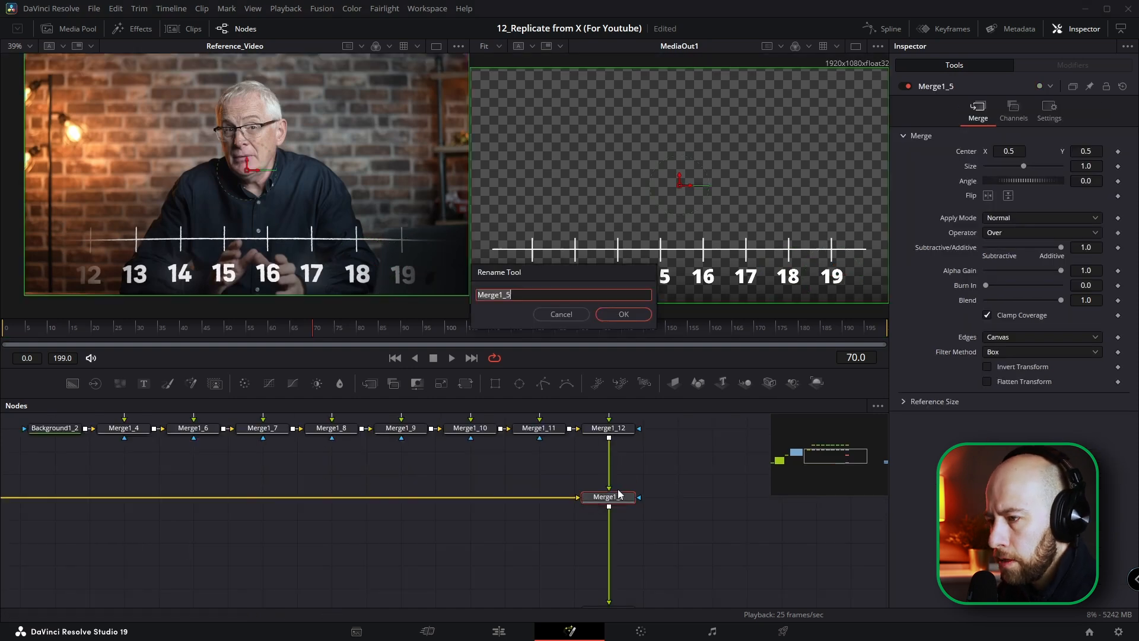
{"action": "key", "text": "Return"}
Step: Color the Merge_Opacity node Yellow and display it as a large picture tile
{"action": "right_click", "coordinate": [604, 502]}
{"action": "mouse_move", "coordinate": [671, 422]}
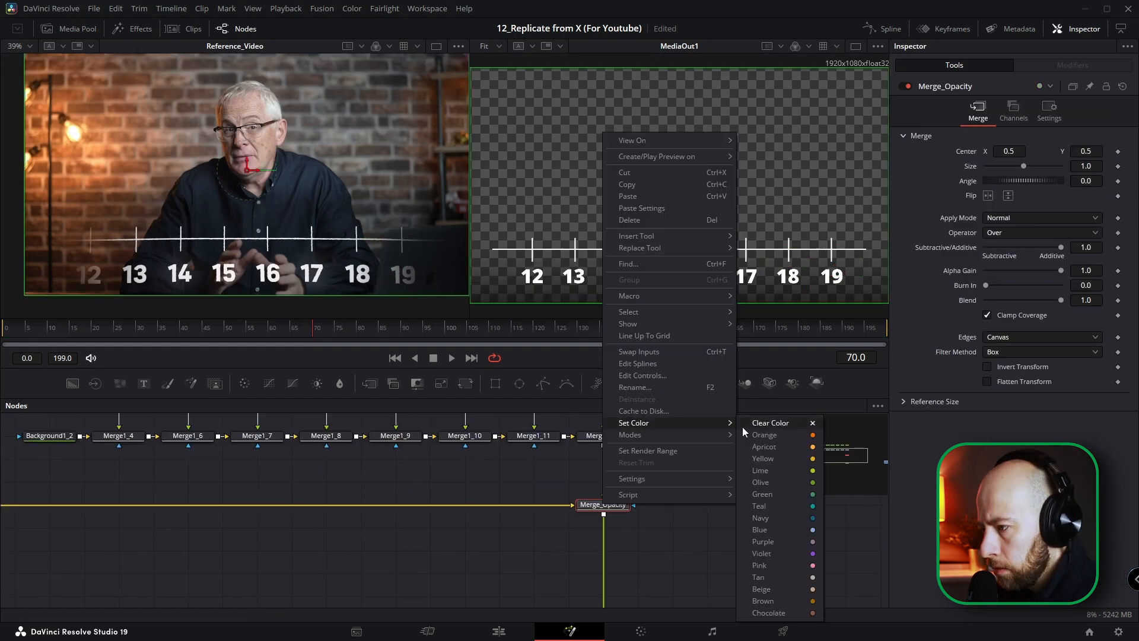
{"action": "left_click", "coordinate": [762, 459]}
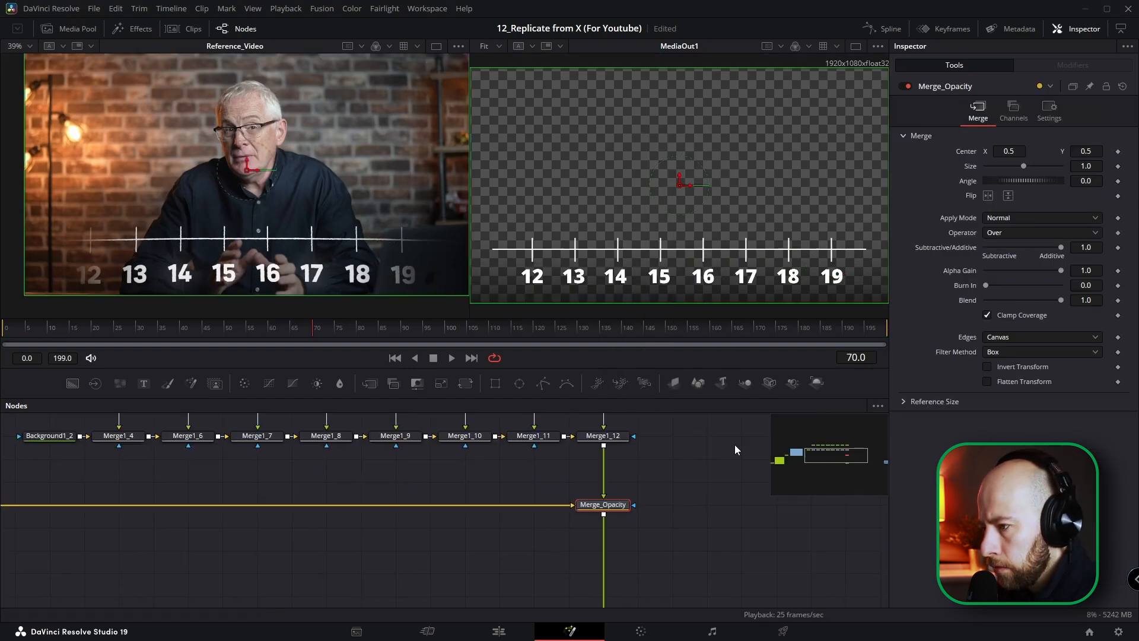
{"action": "right_click", "coordinate": [612, 509]}
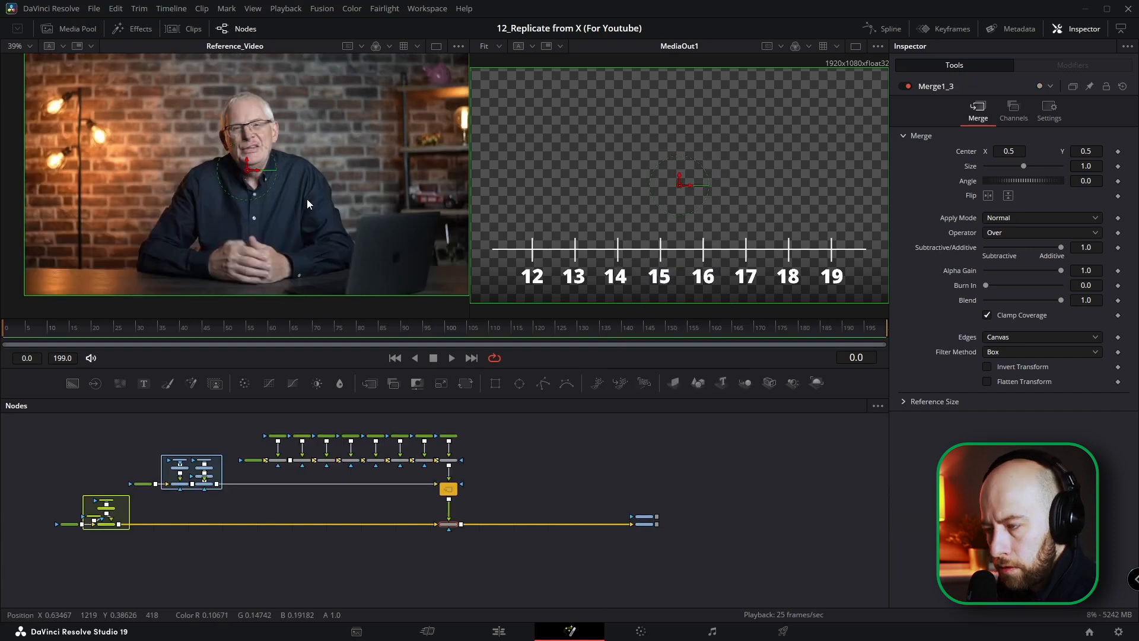
Step: At frame 25, add an unconnected Rectangle mask below the number chain and lower it to Center Y about 0.218
{"action": "key", "text": "ctrl+f"}
{"action": "mouse_move", "coordinate": [124, 329]}
{"action": "left_mouse_down"}
{"action": "mouse_move", "coordinate": [35, 329]}
{"action": "mouse_move", "coordinate": [297, 331]}
{"action": "mouse_move", "coordinate": [117, 338]}
{"action": "left_mouse_up"}
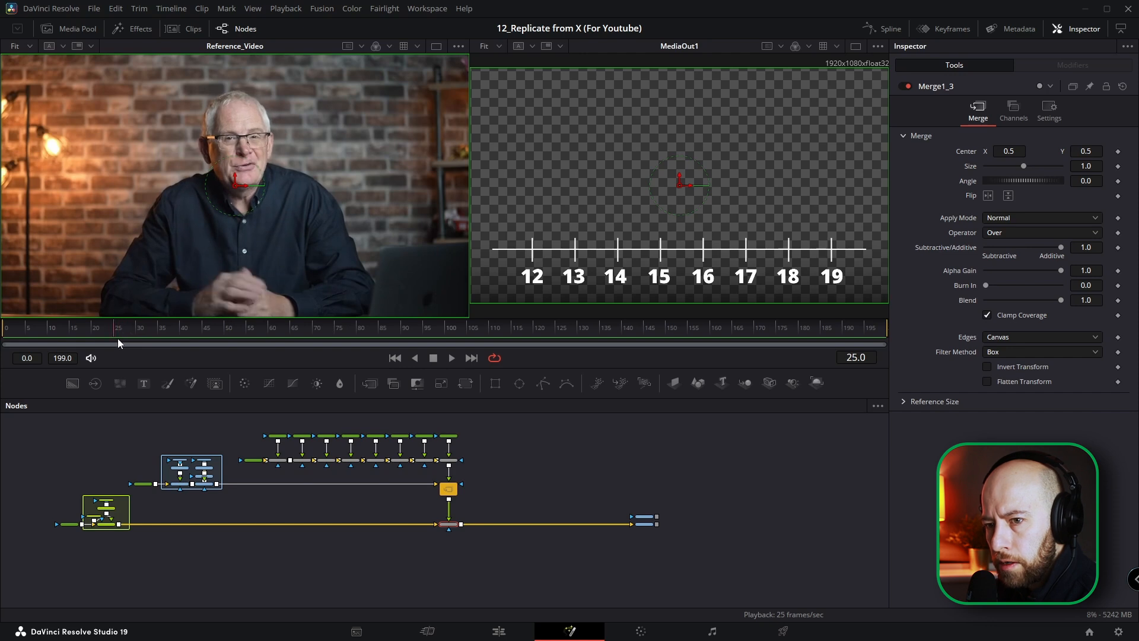
{"action": "scroll", "coordinate": [283, 469], "scroll_direction": "up", "scroll_amount": 2}
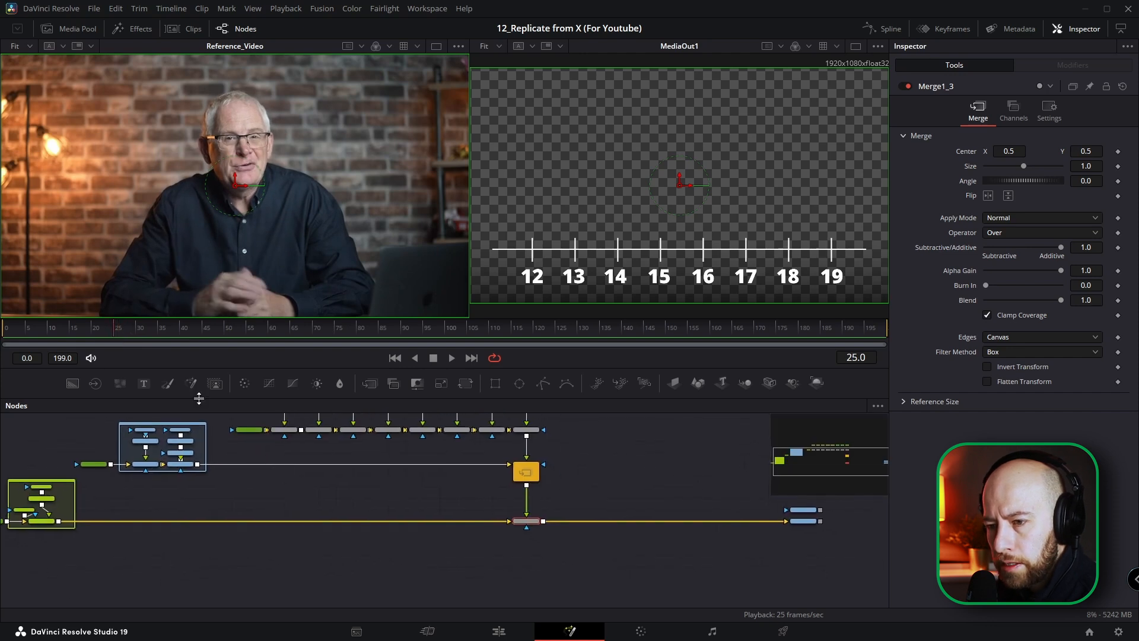
{"action": "left_click_drag", "start_coordinate": [496, 383], "coordinate": [306, 489]}
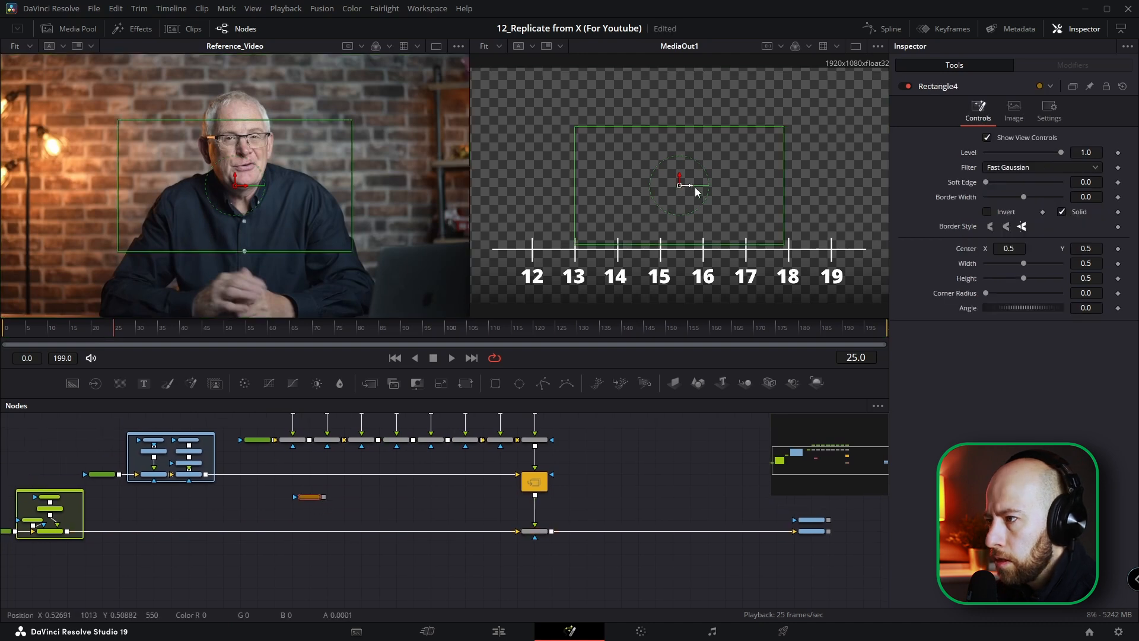
{"action": "scroll", "coordinate": [696, 191], "scroll_direction": "down", "scroll_amount": 2}
{"action": "left_click_drag", "start_coordinate": [685, 181], "coordinate": [689, 223]}
{"action": "left_click_drag", "start_coordinate": [759, 242], "coordinate": [685, 251]}
Step: Set Rectangle4's Width to 0.0 and keyframe it at frame 25
{"action": "left_click", "coordinate": [1083, 262]}
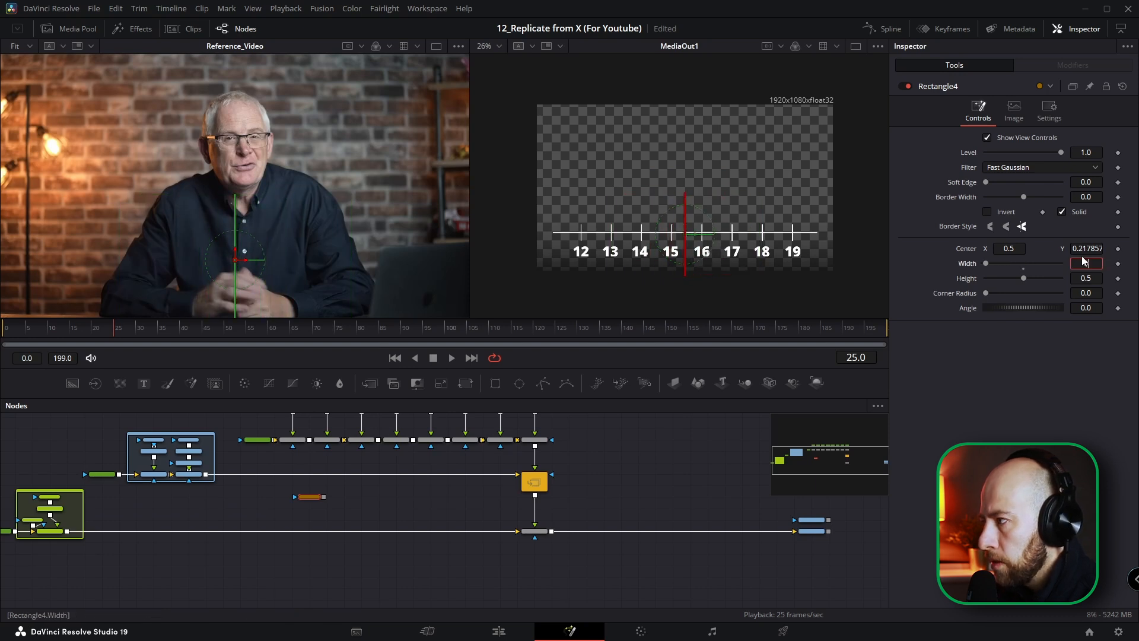
{"action": "type", "text": "0"}
{"action": "key", "text": "Tab"}
{"action": "left_click", "coordinate": [1118, 264]}
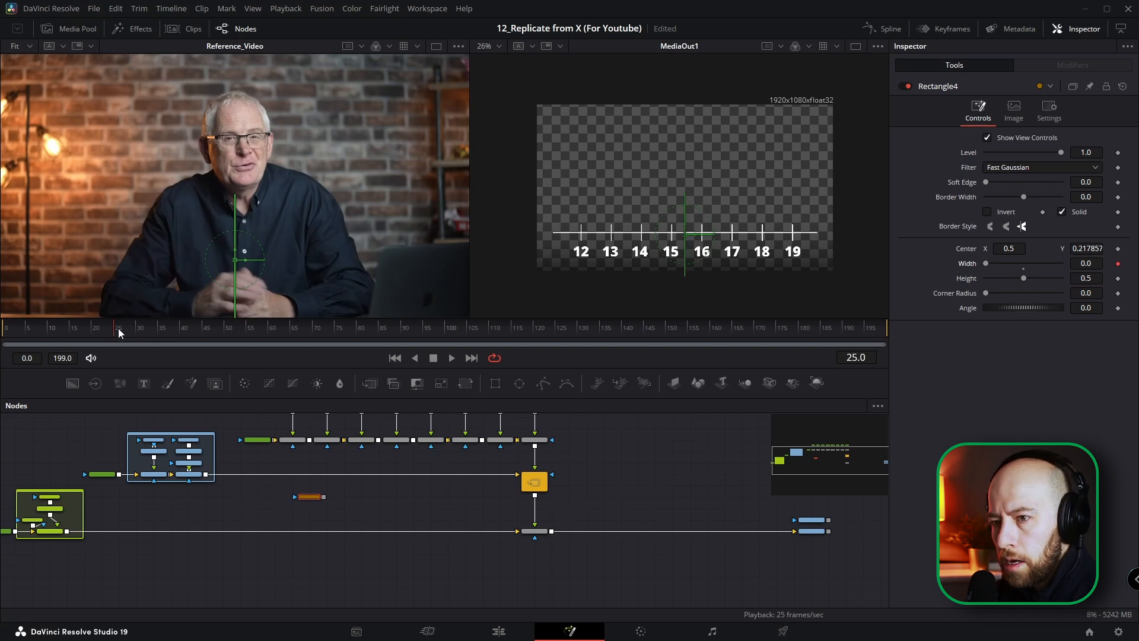
Step: At frame 50, widen Rectangle4 to the slider's maximum to keyframe the end of the reveal
{"action": "left_click_drag", "start_coordinate": [119, 332], "coordinate": [218, 333]}
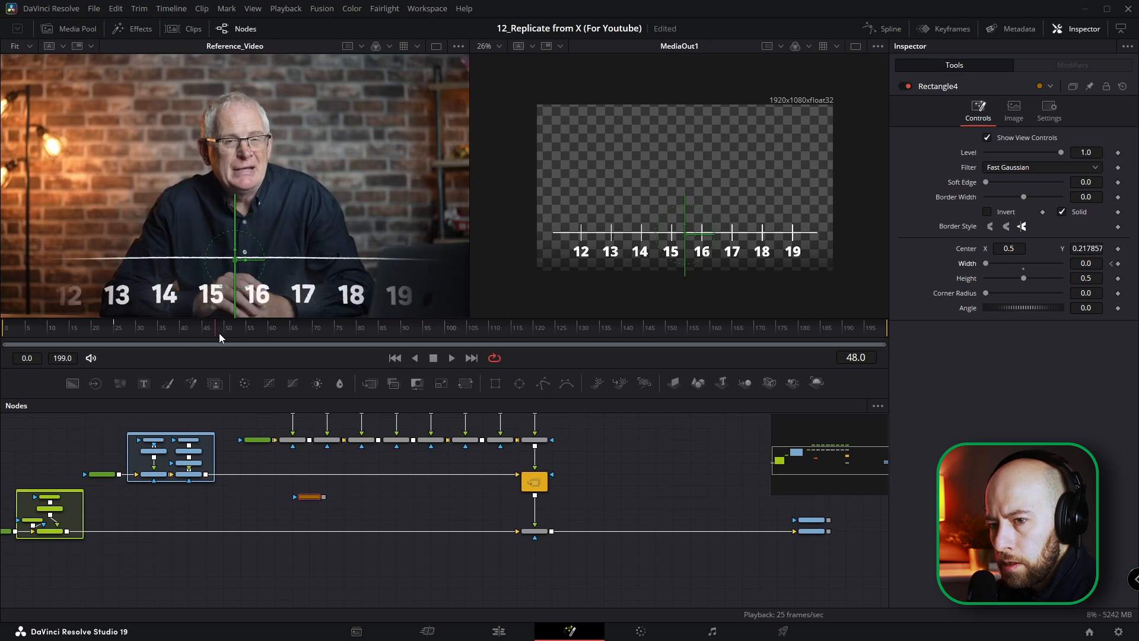
{"action": "mouse_move", "coordinate": [219, 333]}
{"action": "left_mouse_down"}
{"action": "mouse_move", "coordinate": [190, 333]}
{"action": "mouse_move", "coordinate": [227, 332]}
{"action": "left_mouse_up"}
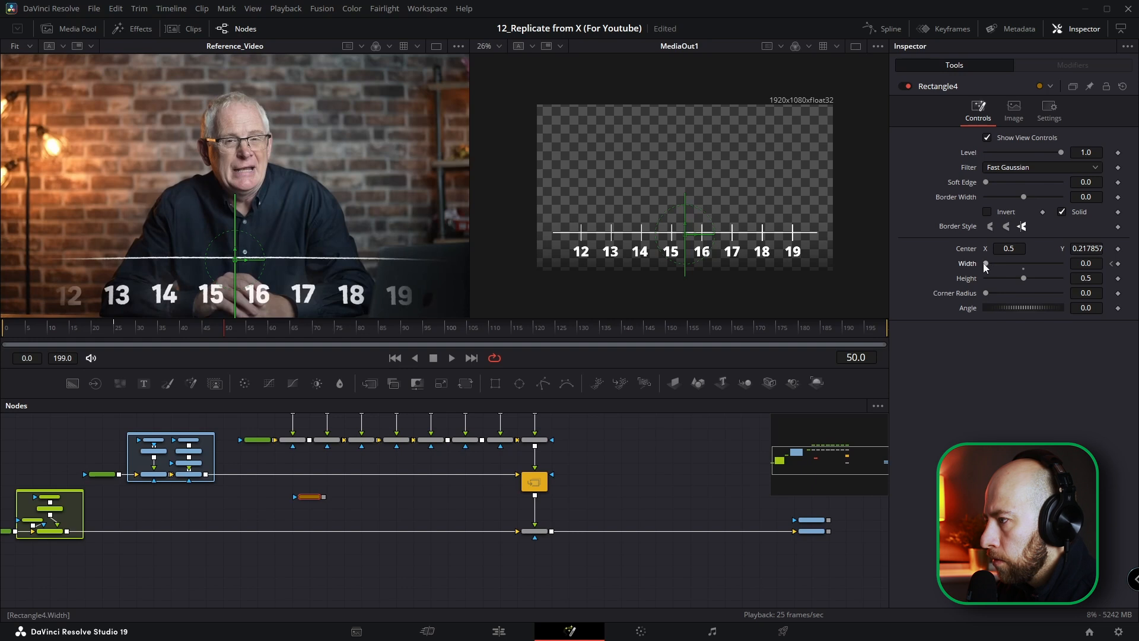
{"action": "left_click_drag", "start_coordinate": [985, 263], "coordinate": [1062, 272]}
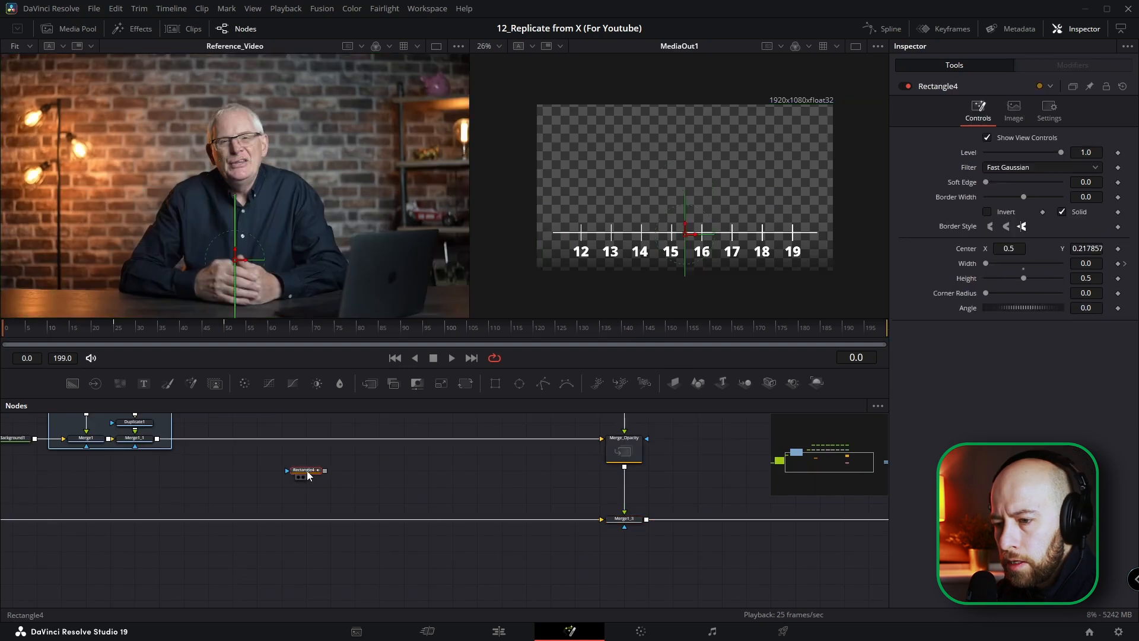
Step: Connect Rectangle4 as the effect mask of Merge_Opacity, Merge1_1 and Merge1
{"action": "left_click_drag", "start_coordinate": [308, 471], "coordinate": [677, 457]}
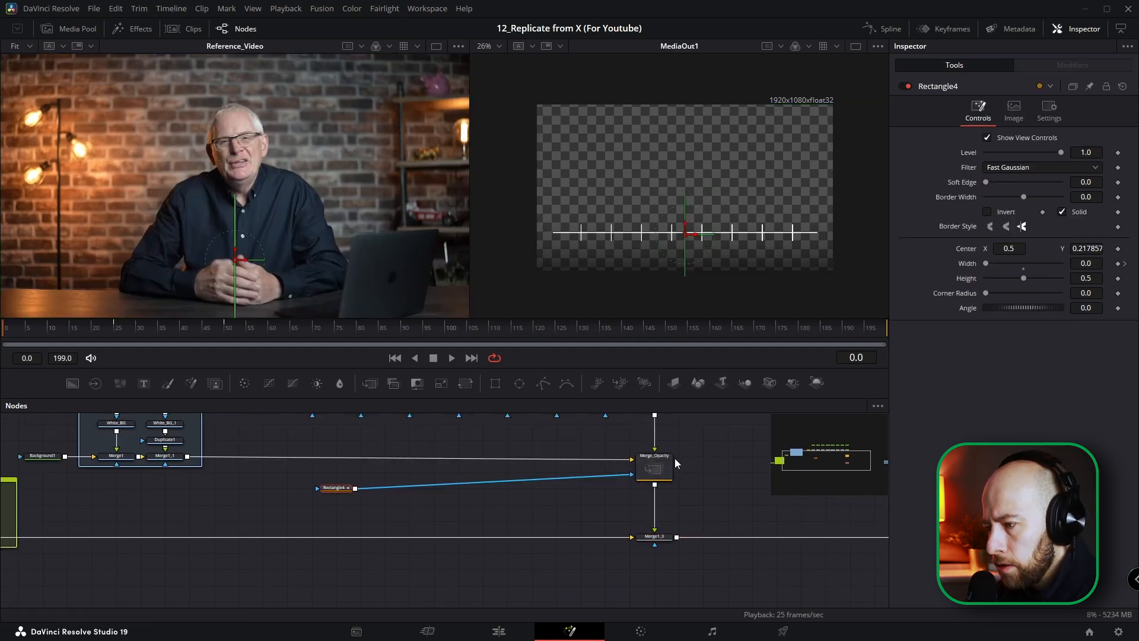
{"action": "left_click_drag", "start_coordinate": [317, 488], "coordinate": [166, 463]}
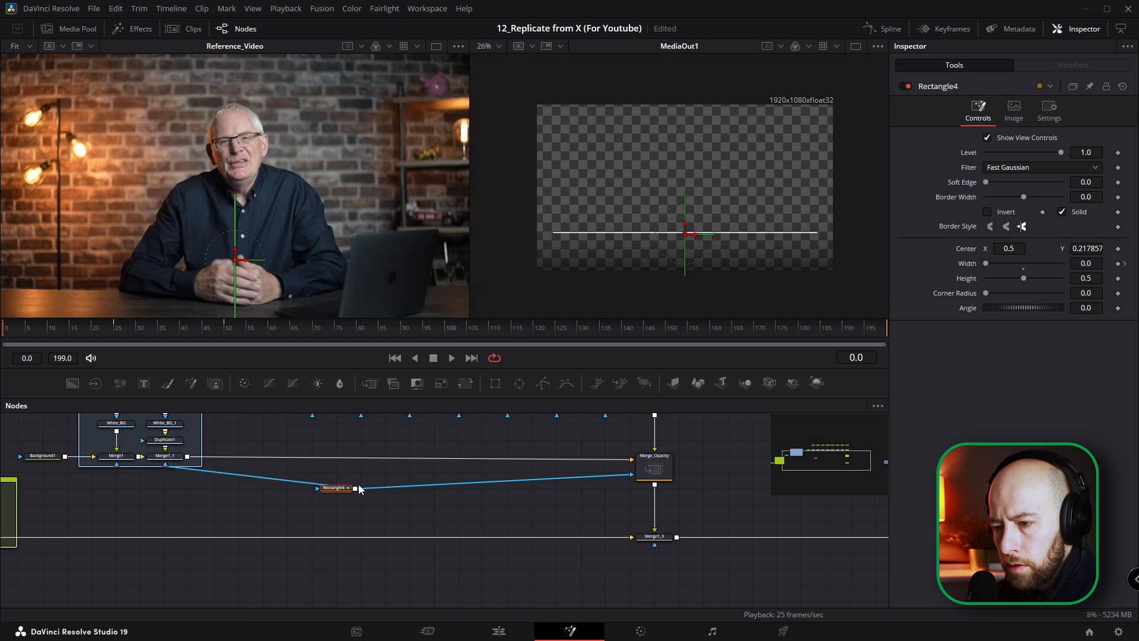
{"action": "left_click_drag", "start_coordinate": [355, 488], "coordinate": [117, 467]}
Step: With the reveal visible at frame 40, raise Rectangle4's Soft Edge to about 0.058
{"action": "mouse_move", "coordinate": [186, 329]}
{"action": "left_mouse_down"}
{"action": "mouse_move", "coordinate": [122, 333]}
{"action": "mouse_move", "coordinate": [216, 331]}
{"action": "mouse_move", "coordinate": [180, 330]}
{"action": "left_mouse_up"}
{"action": "scroll", "coordinate": [686, 296], "scroll_direction": "up", "scroll_amount": 2}
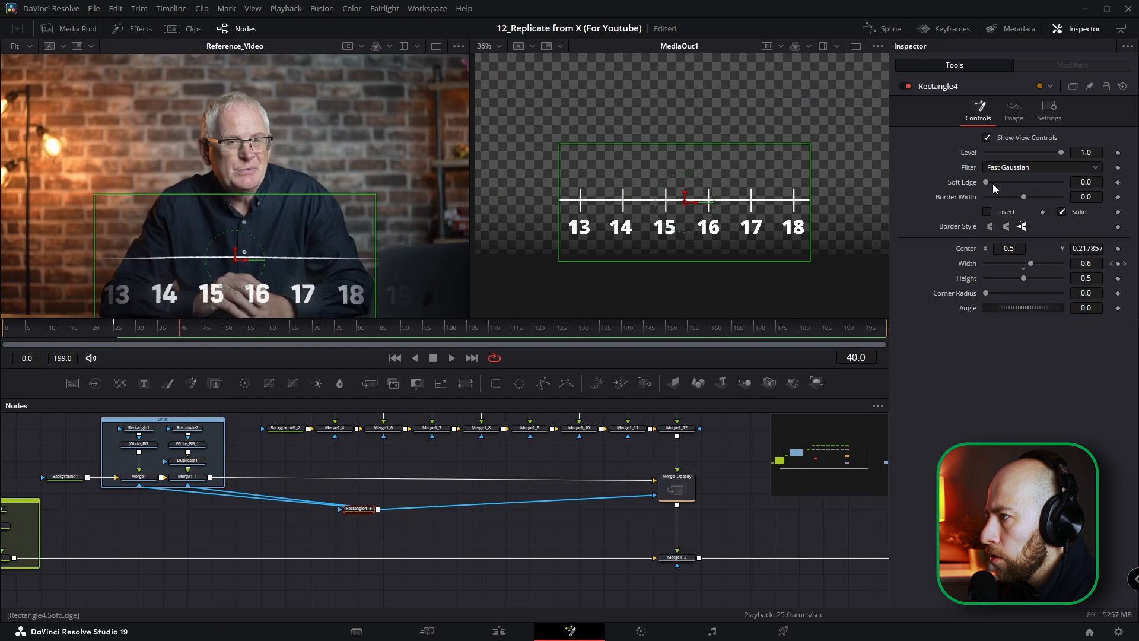
{"action": "scroll", "coordinate": [368, 528], "scroll_direction": "up", "scroll_amount": 2}
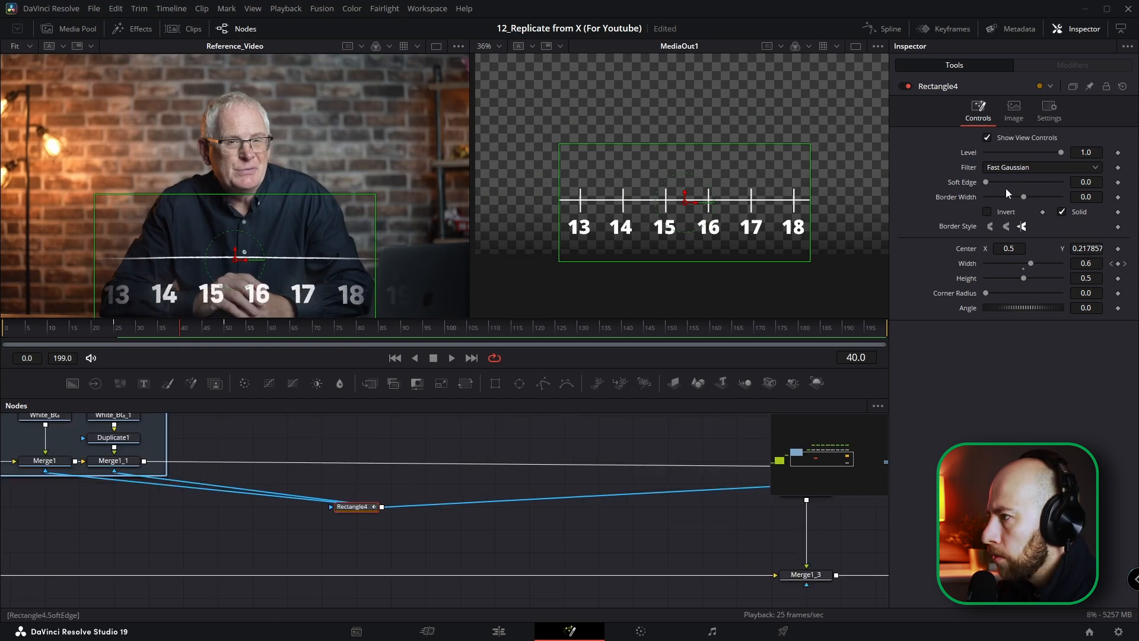
{"action": "left_click_drag", "start_coordinate": [984, 183], "coordinate": [1016, 185]}
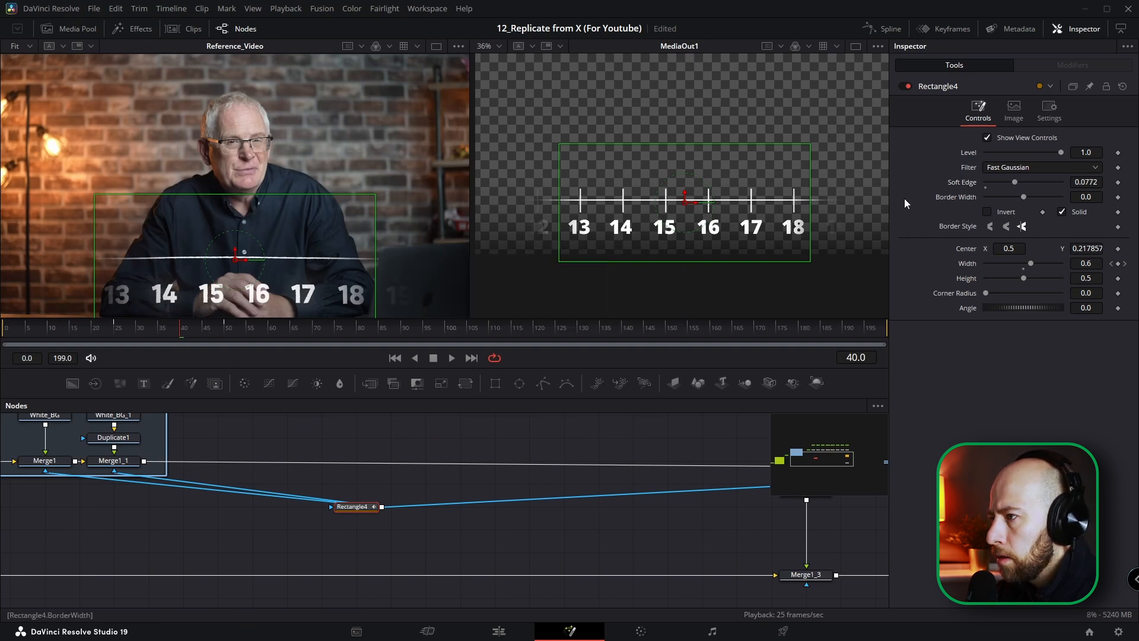
{"action": "left_click_drag", "start_coordinate": [1016, 182], "coordinate": [1009, 183]}
Step: Open the Spline editor beside the node graph, enable Rectangle4's Width curve and fit it to the view
{"action": "left_click", "coordinate": [884, 29]}
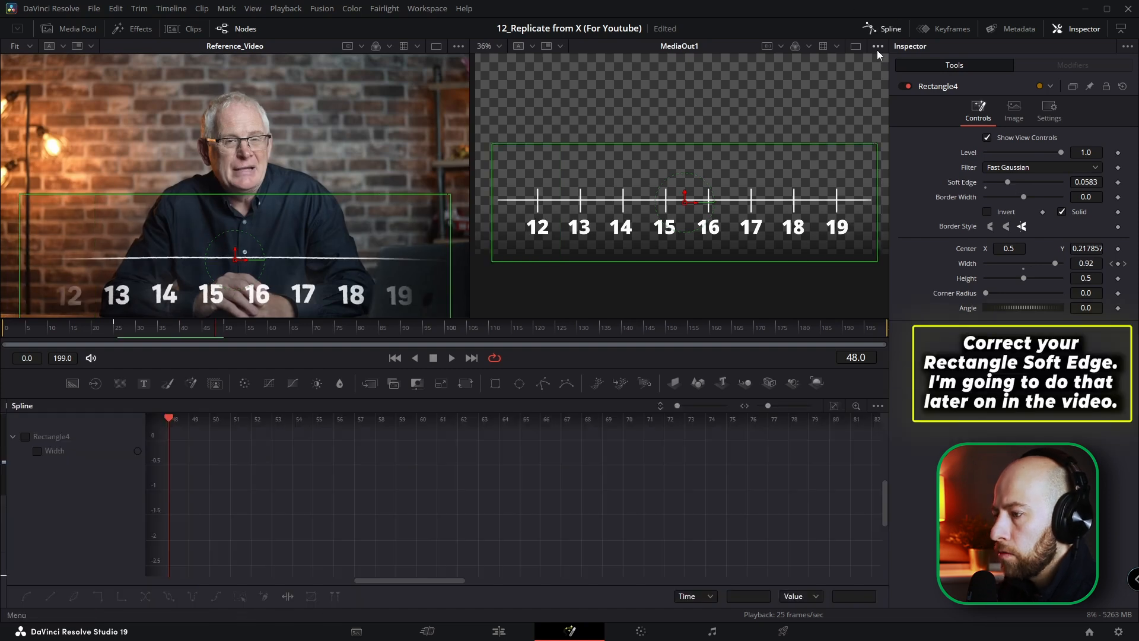
{"action": "left_click_drag", "start_coordinate": [5, 411], "coordinate": [435, 421]}
{"action": "left_click", "coordinate": [447, 437]}
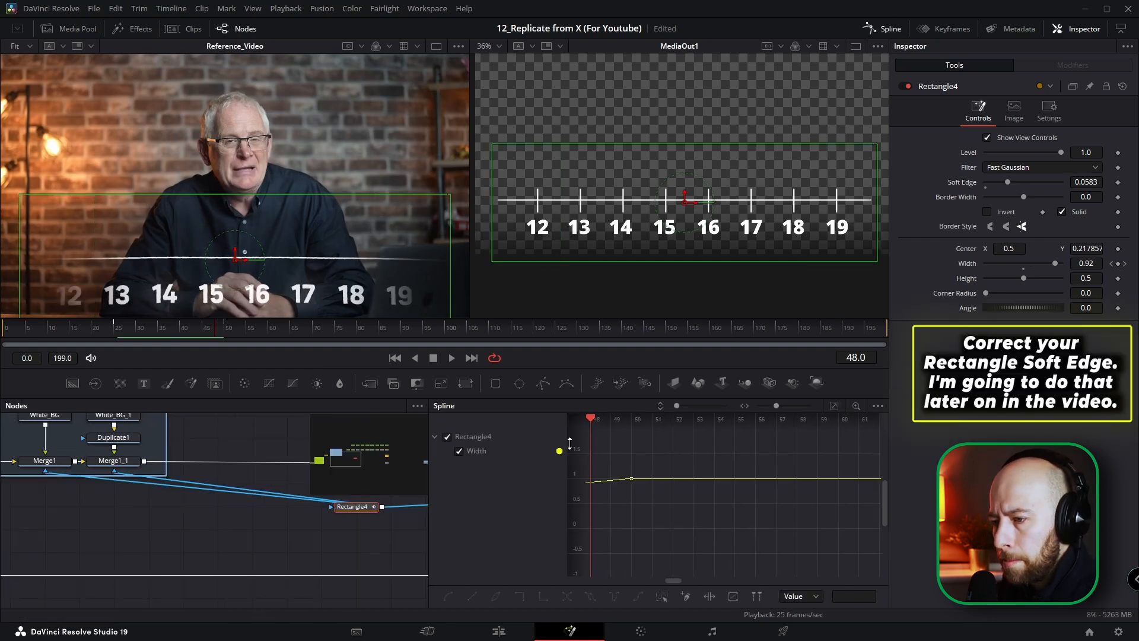
{"action": "left_click", "coordinate": [835, 405]}
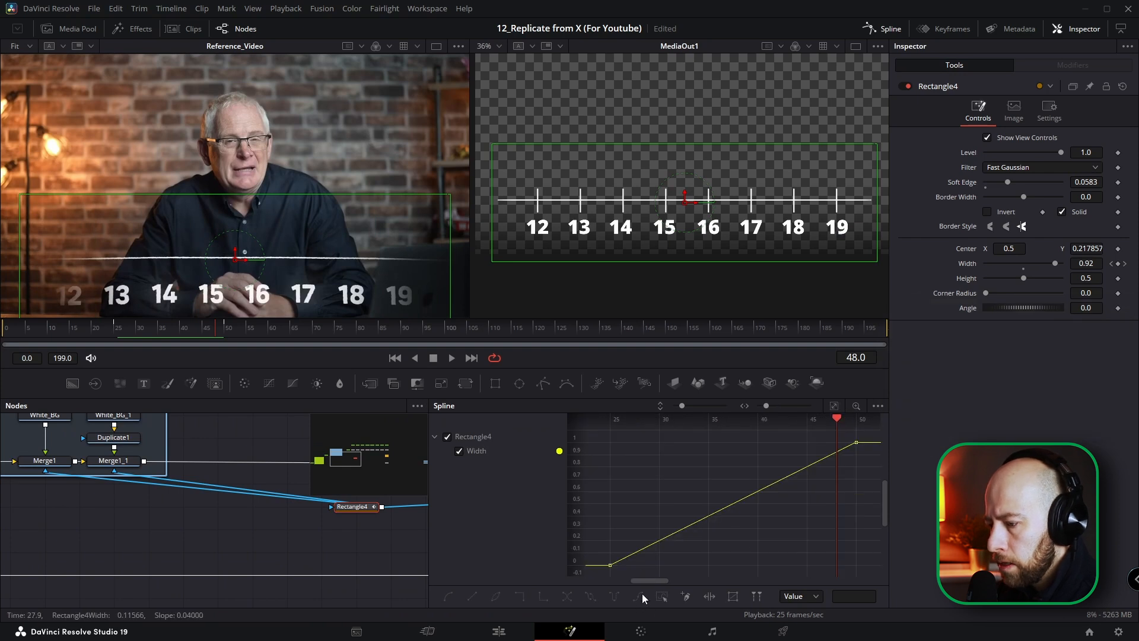
Step: Smooth the keyframes of Rectangle4's Width curve and raise the ending keyframe's Ease In to about 53.3
{"action": "left_click", "coordinate": [692, 524]}
{"action": "key", "text": "f"}
{"action": "key", "text": "t"}
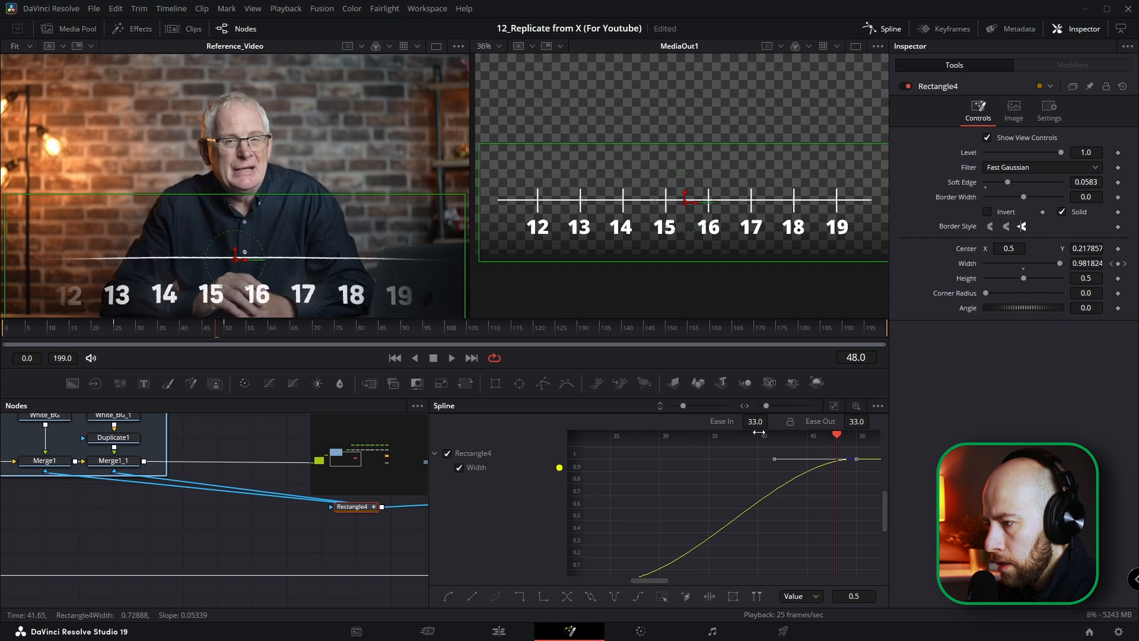
{"action": "key", "text": "alt+]"}
{"action": "left_click_drag", "start_coordinate": [760, 420], "coordinate": [771, 419]}
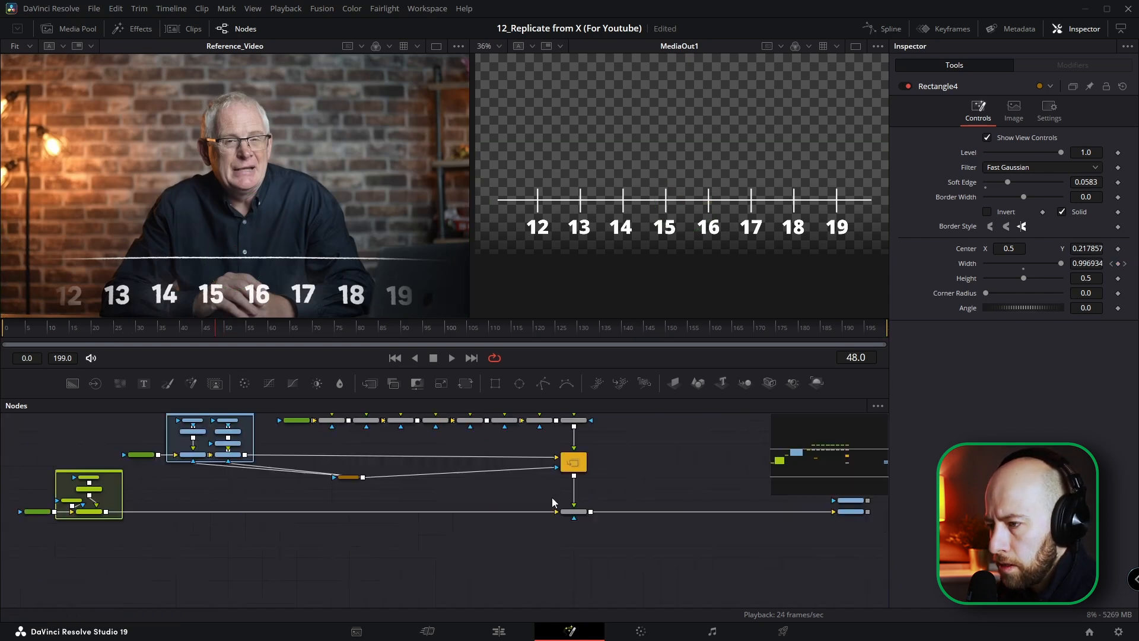
Step: Animate the tick marks' growth by keyframing Rectangle2's Height at 0.101 on frame 62 and 0.0 on frame 57
{"action": "scroll", "coordinate": [552, 498], "scroll_direction": "down", "scroll_amount": 3}
{"action": "left_click_drag", "start_coordinate": [550, 489], "coordinate": [505, 524]}
{"action": "scroll", "coordinate": [446, 507], "scroll_direction": "up", "scroll_amount": 3}
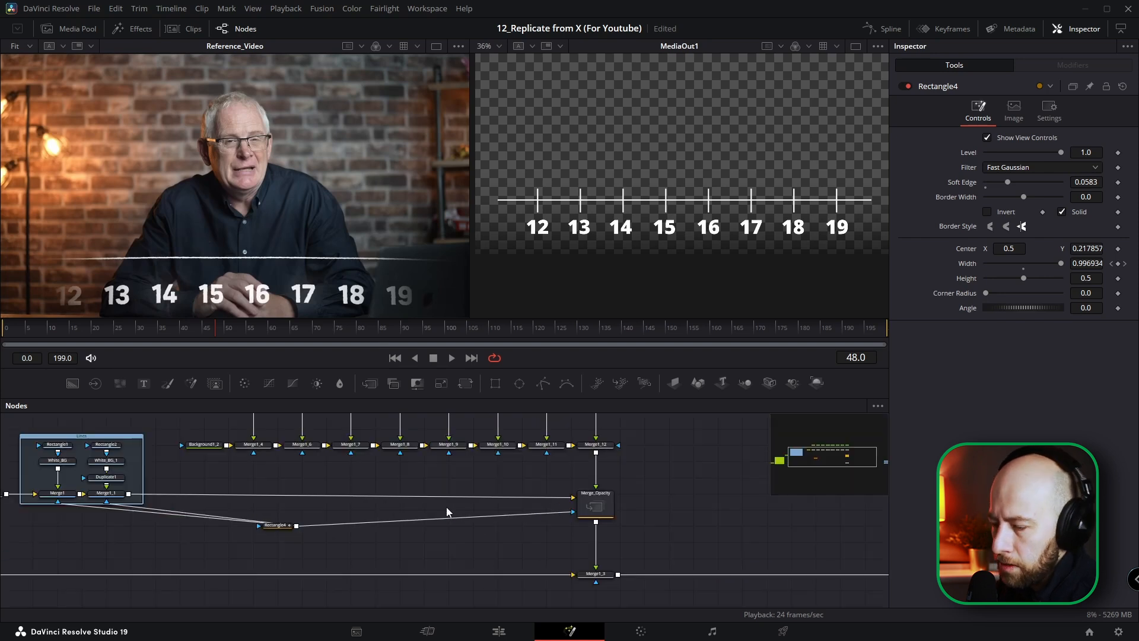
{"action": "scroll", "coordinate": [440, 511], "scroll_direction": "down", "scroll_amount": 3}
{"action": "left_click_drag", "start_coordinate": [84, 333], "coordinate": [255, 334]}
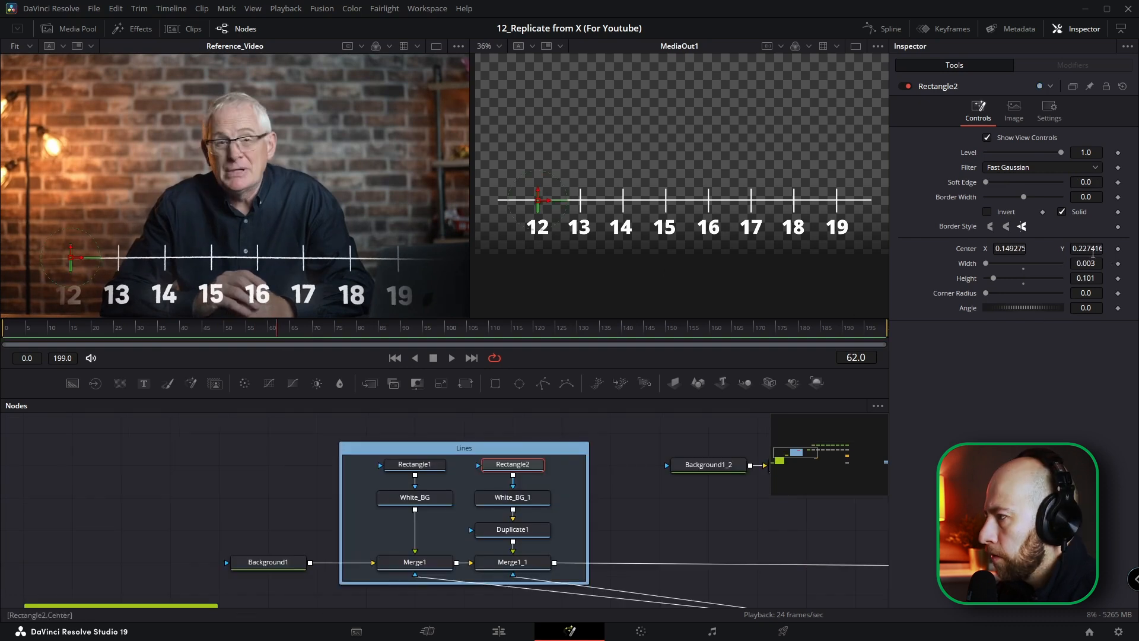
{"action": "left_click", "coordinate": [1117, 278]}
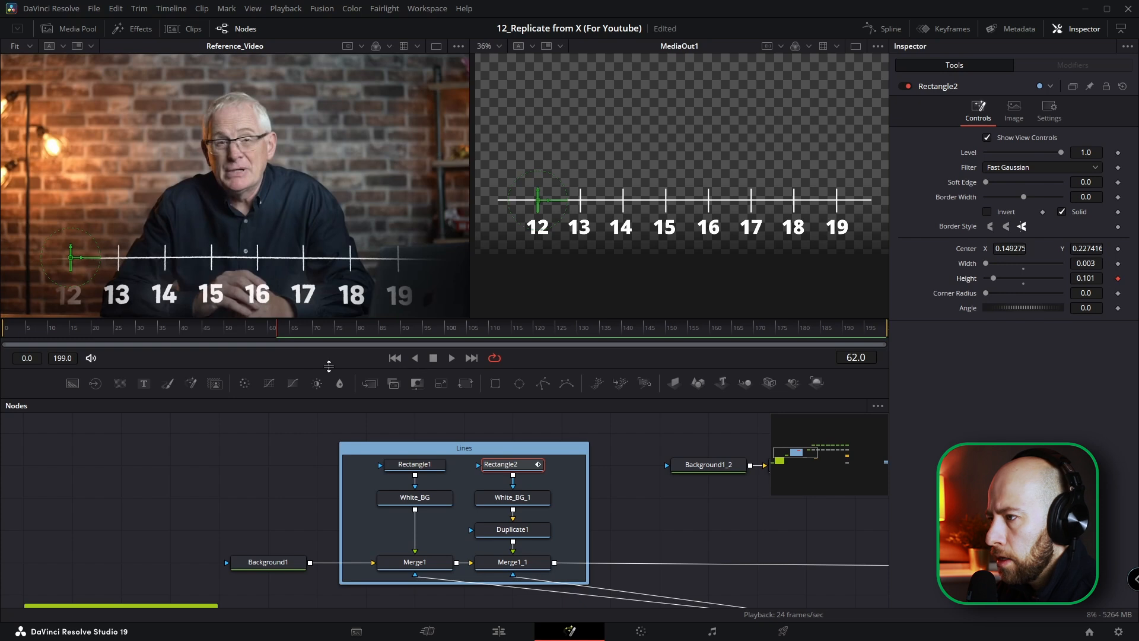
{"action": "left_click_drag", "start_coordinate": [279, 329], "coordinate": [258, 334]}
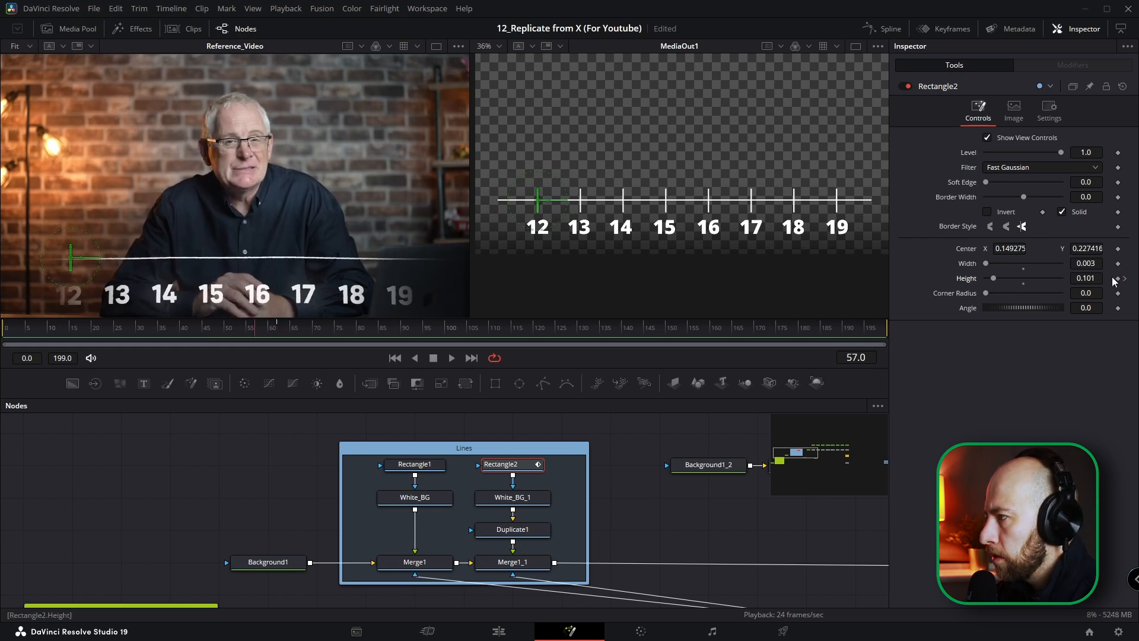
{"action": "type", "text": "0"}
{"action": "key", "text": "Return"}
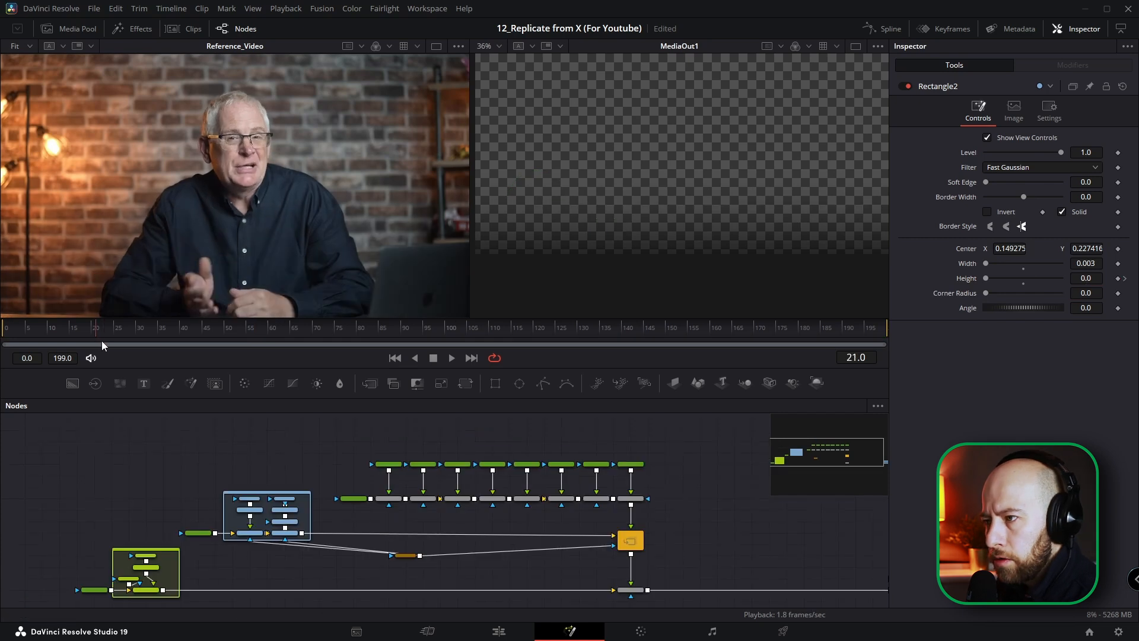
Step: Dim the numbers by keyframing Merge_Opacity's Blend at 0.2 on frame 115 and 1.0 on frame 100
{"action": "left_click_drag", "start_coordinate": [98, 329], "coordinate": [511, 340]}
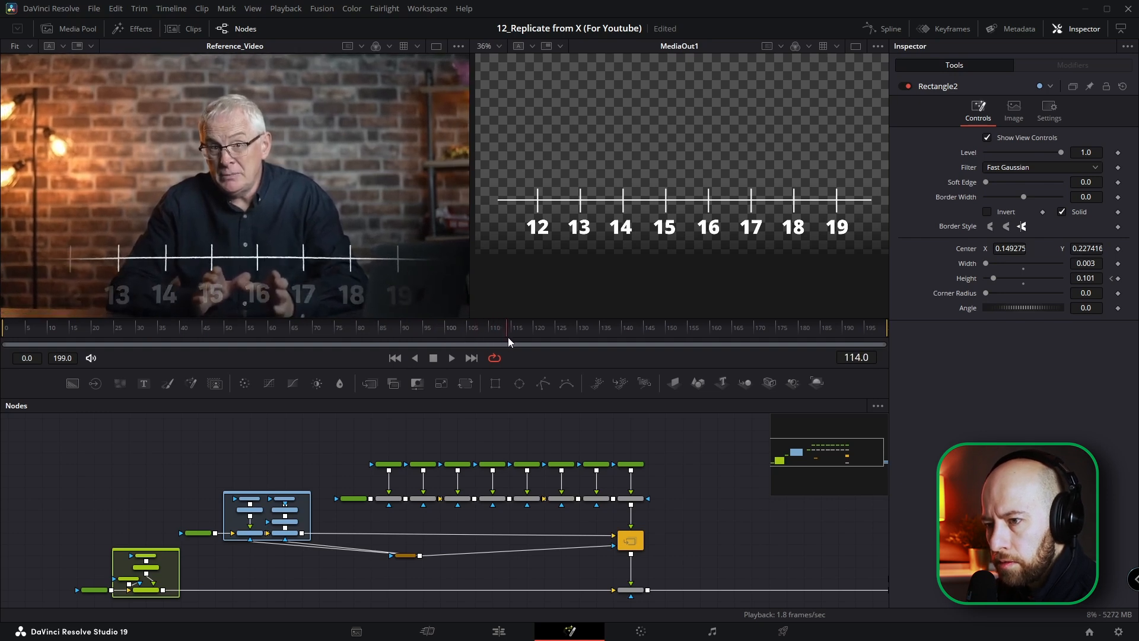
{"action": "scroll", "coordinate": [628, 540], "scroll_direction": "up", "scroll_amount": 3}
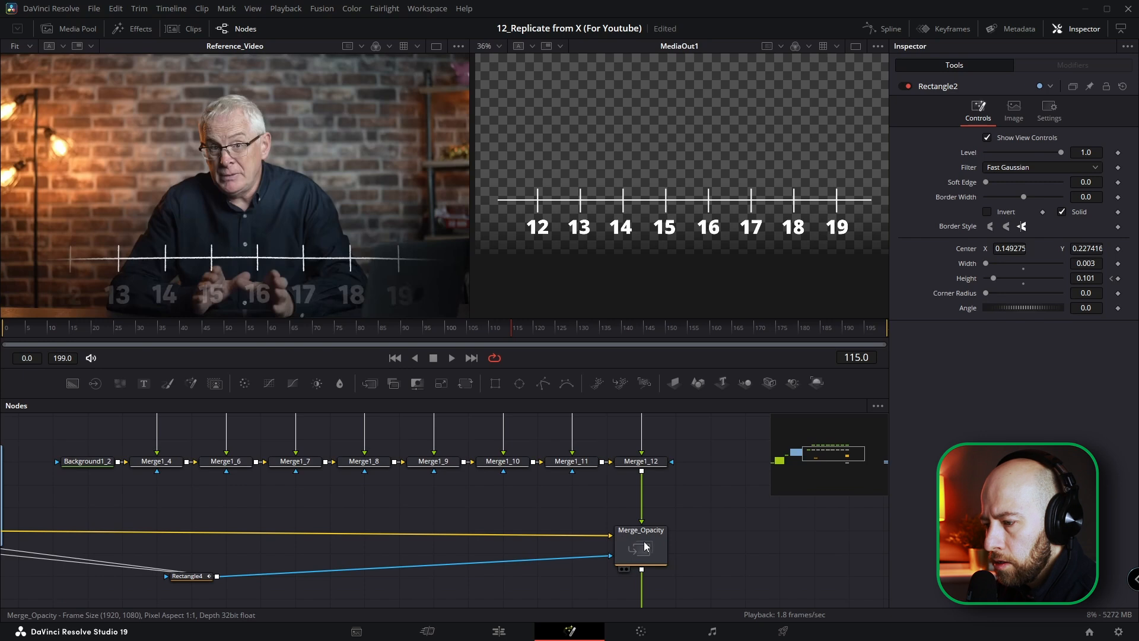
{"action": "left_click", "coordinate": [646, 545]}
{"action": "left_click", "coordinate": [1118, 300]}
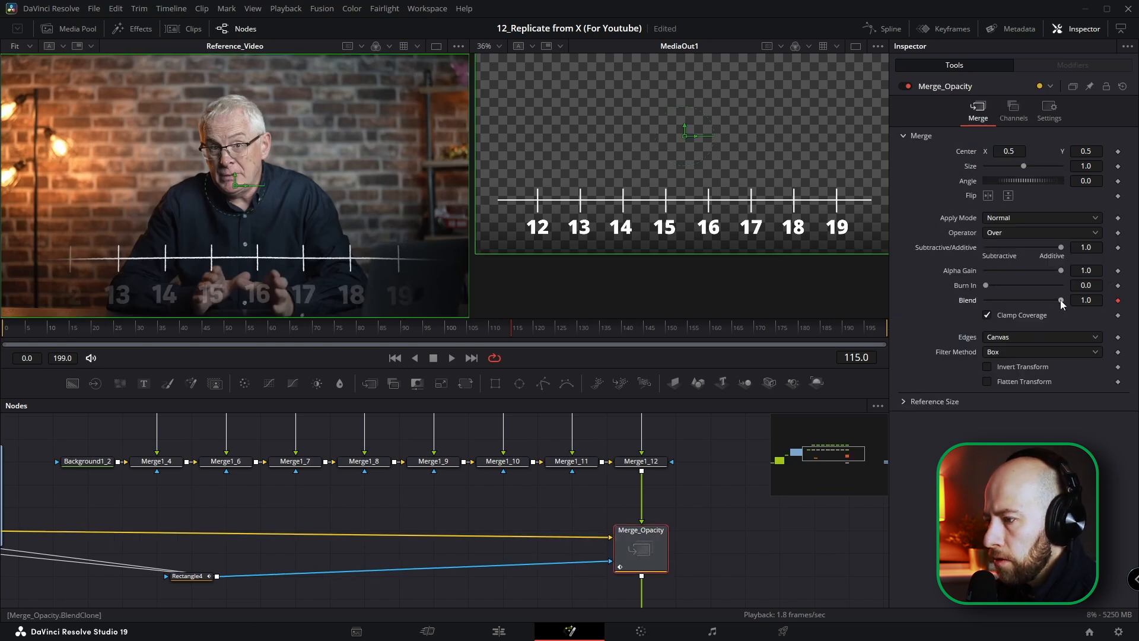
{"action": "left_click_drag", "start_coordinate": [1052, 300], "coordinate": [1000, 300]}
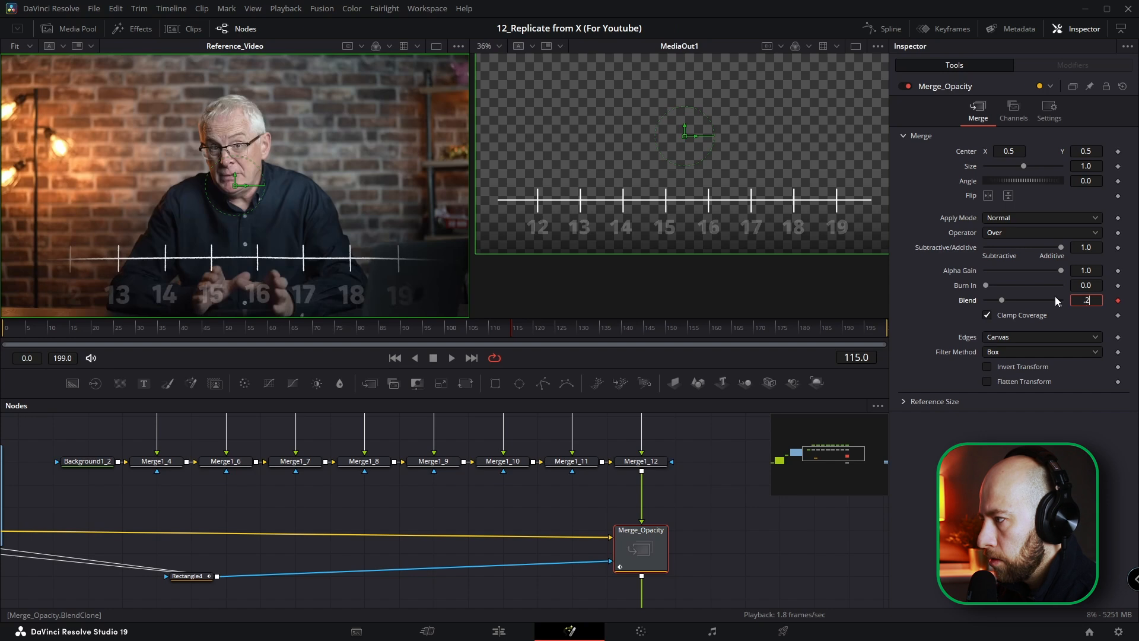
{"action": "left_click", "coordinate": [444, 330]}
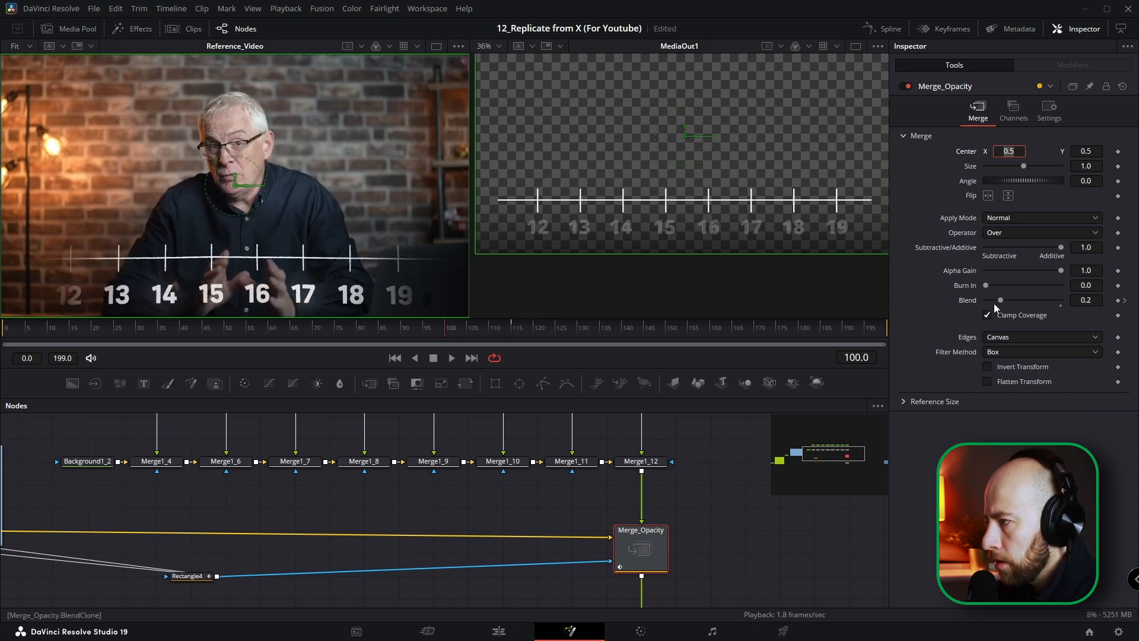
{"action": "left_click_drag", "start_coordinate": [1002, 300], "coordinate": [1102, 307]}
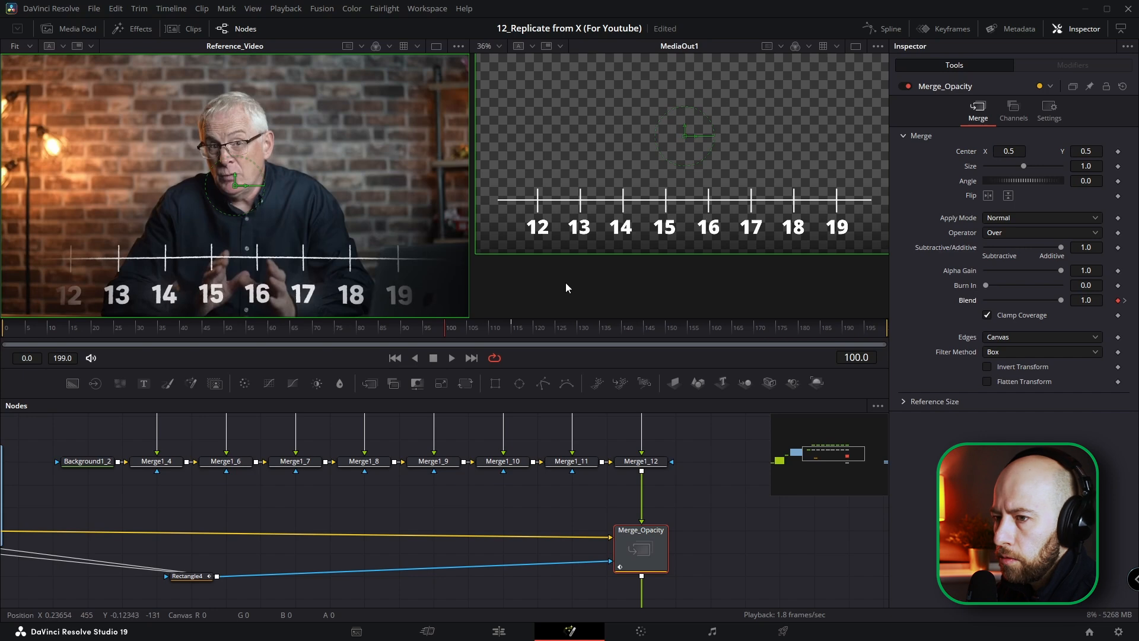
Step: Scrub the composition through to frame 199 to compare its animation with the reference video
{"action": "scroll", "coordinate": [629, 221], "scroll_direction": "down", "scroll_amount": 1}
{"action": "left_click_drag", "start_coordinate": [453, 329], "coordinate": [301, 328]}
{"action": "left_click_drag", "start_coordinate": [431, 328], "coordinate": [531, 328]}
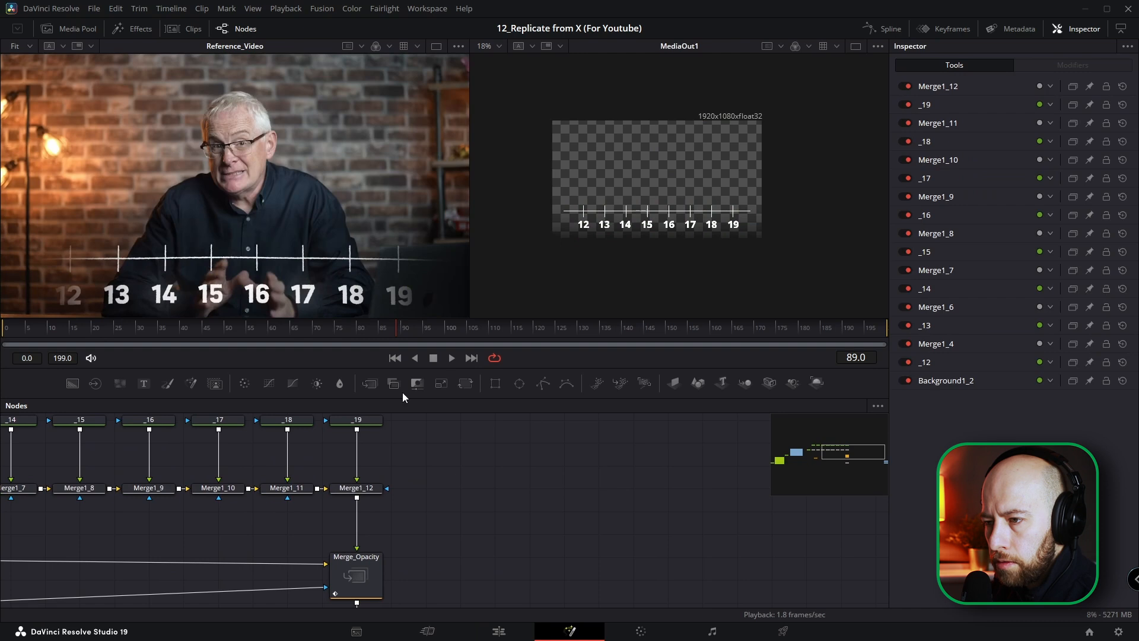
{"action": "left_click_drag", "start_coordinate": [405, 327], "coordinate": [897, 345]}
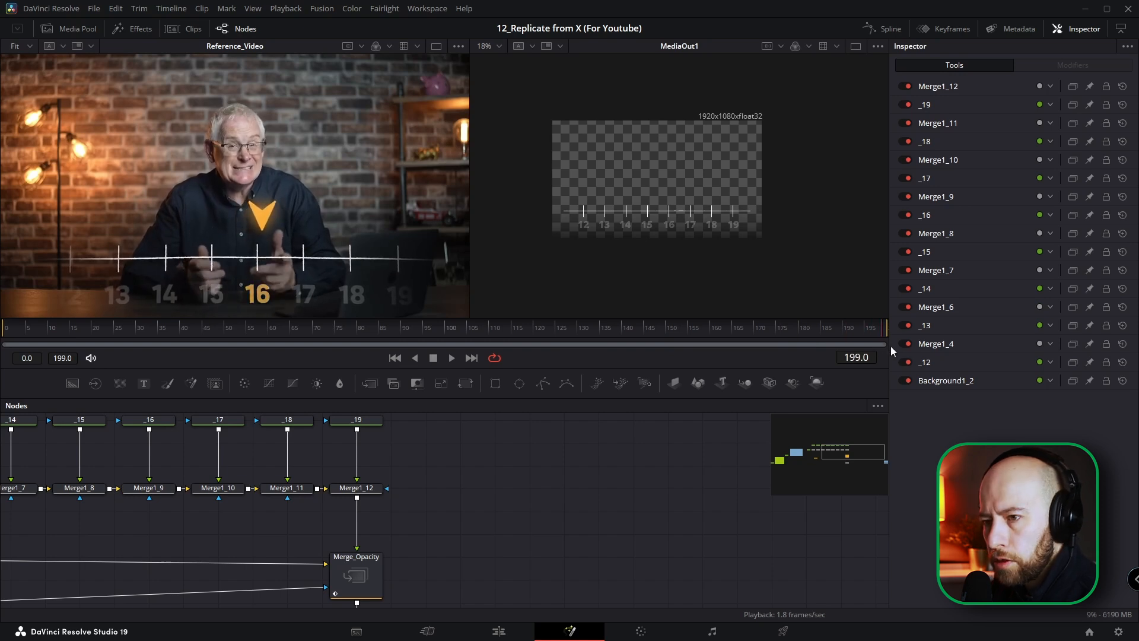
{"action": "mouse_move", "coordinate": [885, 344]}
{"action": "left_mouse_down"}
{"action": "mouse_move", "coordinate": [767, 337]}
{"action": "mouse_move", "coordinate": [890, 342]}
{"action": "left_mouse_up"}
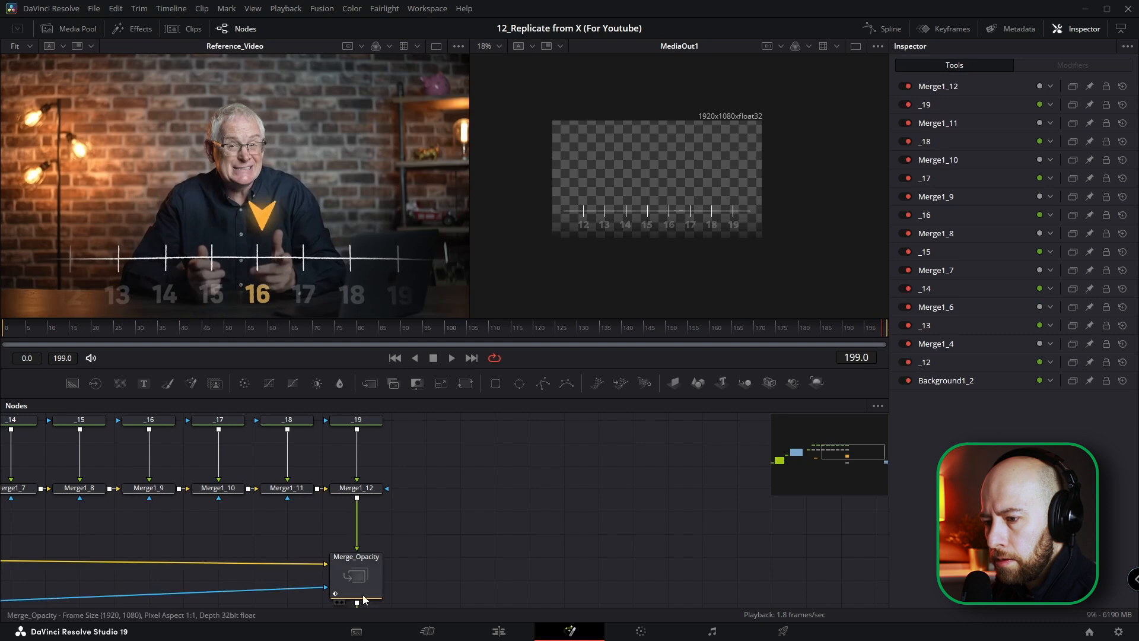
{"action": "scroll", "coordinate": [444, 518], "scroll_direction": "down", "scroll_amount": 2}
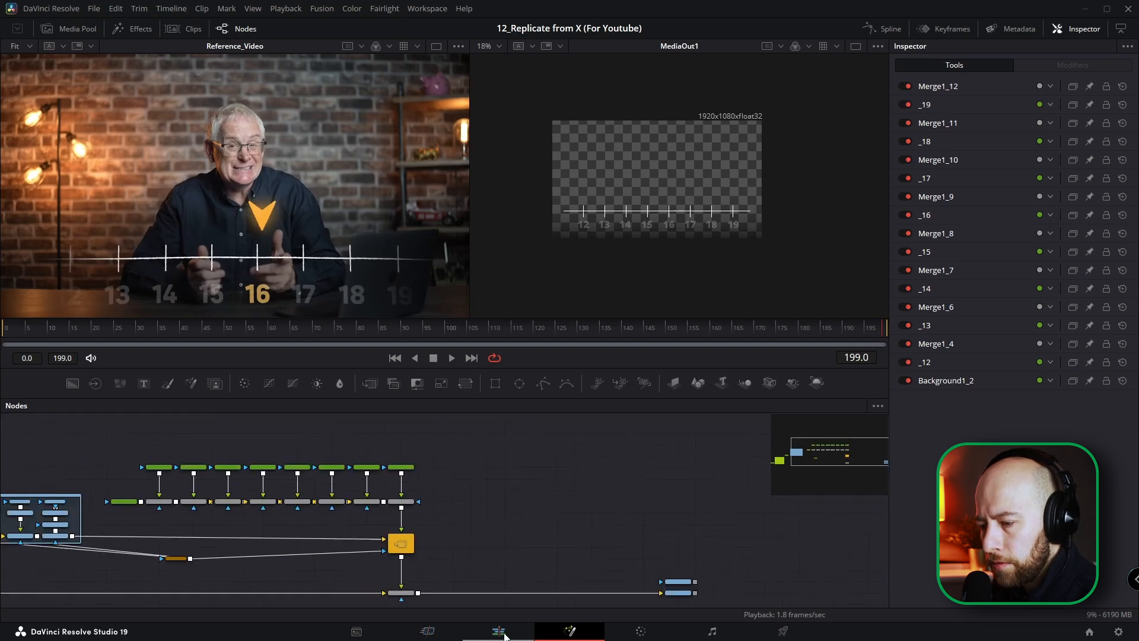
Step: Extend the Fusion Composition clip to 250 frames on the Edit page, return to Fusion and scrub to frame 245
{"action": "left_click", "coordinate": [506, 635]}
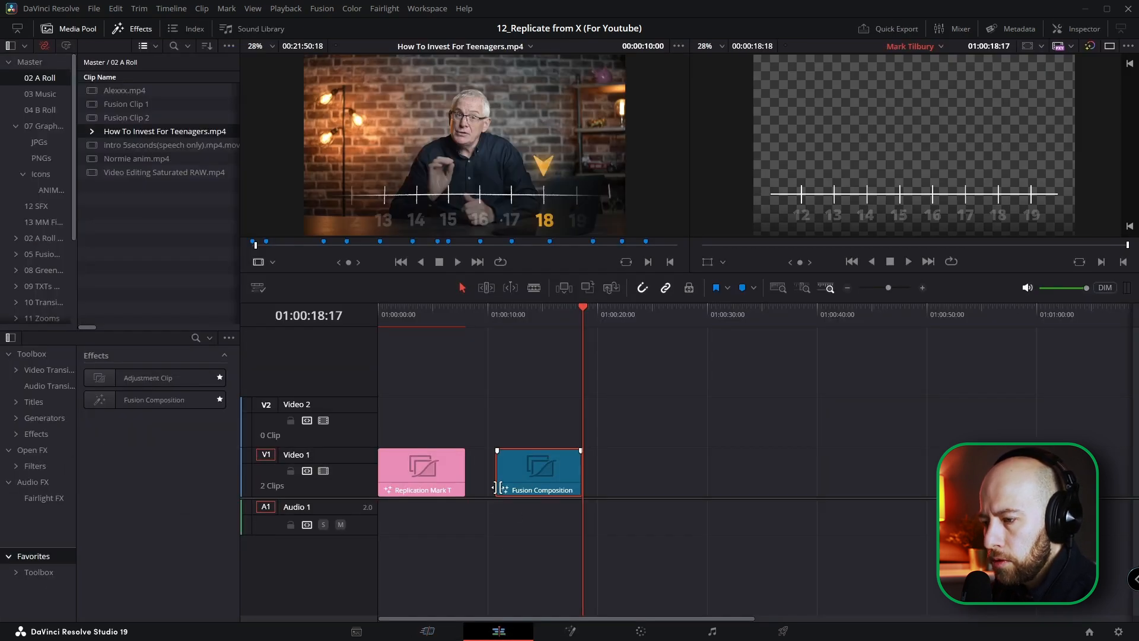
{"action": "left_click_drag", "start_coordinate": [579, 477], "coordinate": [619, 482]}
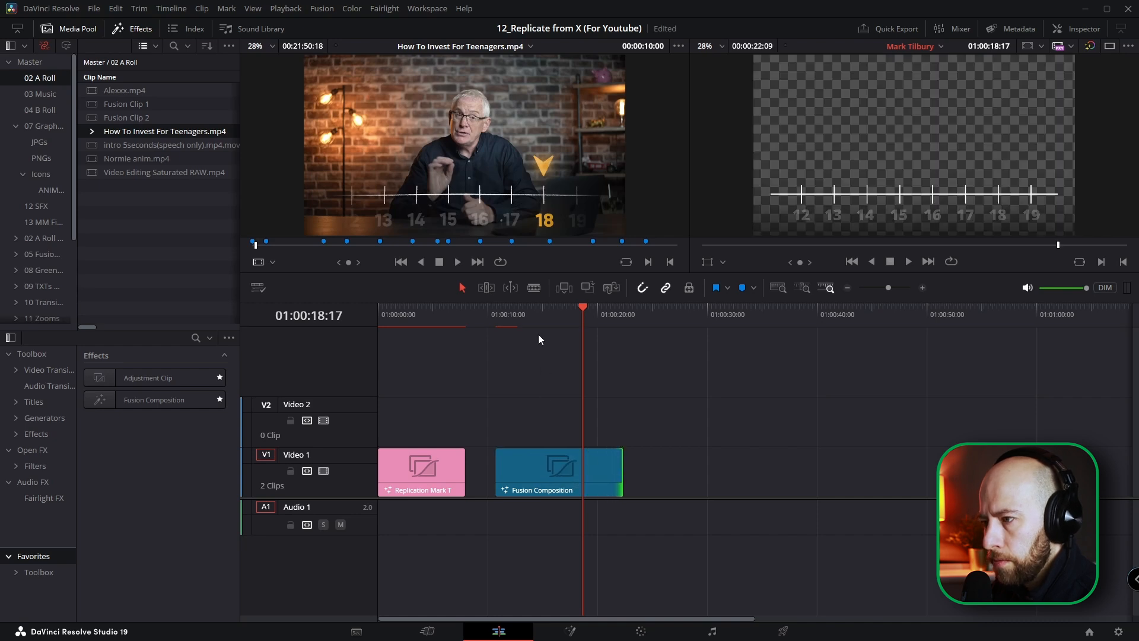
{"action": "key", "text": "shift+5"}
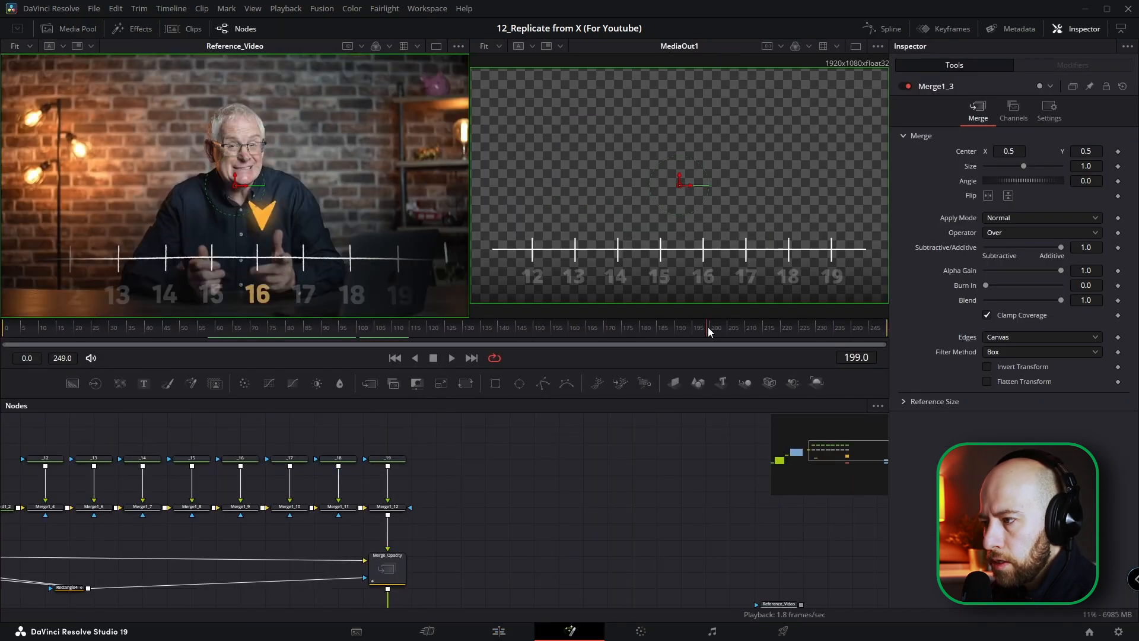
{"action": "left_click_drag", "start_coordinate": [710, 331], "coordinate": [540, 341]}
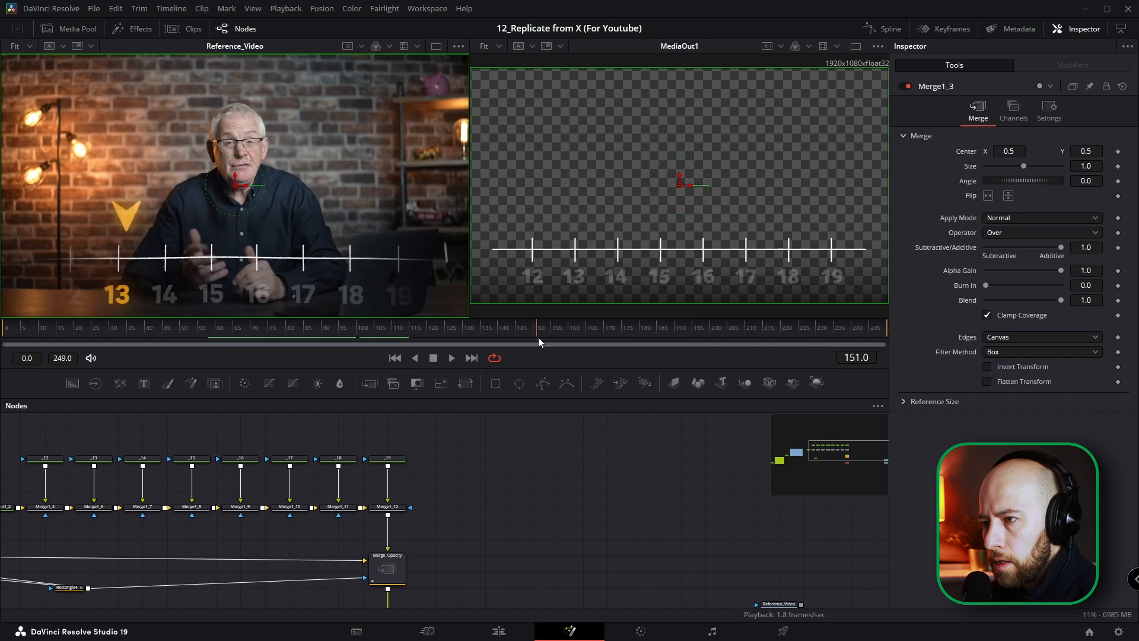
{"action": "left_click_drag", "start_coordinate": [538, 337], "coordinate": [876, 348]}
Step: Copy the number text nodes 13 to 18 and paste the copies into the empty area beyond the number chain
{"action": "left_click_drag", "start_coordinate": [252, 460], "coordinate": [381, 474]}
{"action": "scroll", "coordinate": [410, 465], "scroll_direction": "up", "scroll_amount": 2}
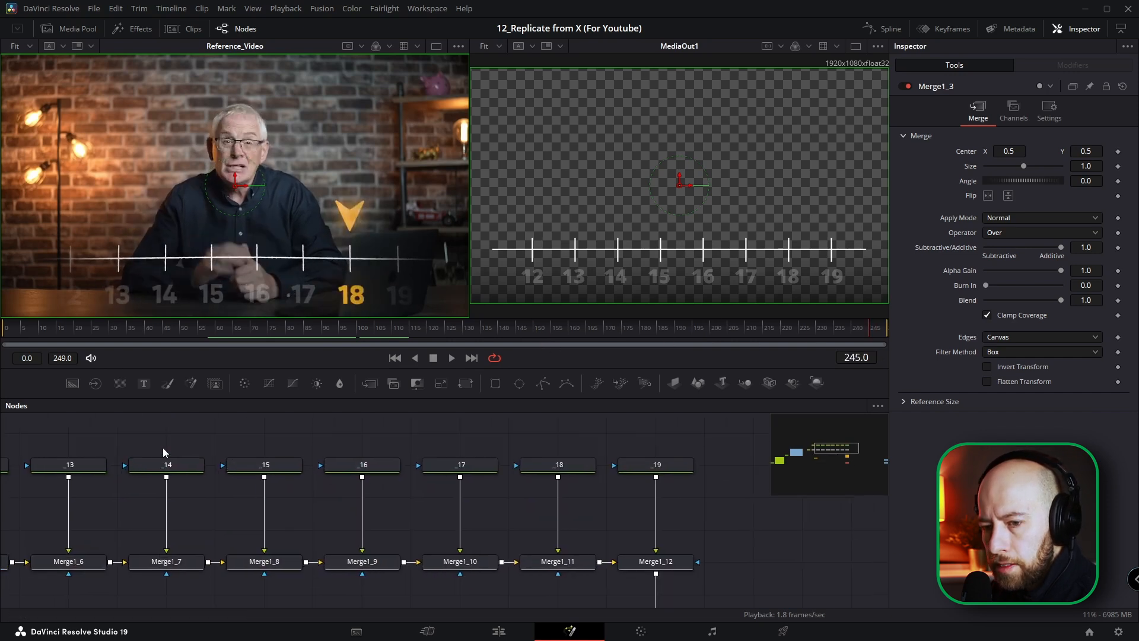
{"action": "scroll", "coordinate": [138, 446], "scroll_direction": "down", "scroll_amount": 1}
{"action": "left_click_drag", "start_coordinate": [89, 438], "coordinate": [442, 472]}
{"action": "left_click_drag", "start_coordinate": [654, 471], "coordinate": [501, 468]}
{"action": "scroll", "coordinate": [547, 458], "scroll_direction": "down", "scroll_amount": 3}
{"action": "left_click", "coordinate": [536, 453]}
{"action": "key", "text": "ctrl+v"}
Step: Arrange the pasted 13 to 18 text nodes as a separate row beyond the original number nodes
{"action": "left_click_drag", "start_coordinate": [592, 502], "coordinate": [609, 552]}
{"action": "left_click_drag", "start_coordinate": [608, 552], "coordinate": [818, 545]}
{"action": "left_click_drag", "start_coordinate": [620, 482], "coordinate": [653, 515]}
{"action": "left_click_drag", "start_coordinate": [733, 462], "coordinate": [563, 493]}
{"action": "left_click", "coordinate": [573, 484]}
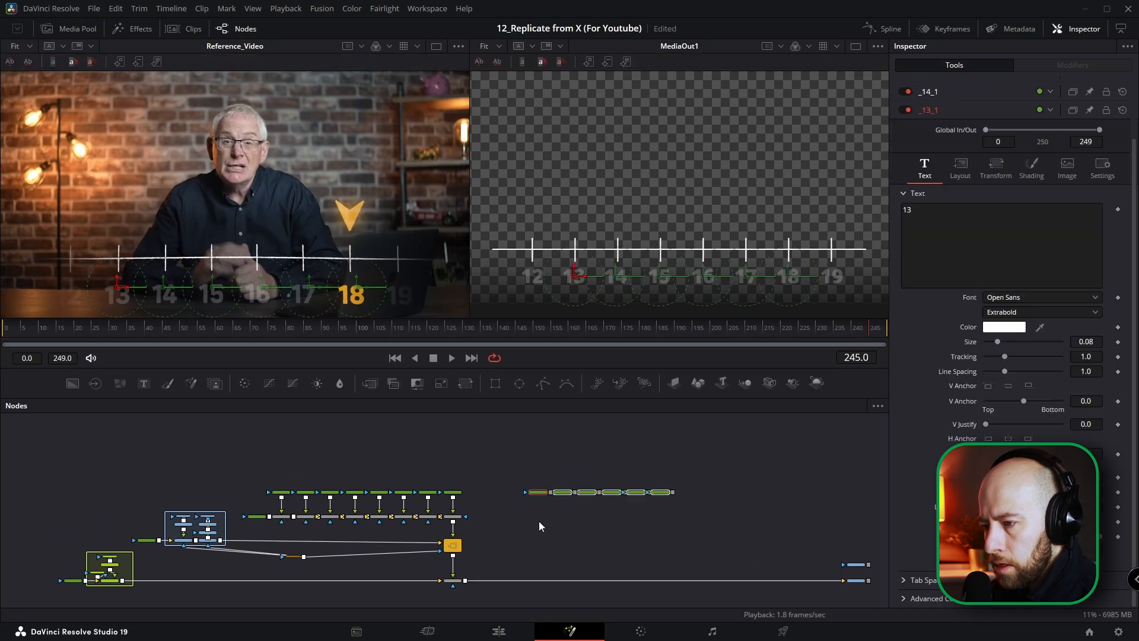
Step: Add an unconnected Background node below the start of the copied number row
{"action": "scroll", "coordinate": [534, 498], "scroll_direction": "down", "scroll_amount": 1}
{"action": "left_click_drag", "start_coordinate": [70, 392], "coordinate": [507, 496]}
{"action": "scroll", "coordinate": [516, 492], "scroll_direction": "up", "scroll_amount": 3}
Step: Color the copied 13 text with the orange sampled from the reference's highlighted 18, and copy its HTML code #ce9223
{"action": "left_click", "coordinate": [457, 497]}
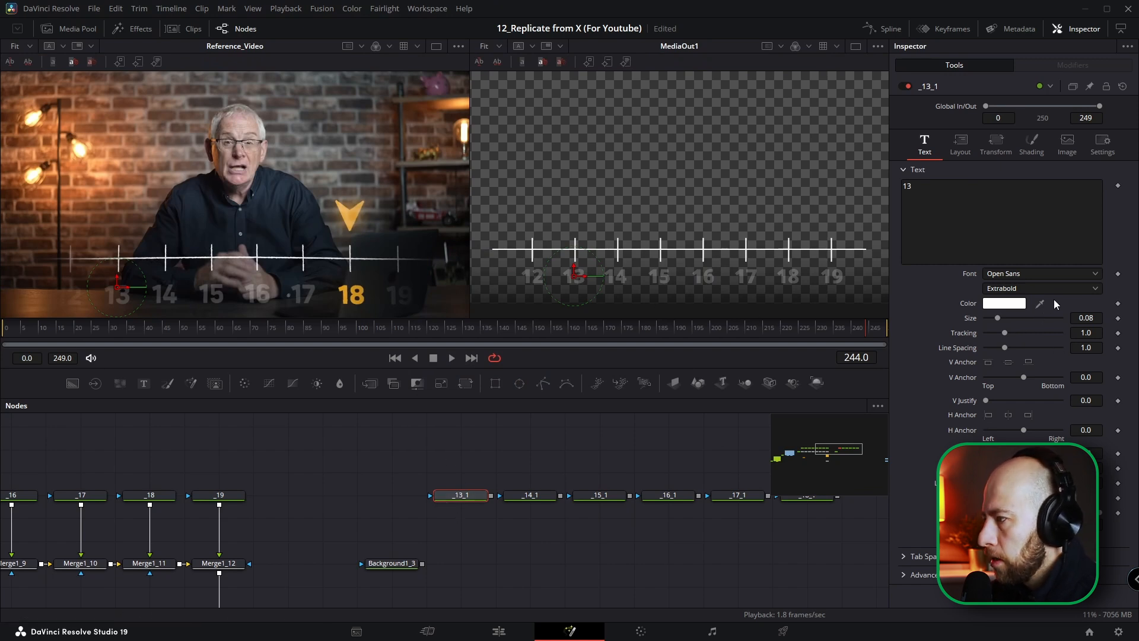
{"action": "left_click_drag", "start_coordinate": [1039, 302], "coordinate": [365, 296]}
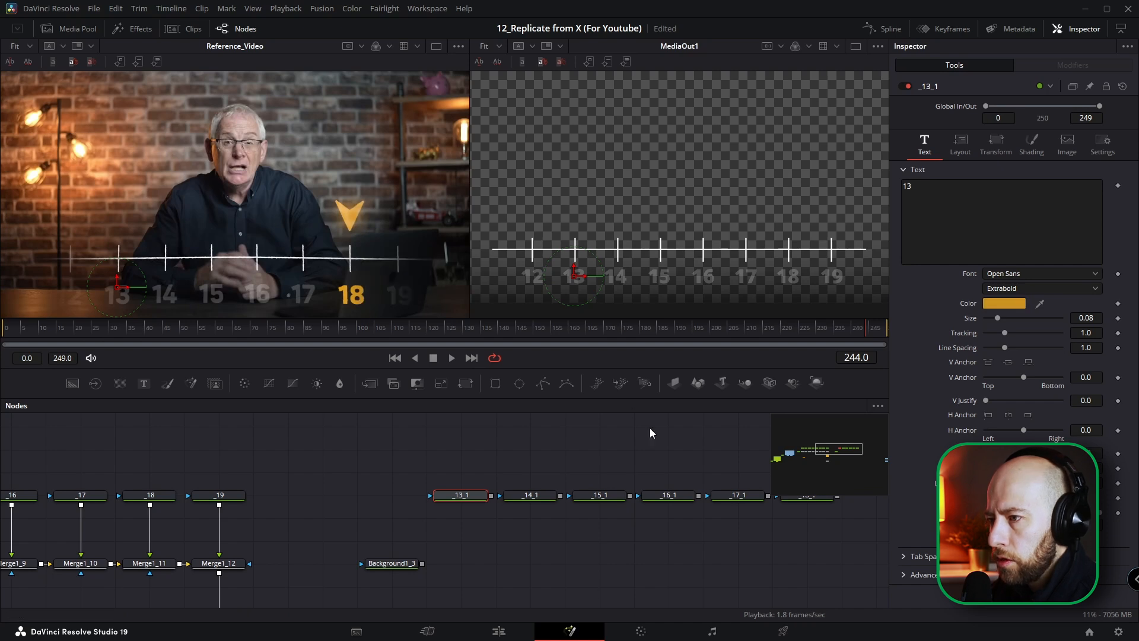
{"action": "scroll", "coordinate": [492, 500], "scroll_direction": "down", "scroll_amount": 2}
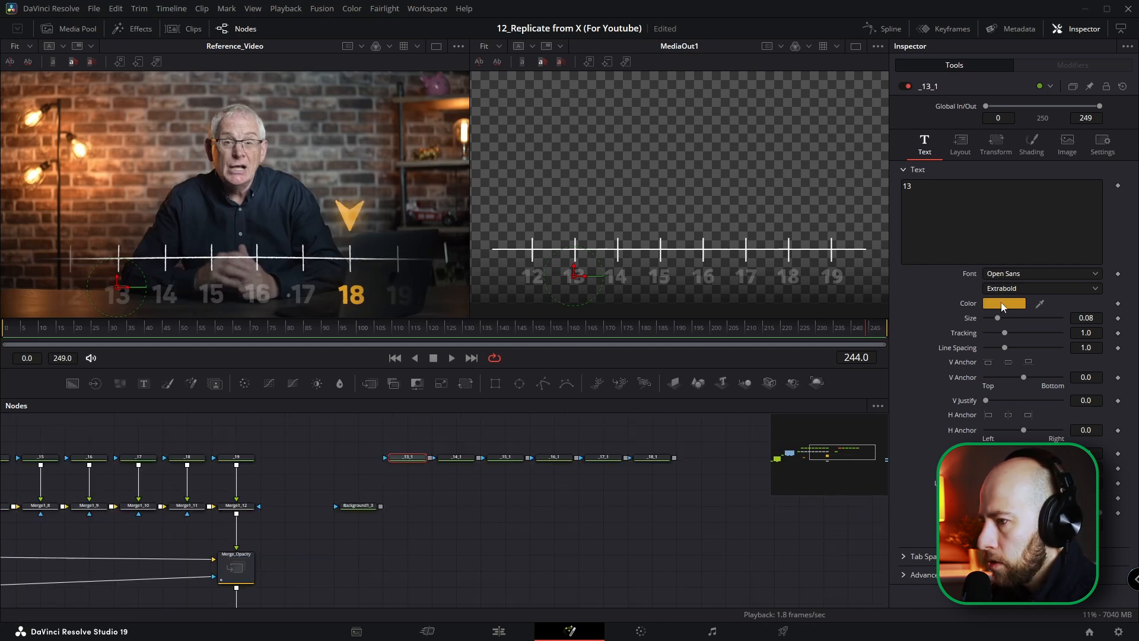
{"action": "left_click", "coordinate": [1002, 306]}
{"action": "double_click", "coordinate": [655, 404]}
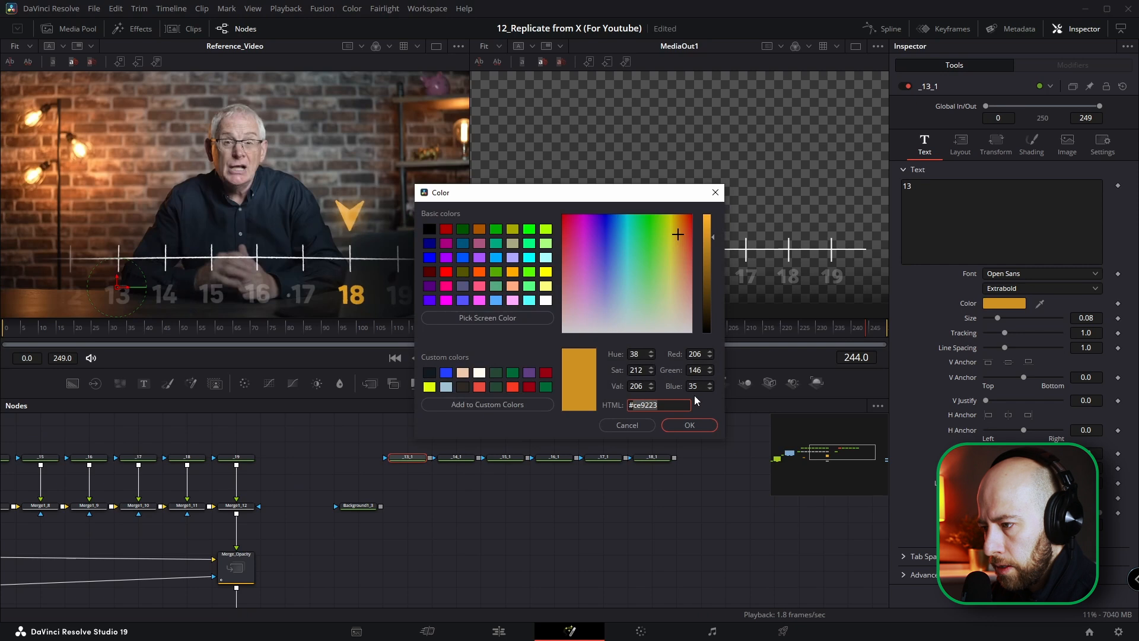
{"action": "left_click", "coordinate": [688, 425]}
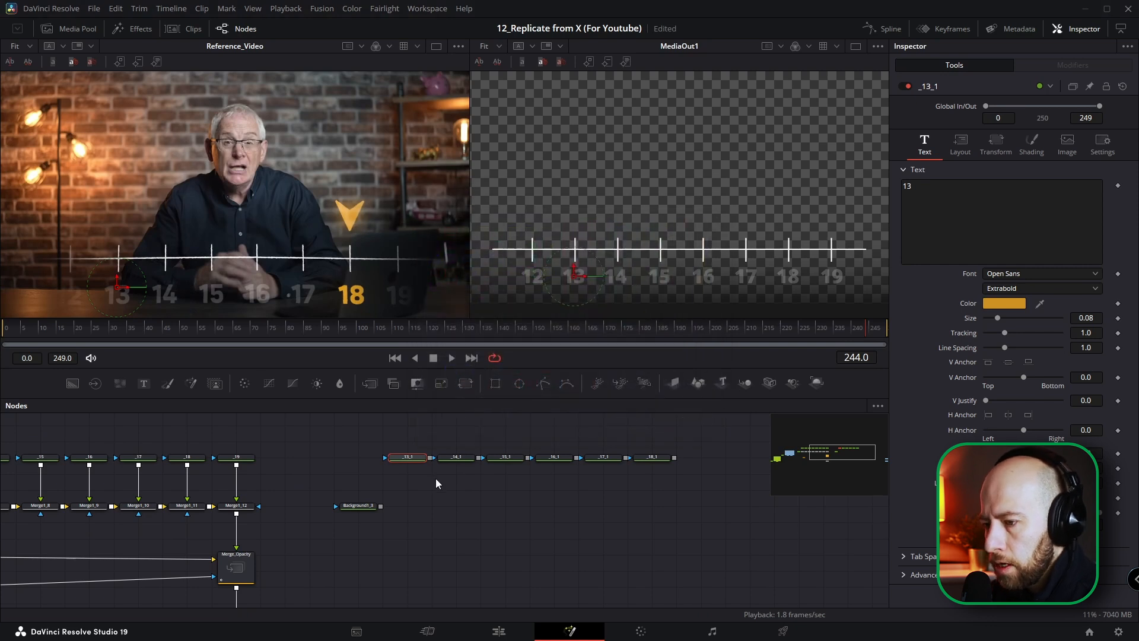
Step: Apply the copied orange #ce9223 as the text color of the copied 14, 15, 16, 17 and 18 nodes
{"action": "left_click", "coordinate": [460, 460]}
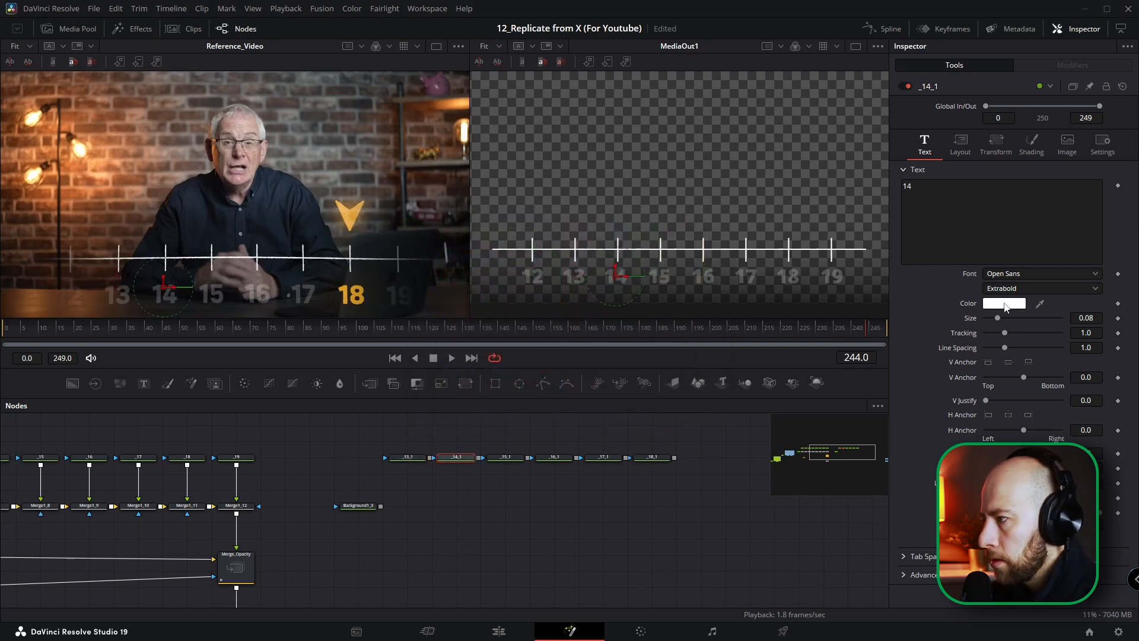
{"action": "left_click", "coordinate": [1006, 306]}
{"action": "double_click", "coordinate": [649, 405]}
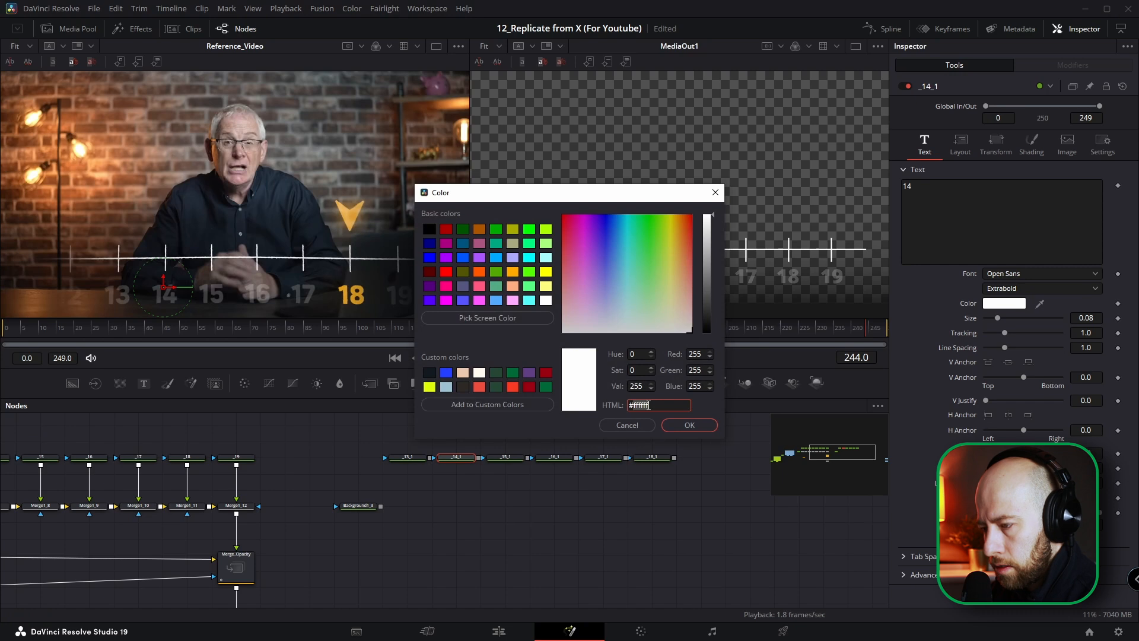
{"action": "key", "text": "ctrl+v"}
{"action": "key", "text": "Return"}
{"action": "left_click", "coordinate": [513, 460]}
{"action": "left_click", "coordinate": [1005, 304]}
{"action": "double_click", "coordinate": [646, 404]}
{"action": "key", "text": "ctrl+v"}
{"action": "key", "text": "Return"}
{"action": "left_click", "coordinate": [556, 461]}
{"action": "left_click", "coordinate": [1009, 305]}
{"action": "double_click", "coordinate": [646, 405]}
{"action": "key", "text": "ctrl+v"}
{"action": "key", "text": "Return"}
{"action": "left_click", "coordinate": [607, 459]}
{"action": "left_click", "coordinate": [1015, 305]}
{"action": "double_click", "coordinate": [646, 405]}
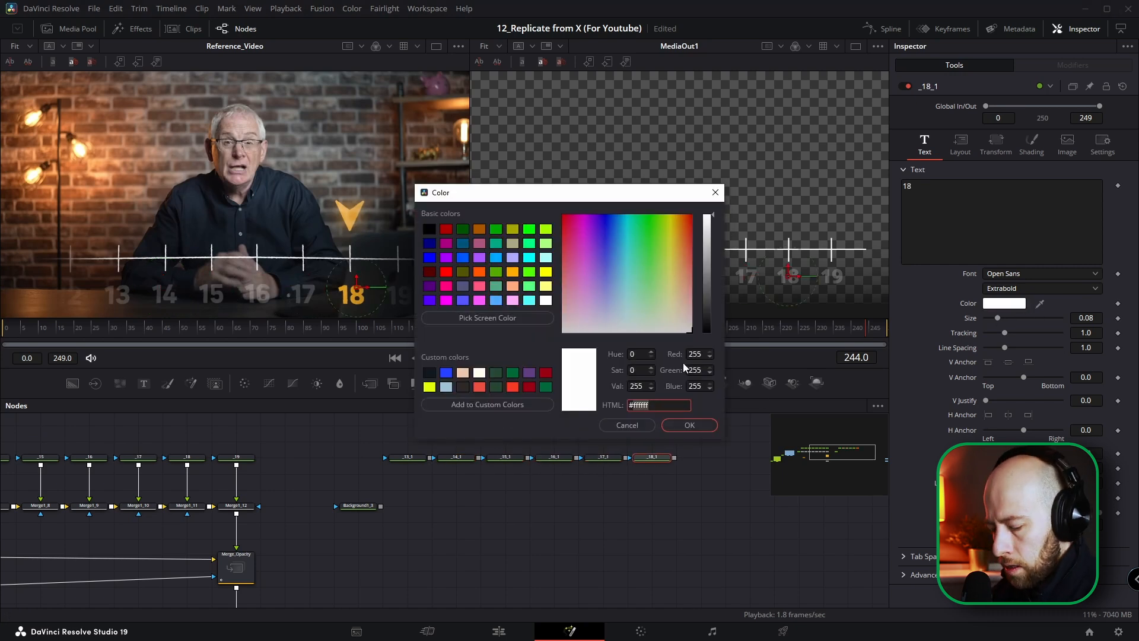
{"action": "key", "text": "ctrl+v"}
{"action": "key", "text": "Return"}
Step: Merge the orange 13 to 18 text nodes in a chain over their Background, and merge the result over the dimmed timeline
{"action": "left_click_drag", "start_coordinate": [429, 459], "coordinate": [380, 506]}
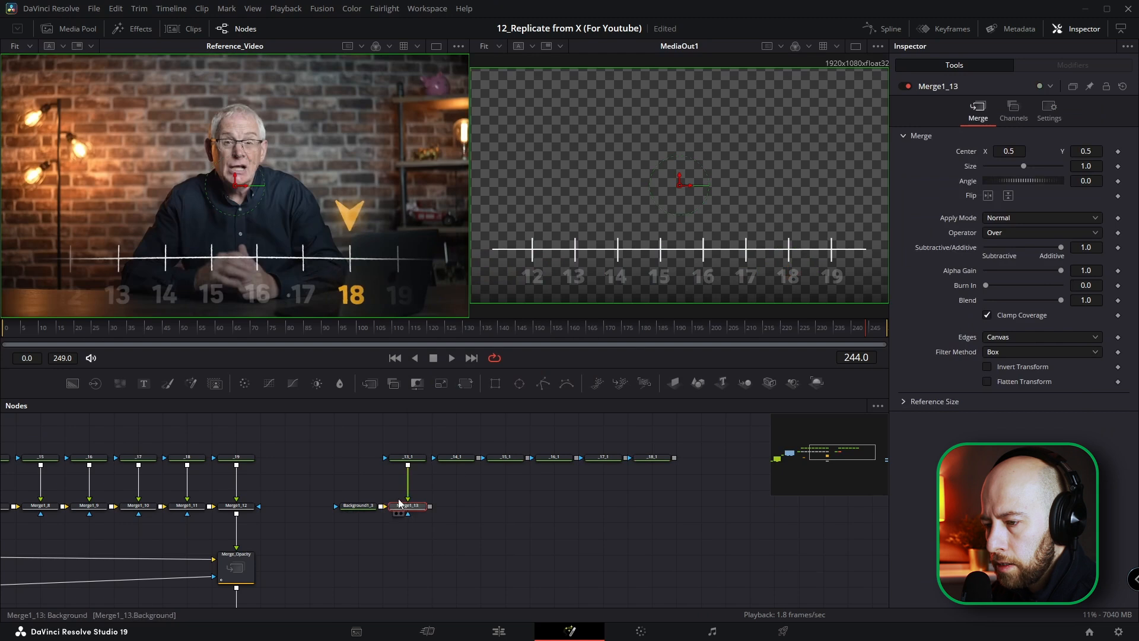
{"action": "left_click_drag", "start_coordinate": [480, 458], "coordinate": [431, 506]}
{"action": "left_click_drag", "start_coordinate": [529, 458], "coordinate": [479, 507]}
{"action": "left_click_drag", "start_coordinate": [577, 458], "coordinate": [528, 507]}
{"action": "left_click_drag", "start_coordinate": [625, 458], "coordinate": [577, 507]}
{"action": "left_click_drag", "start_coordinate": [670, 433], "coordinate": [230, 539]}
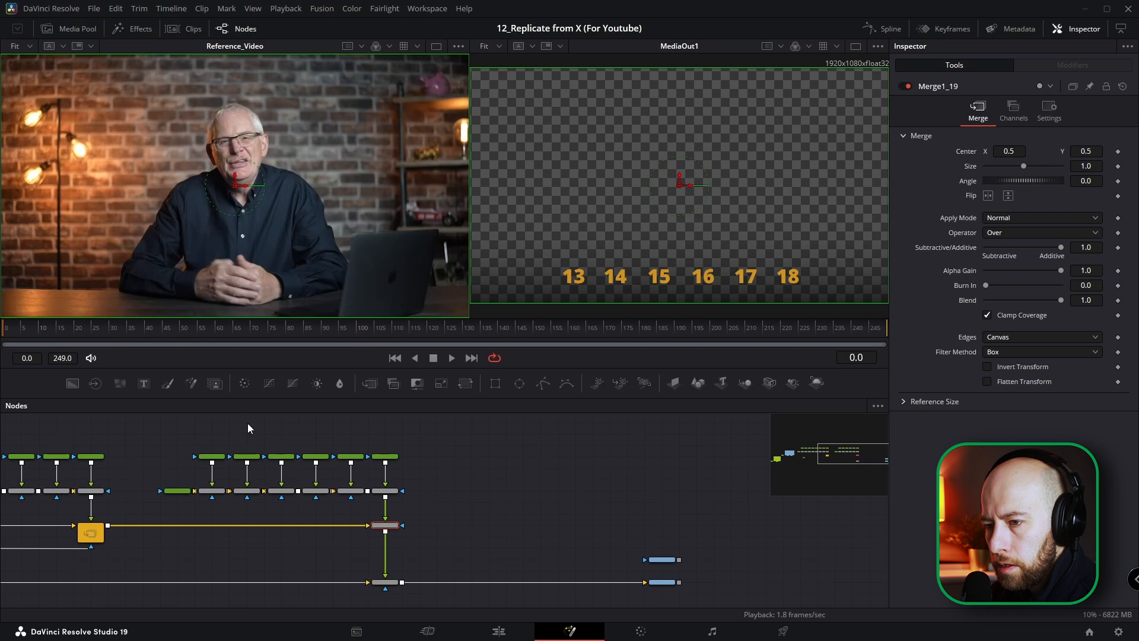
Step: Merge a new Text node over the timeline, set in the ESRI Arrowhead font with the text $
{"action": "left_click_drag", "start_coordinate": [144, 385], "coordinate": [385, 526]}
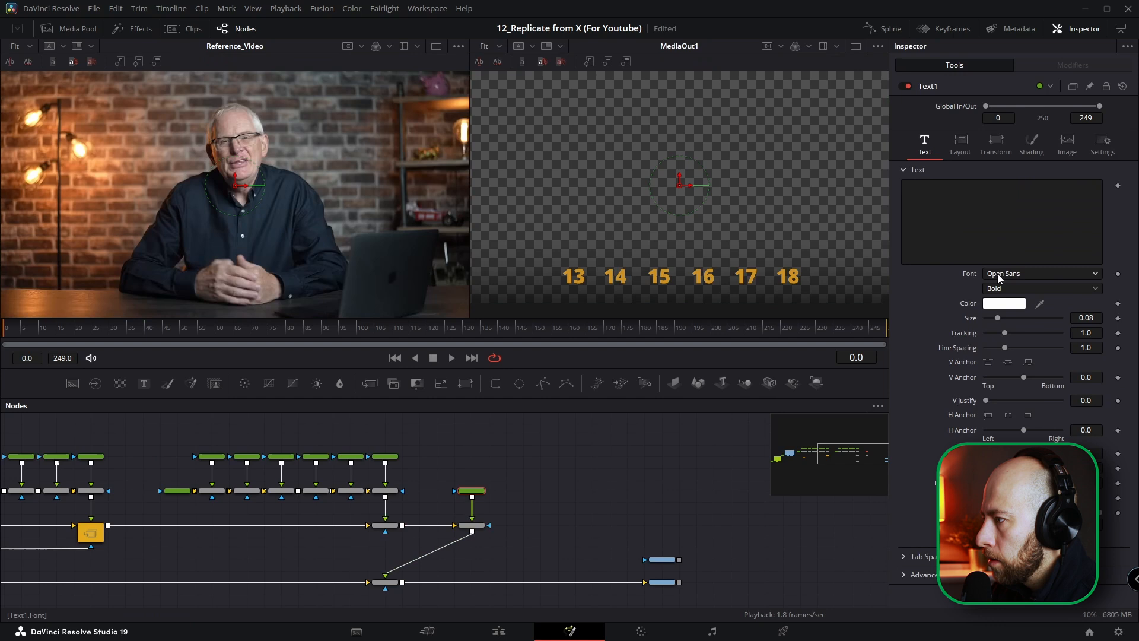
{"action": "left_click", "coordinate": [997, 273]}
{"action": "scroll", "coordinate": [998, 358], "scroll_direction": "up", "scroll_amount": 5}
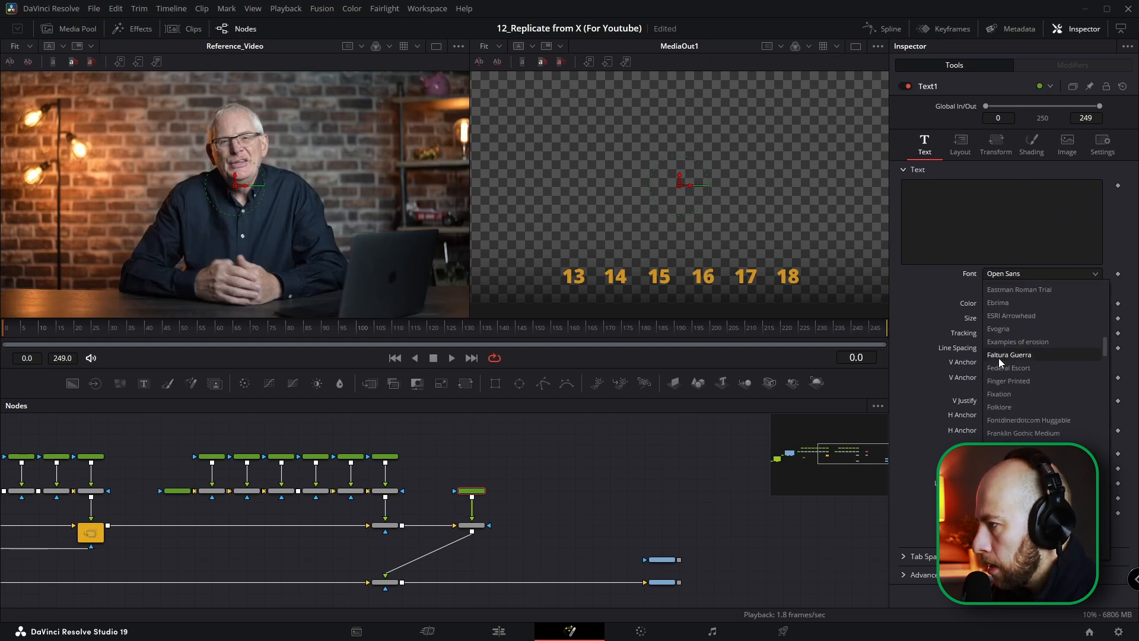
{"action": "left_click", "coordinate": [1002, 315]}
{"action": "left_click", "coordinate": [988, 222]}
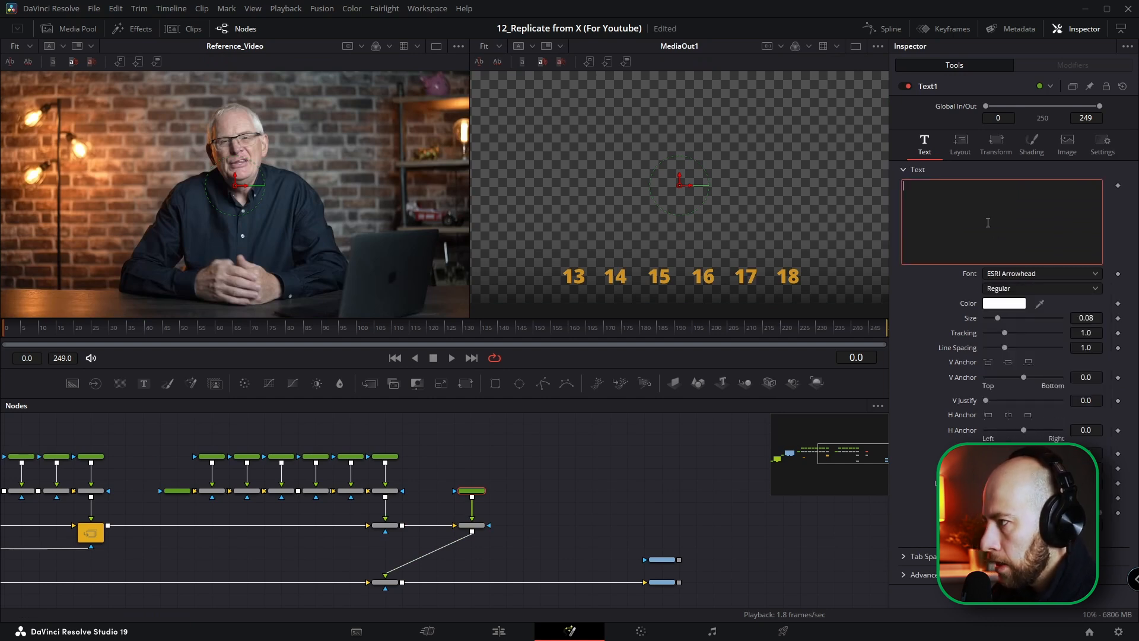
{"action": "type", "text": "$"}
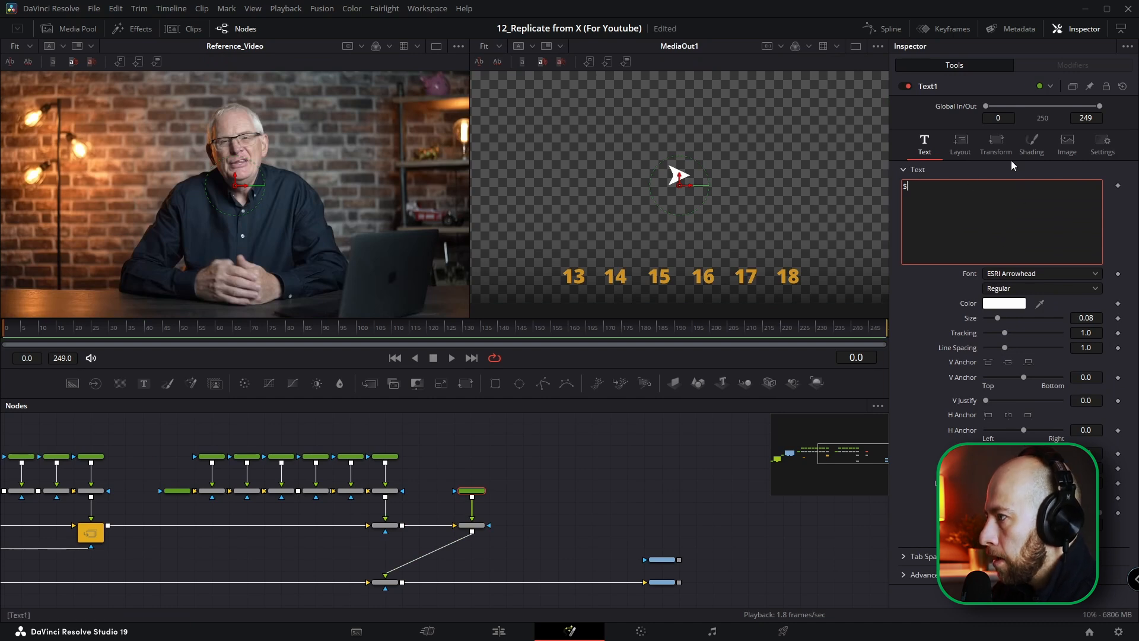
Step: Rotate the arrow character about its Z axis so it points straight down
{"action": "left_click", "coordinate": [997, 145]}
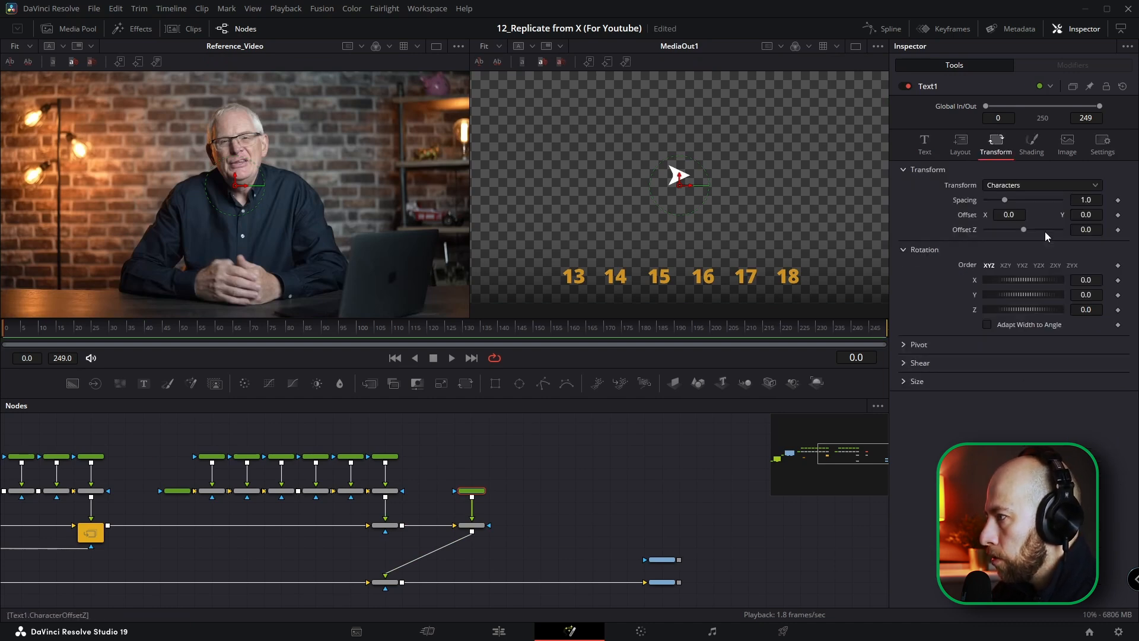
{"action": "left_click", "coordinate": [1093, 309]}
{"action": "type", "text": "-10"}
{"action": "key", "text": "Return"}
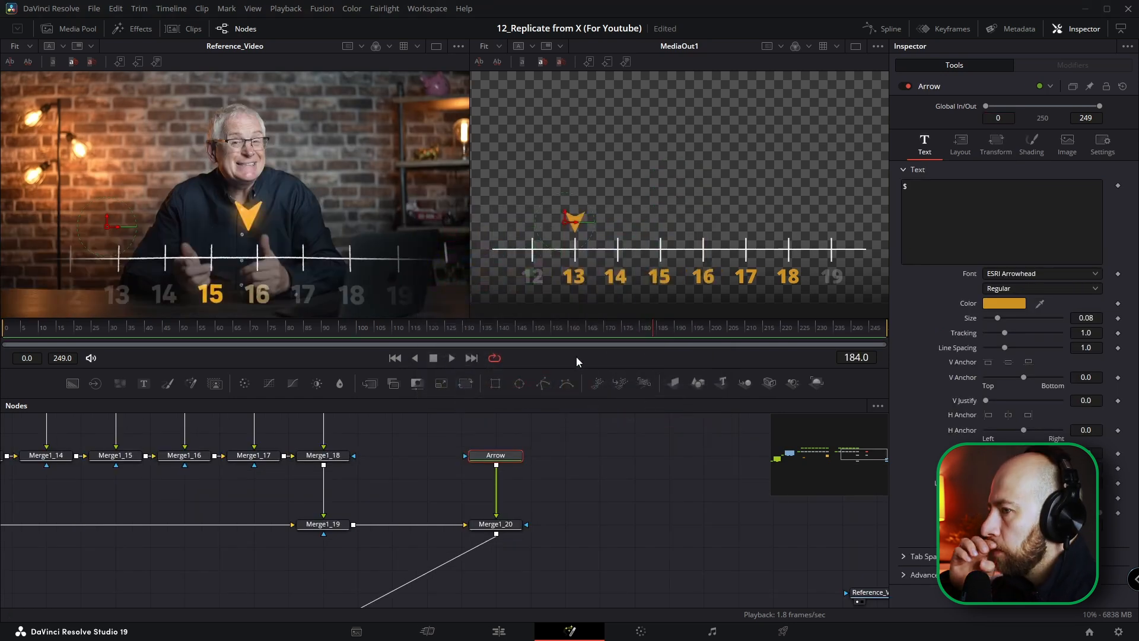
Step: Add a Glow after the merged orange numbers and set its blend to 0.291
{"action": "left_click_drag", "start_coordinate": [417, 474], "coordinate": [491, 519]}
{"action": "left_click", "coordinate": [410, 478]}
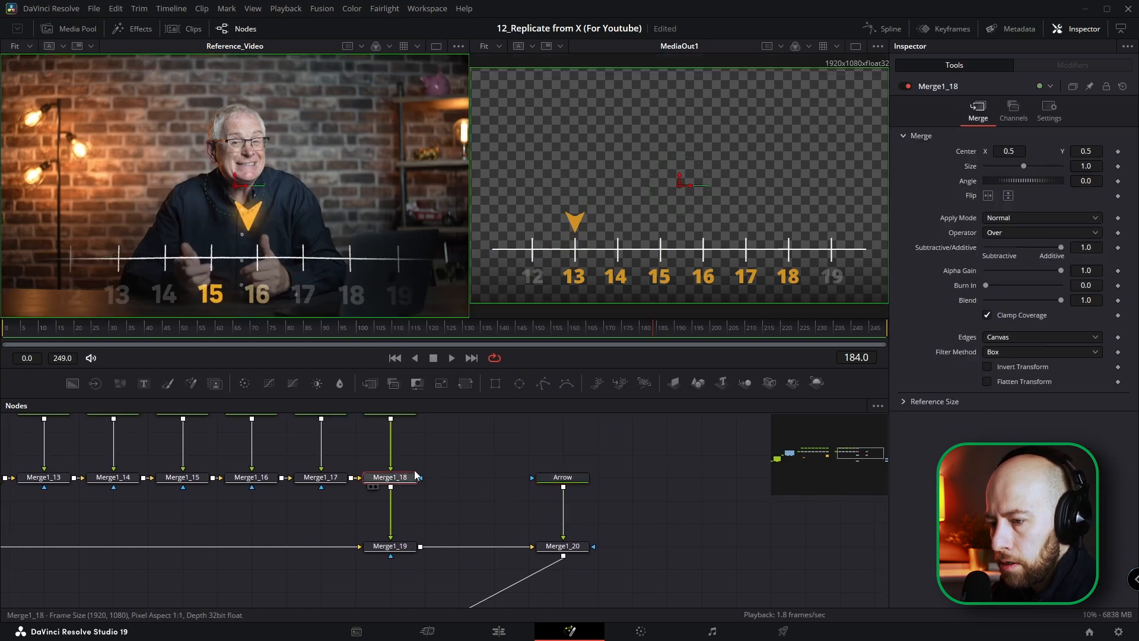
{"action": "key", "text": "shift+space"}
{"action": "type", "text": "glow"}
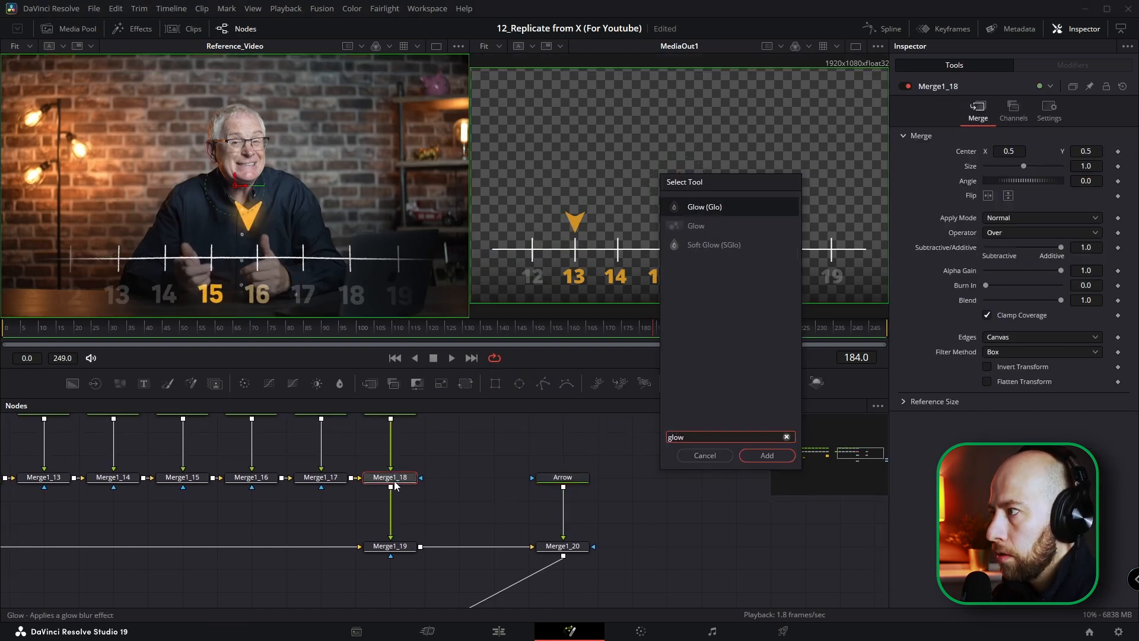
{"action": "key", "text": "Return"}
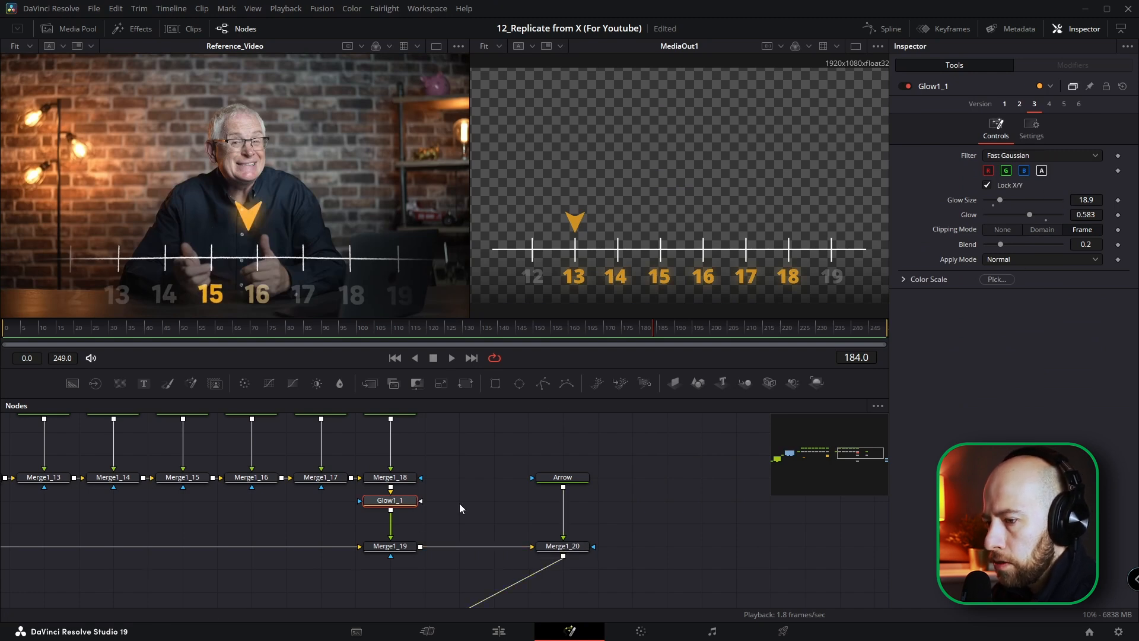
{"action": "left_click", "coordinate": [999, 244]}
{"action": "left_click_drag", "start_coordinate": [1002, 244], "coordinate": [1007, 244]}
Step: Copy the orange numbers' glow node and paste it directly after the Arrow node
{"action": "key", "text": "ctrl+c"}
{"action": "left_click", "coordinate": [571, 478]}
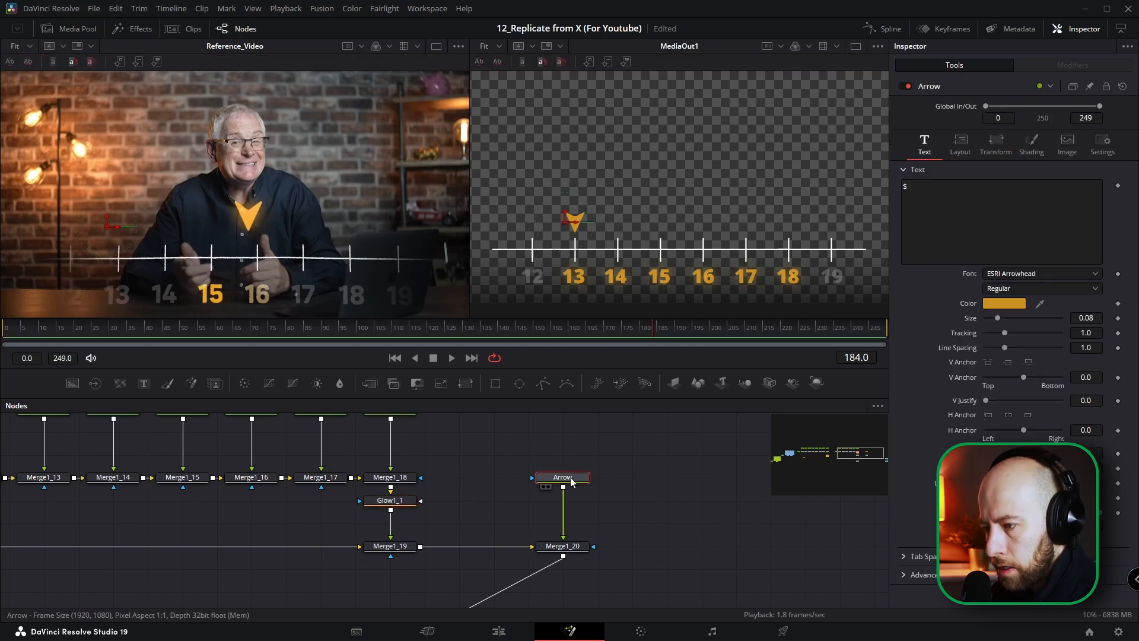
{"action": "key", "text": "ctrl+v"}
Step: Keyframe the arrow's shading opacity from 0 at frame 142 to 1.0 at frame 146
{"action": "left_click_drag", "start_coordinate": [537, 330], "coordinate": [507, 330]}
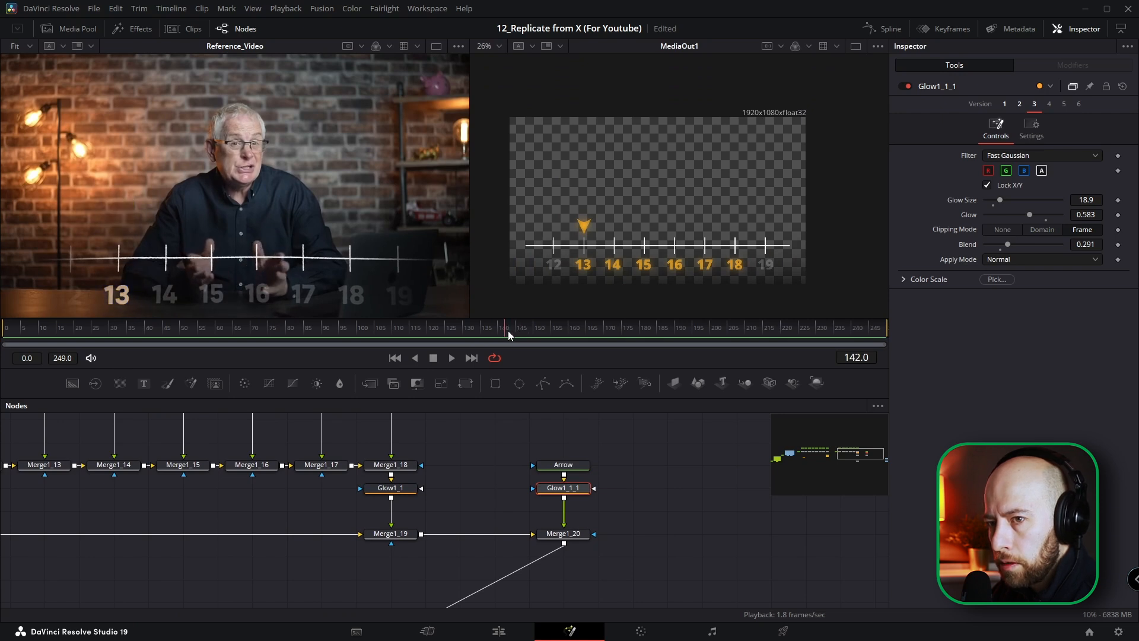
{"action": "left_click", "coordinate": [555, 465]}
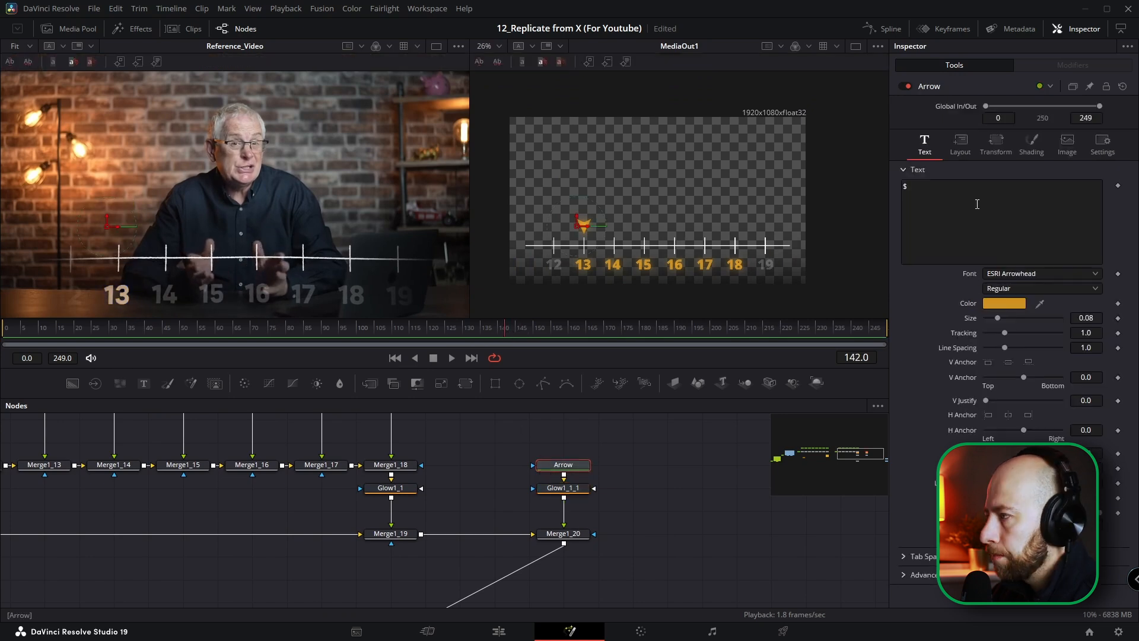
{"action": "left_click", "coordinate": [1032, 143]}
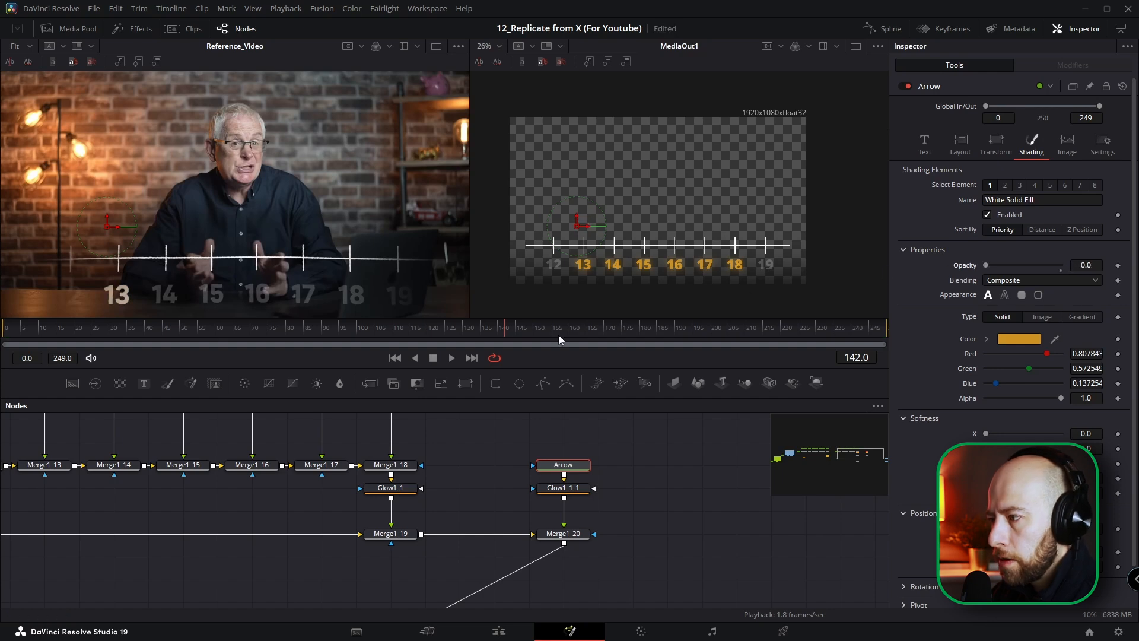
{"action": "left_click", "coordinate": [1118, 265]}
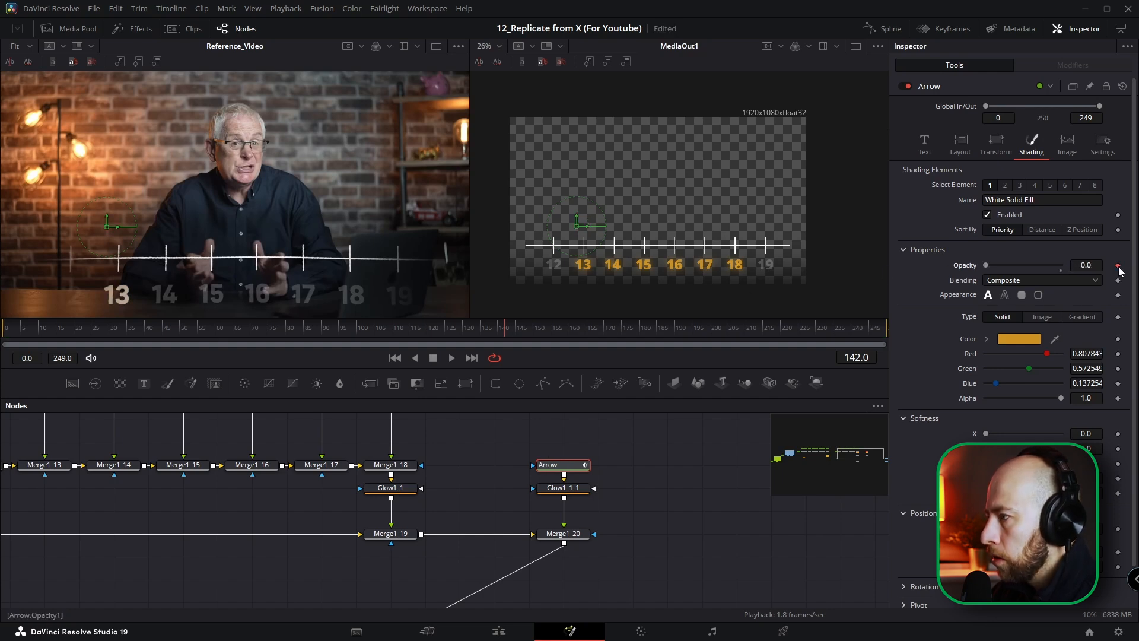
{"action": "key", "text": "Right"}
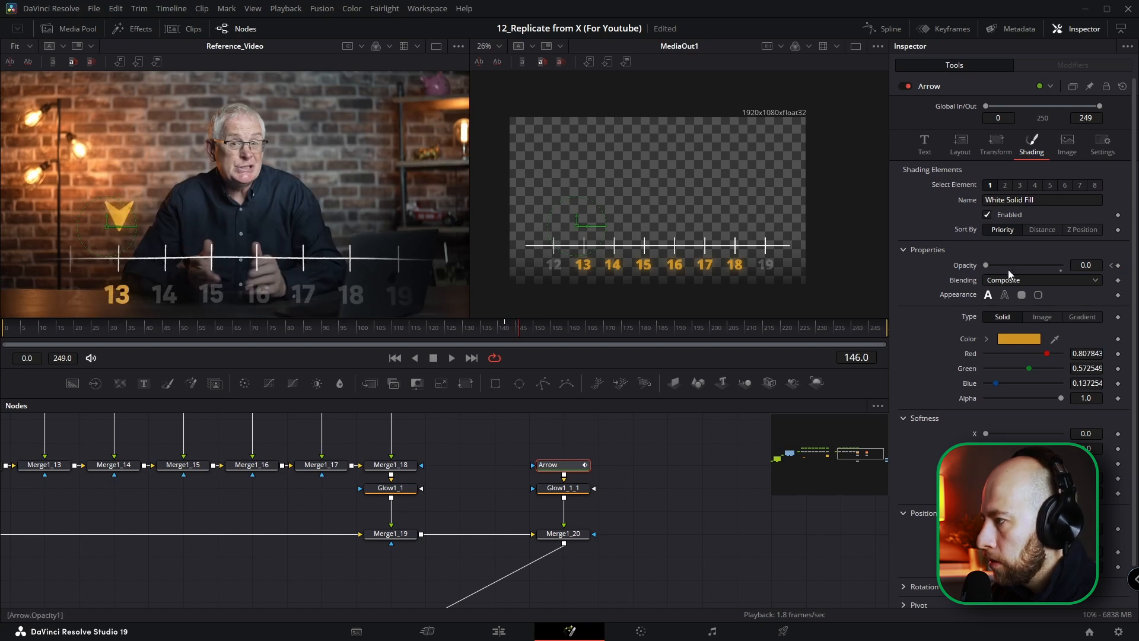
{"action": "left_click_drag", "start_coordinate": [998, 266], "coordinate": [1063, 266]}
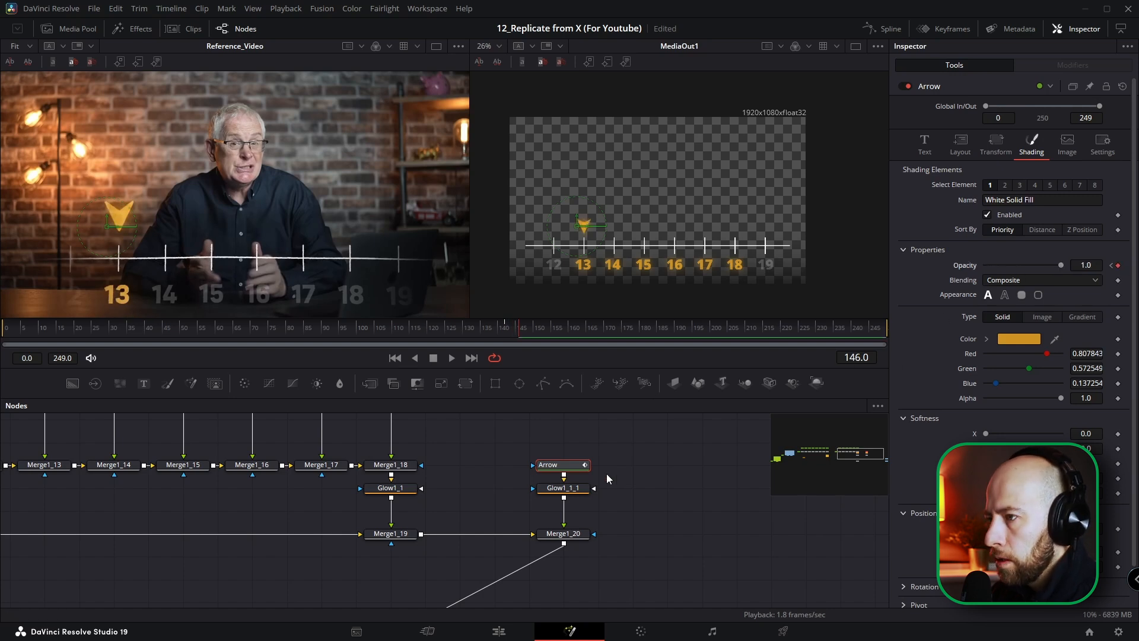
Step: Keyframe the arrow's center dropping from Y 0.359829 at frame 142 to Y 0.353829 at frame 146
{"action": "left_click", "coordinate": [961, 144]}
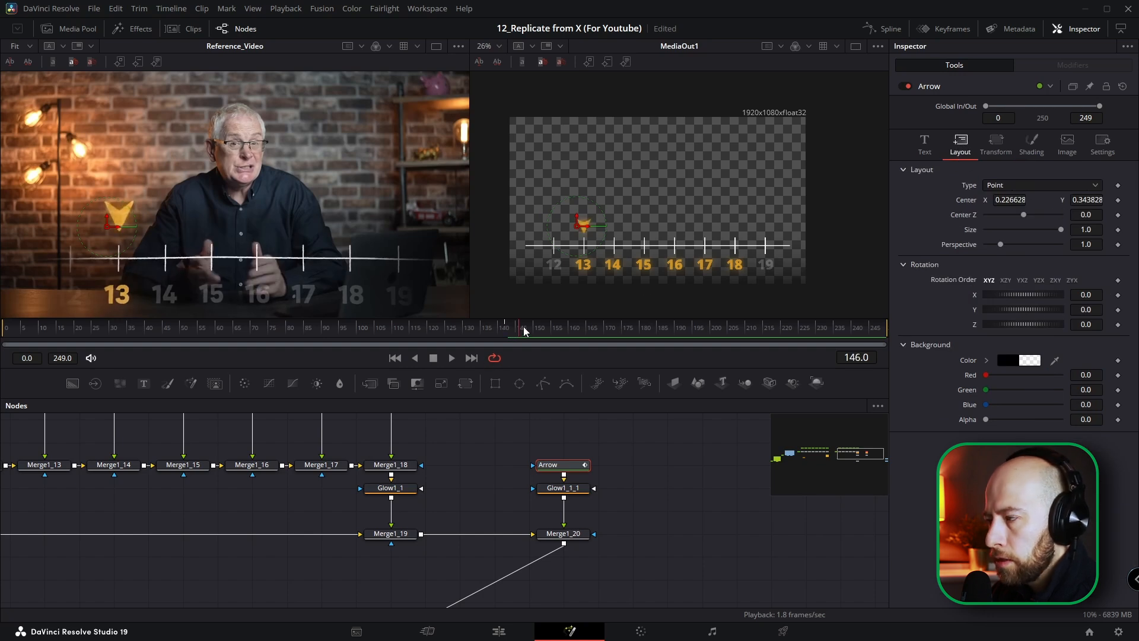
{"action": "left_click", "coordinate": [1117, 200]}
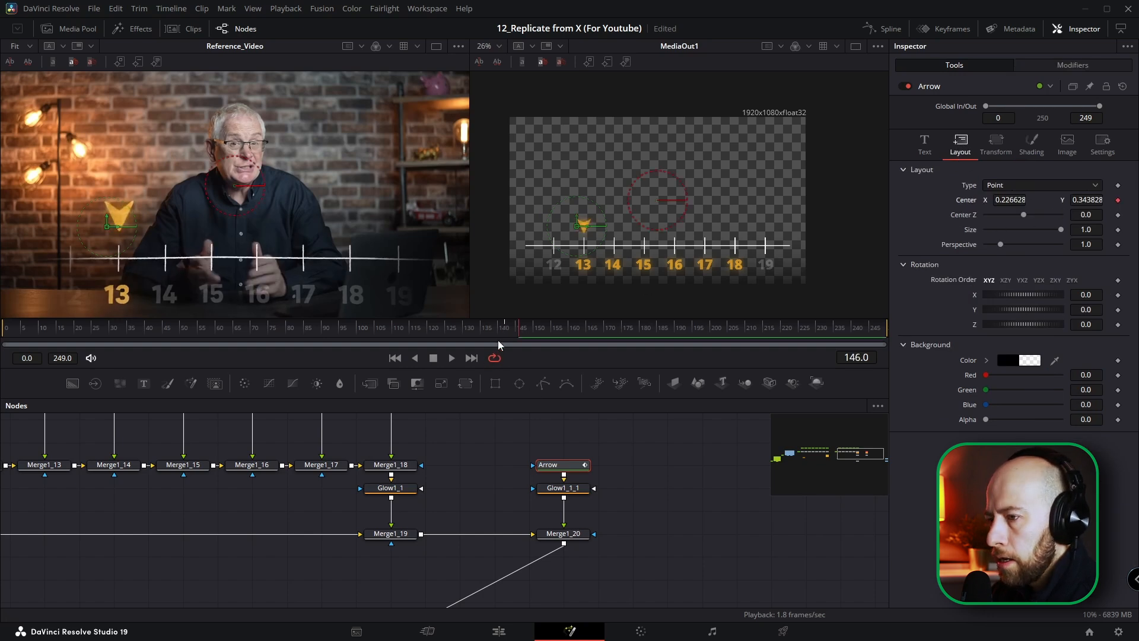
{"action": "left_click_drag", "start_coordinate": [516, 331], "coordinate": [508, 331]}
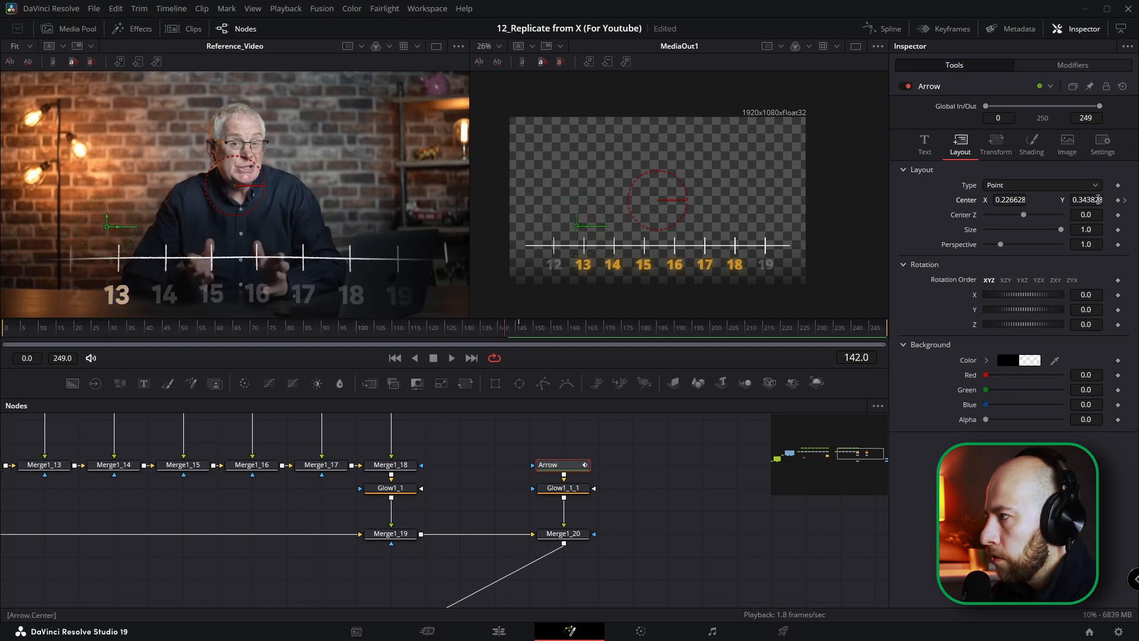
{"action": "left_click_drag", "start_coordinate": [1090, 204], "coordinate": [1099, 204]}
{"action": "left_click_drag", "start_coordinate": [518, 331], "coordinate": [508, 332]}
Step: Flatten the arrow's animation keyframes in the Spline editor to ease its appearance
{"action": "left_click", "coordinate": [889, 28]}
{"action": "left_click", "coordinate": [833, 407]}
{"action": "left_click", "coordinate": [507, 596]}
{"action": "key", "text": "f"}
{"action": "left_click_drag", "start_coordinate": [752, 421], "coordinate": [773, 421]}
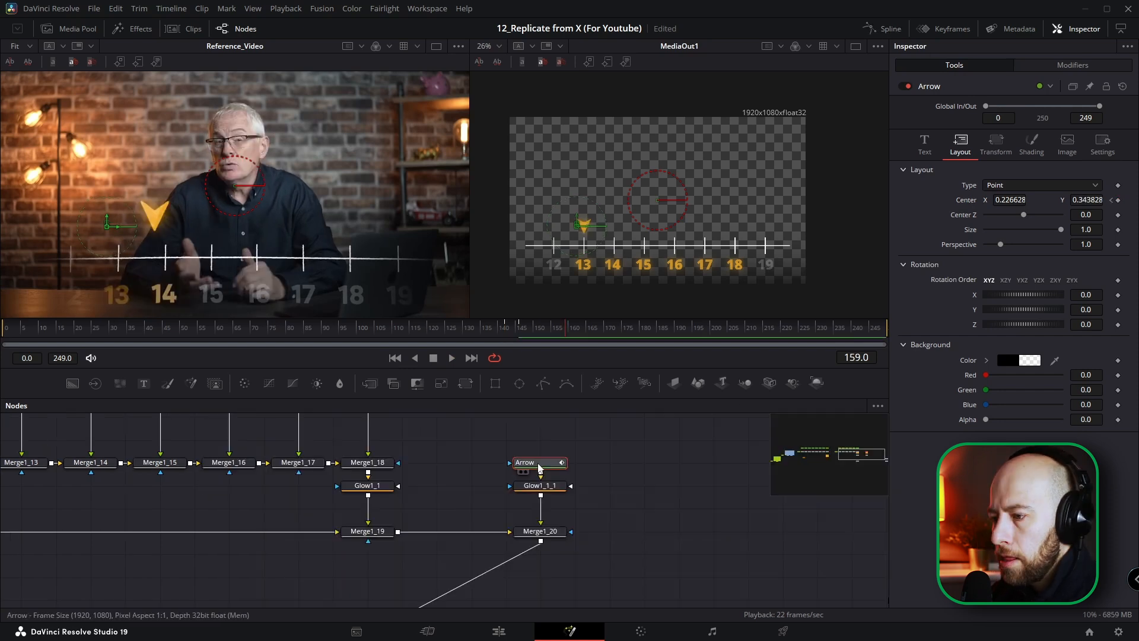
{"action": "left_click", "coordinate": [540, 465]}
Step: Keyframe the arrow's move to number 14 by setting its center X to 0.328629 at frame 160
{"action": "left_click_drag", "start_coordinate": [505, 326], "coordinate": [521, 326]}
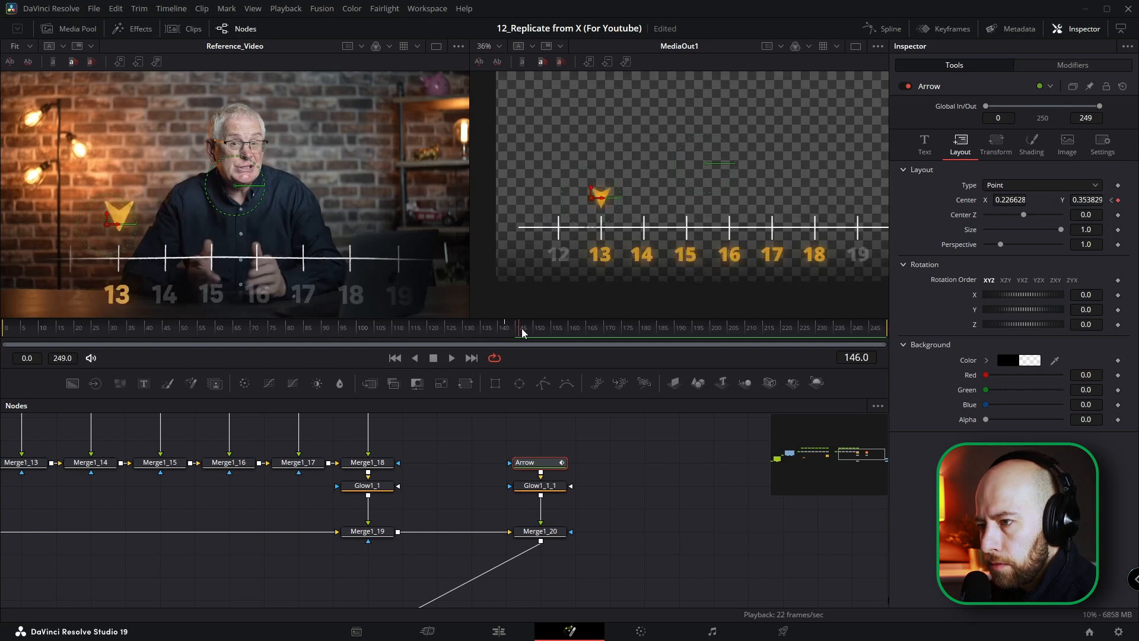
{"action": "left_click_drag", "start_coordinate": [523, 332], "coordinate": [587, 341]}
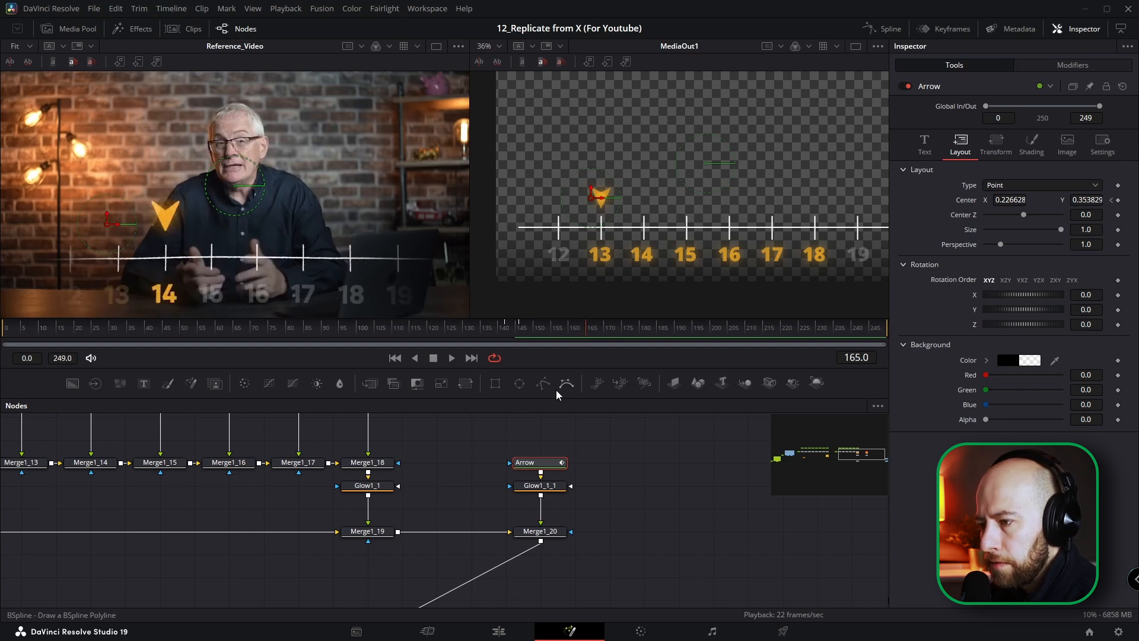
{"action": "left_click", "coordinate": [521, 329]}
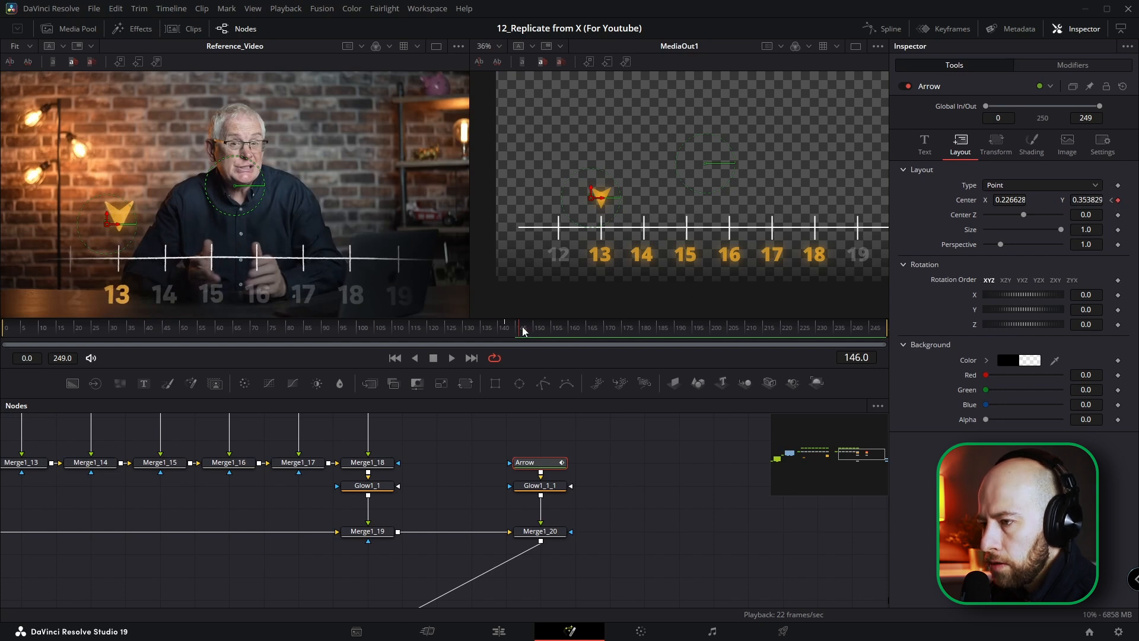
{"action": "left_click_drag", "start_coordinate": [521, 329], "coordinate": [567, 330]}
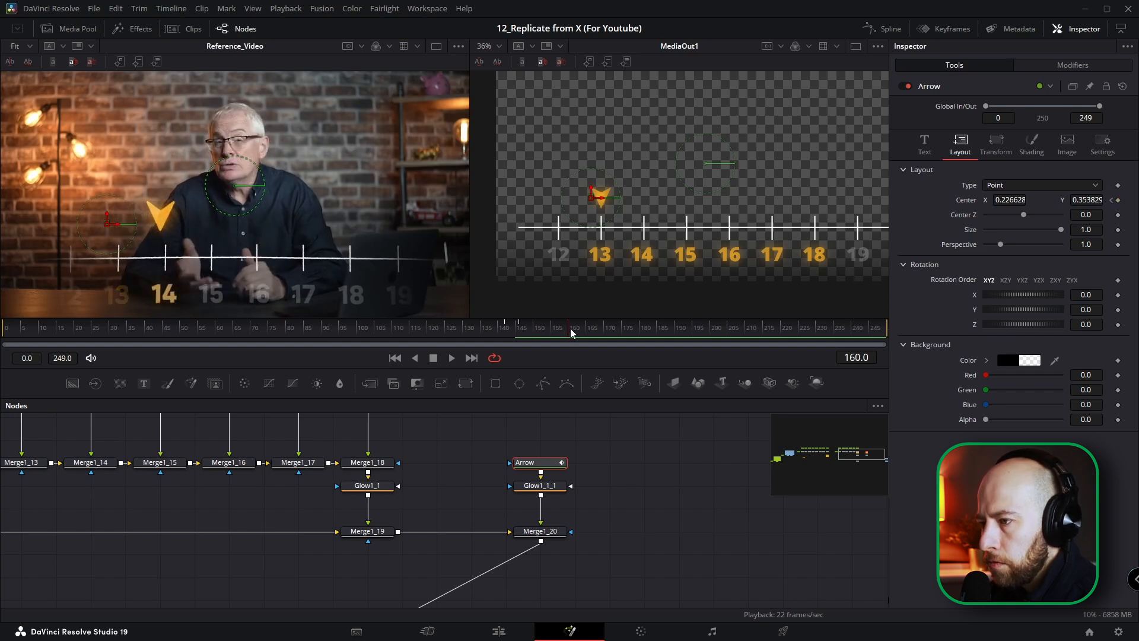
{"action": "left_click_drag", "start_coordinate": [1008, 203], "coordinate": [1068, 202]}
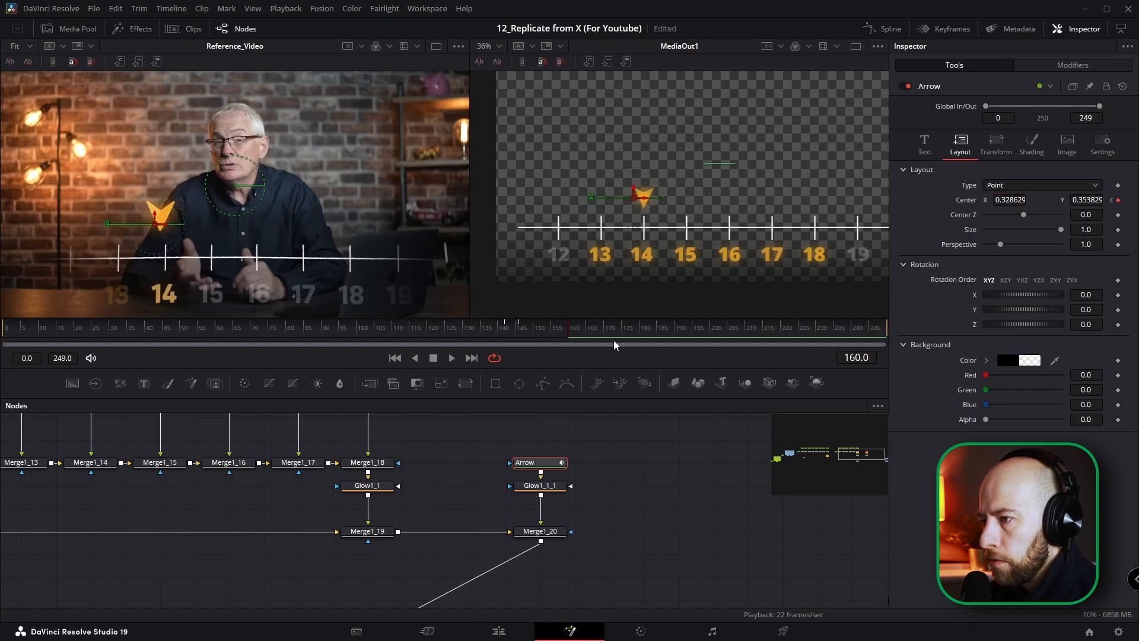
Step: Add a center keyframe at frame 165 to hold the arrow above number 14
{"action": "left_click", "coordinate": [586, 330]}
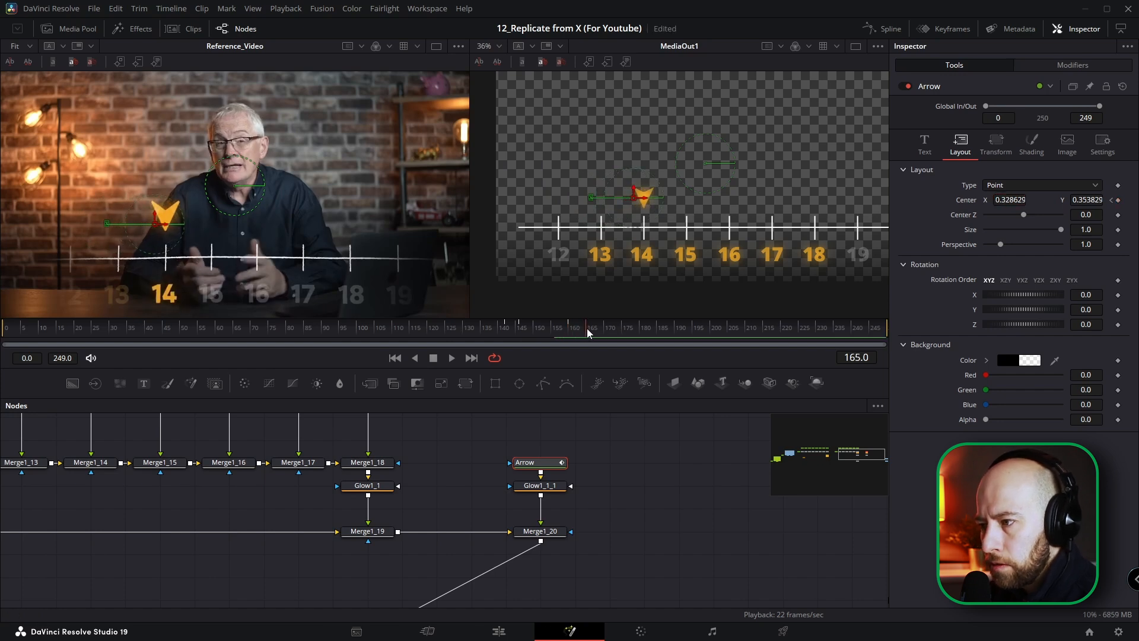
{"action": "left_click", "coordinate": [1118, 201]}
{"action": "right_click", "coordinate": [1117, 218]}
{"action": "left_click_drag", "start_coordinate": [584, 330], "coordinate": [586, 329]}
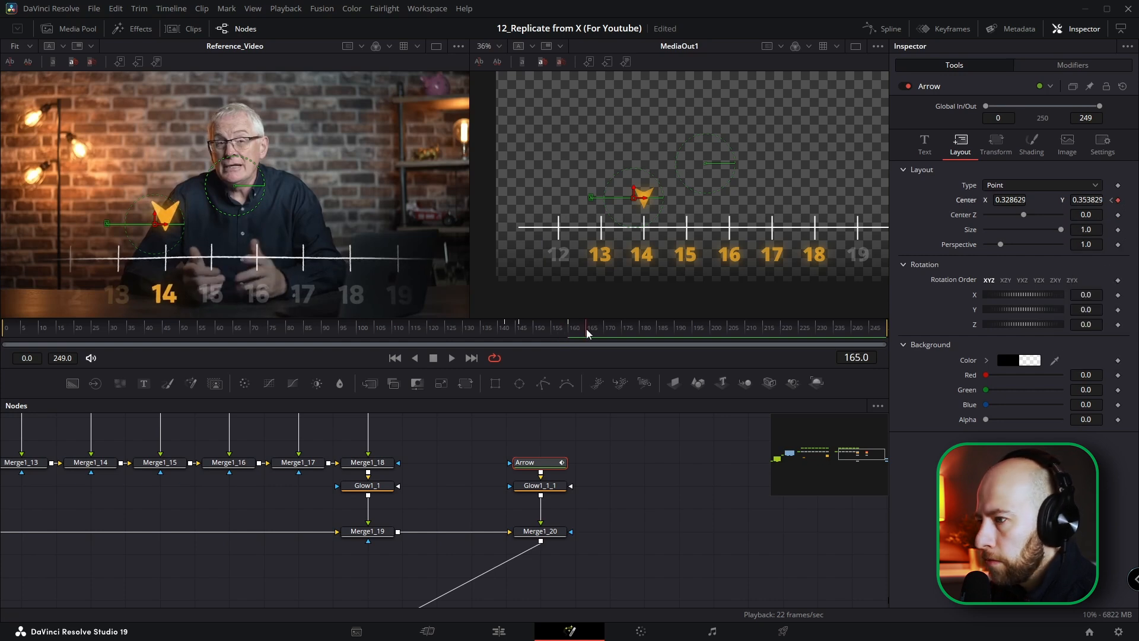
Step: Keyframe the arrow's center over numbers 15 to 18 in time with the reference, with X 0.634629 above 17 at frame 219
{"action": "left_click_drag", "start_coordinate": [588, 328], "coordinate": [614, 328]}
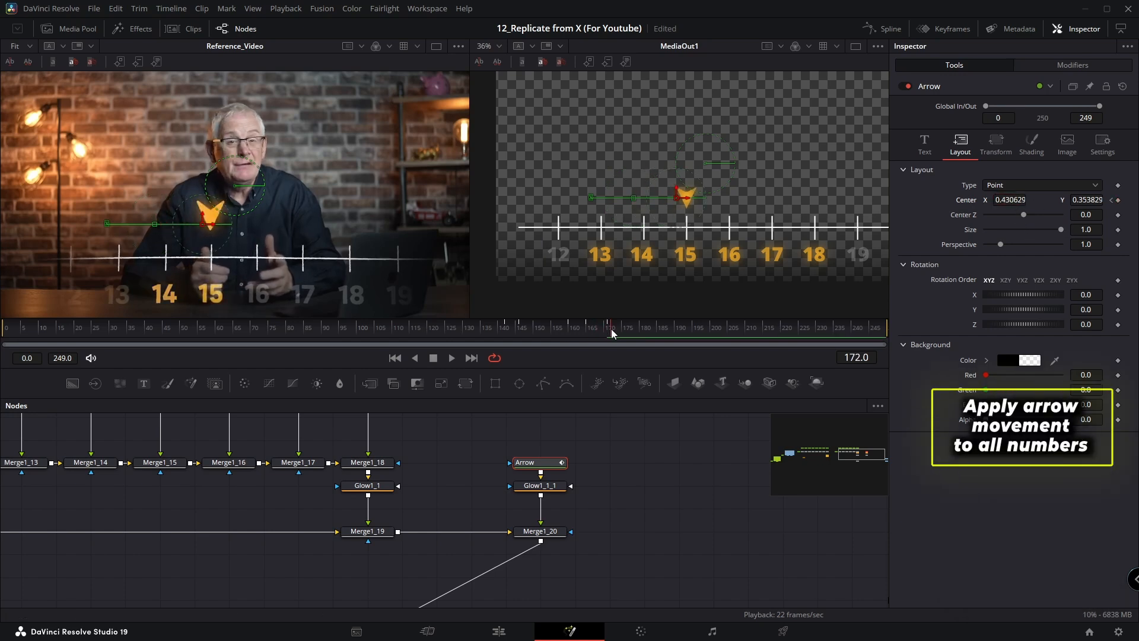
{"action": "left_click_drag", "start_coordinate": [613, 333], "coordinate": [778, 336]}
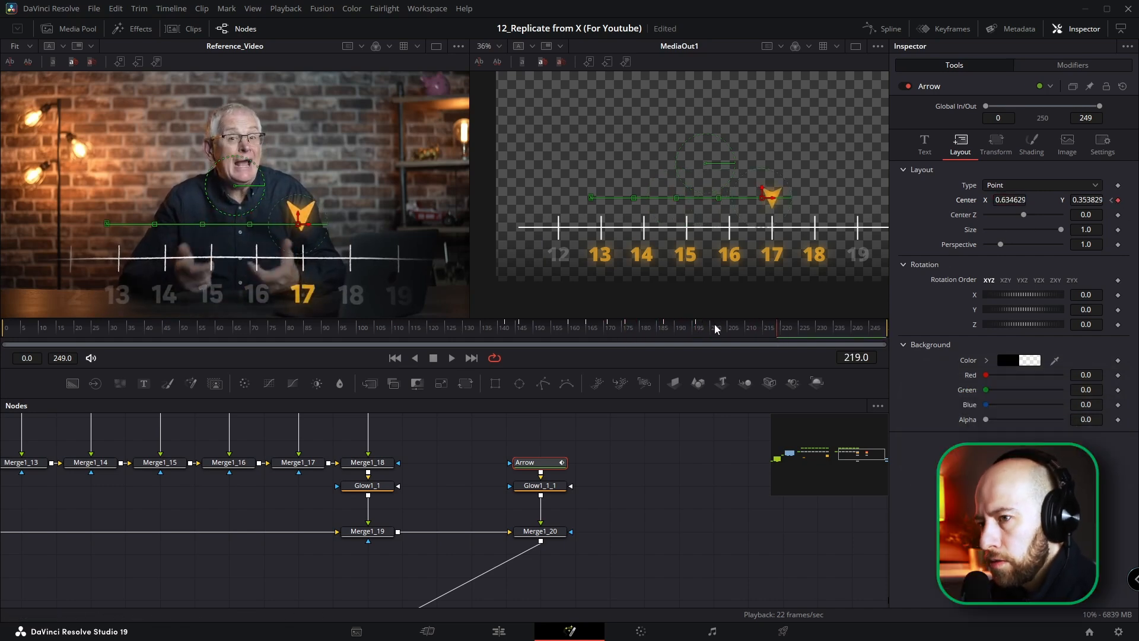
{"action": "scroll", "coordinate": [515, 508], "scroll_direction": "down", "scroll_amount": 2}
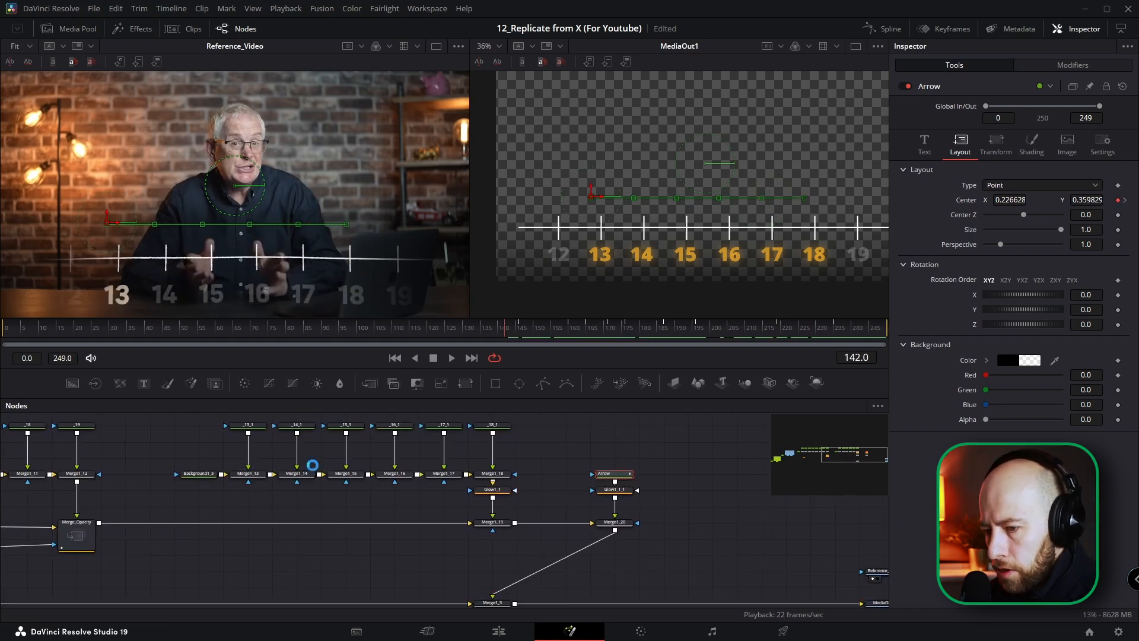
{"action": "mouse_move", "coordinate": [512, 327]}
{"action": "left_mouse_down"}
{"action": "mouse_move", "coordinate": [527, 333]}
{"action": "mouse_move", "coordinate": [506, 329]}
{"action": "left_mouse_up"}
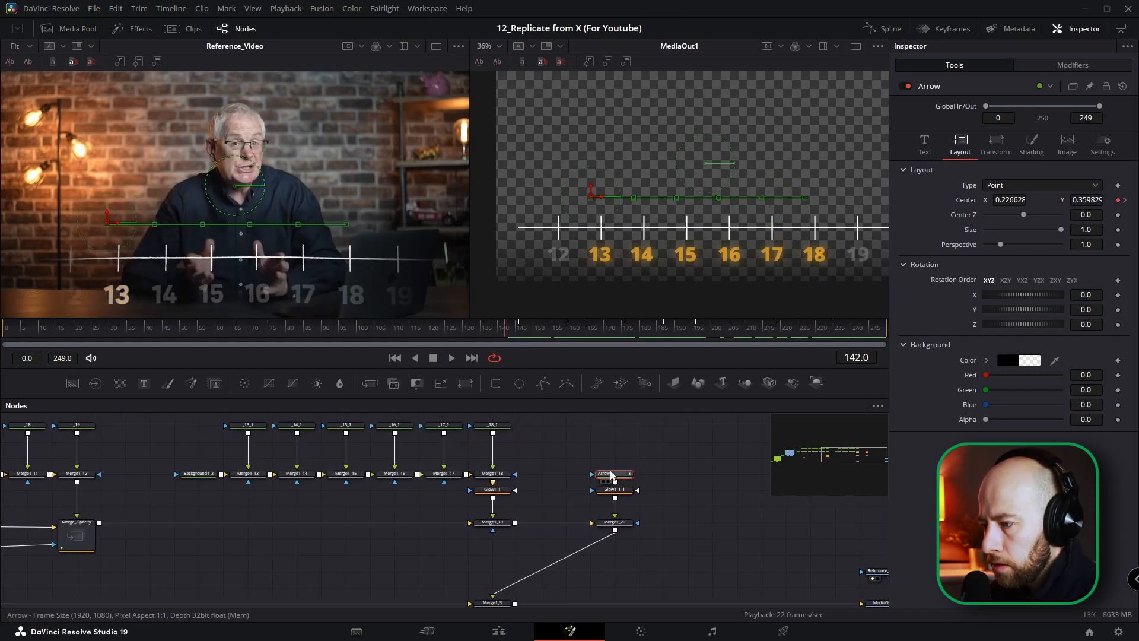
Step: Move the Arrow node below Merge1_14 and keep its settings pinned in the Inspector together with those of Merge1_13
{"action": "left_click_drag", "start_coordinate": [619, 476], "coordinate": [344, 548]}
{"action": "scroll", "coordinate": [344, 548], "scroll_direction": "up", "scroll_amount": 2}
{"action": "left_click", "coordinate": [344, 548]}
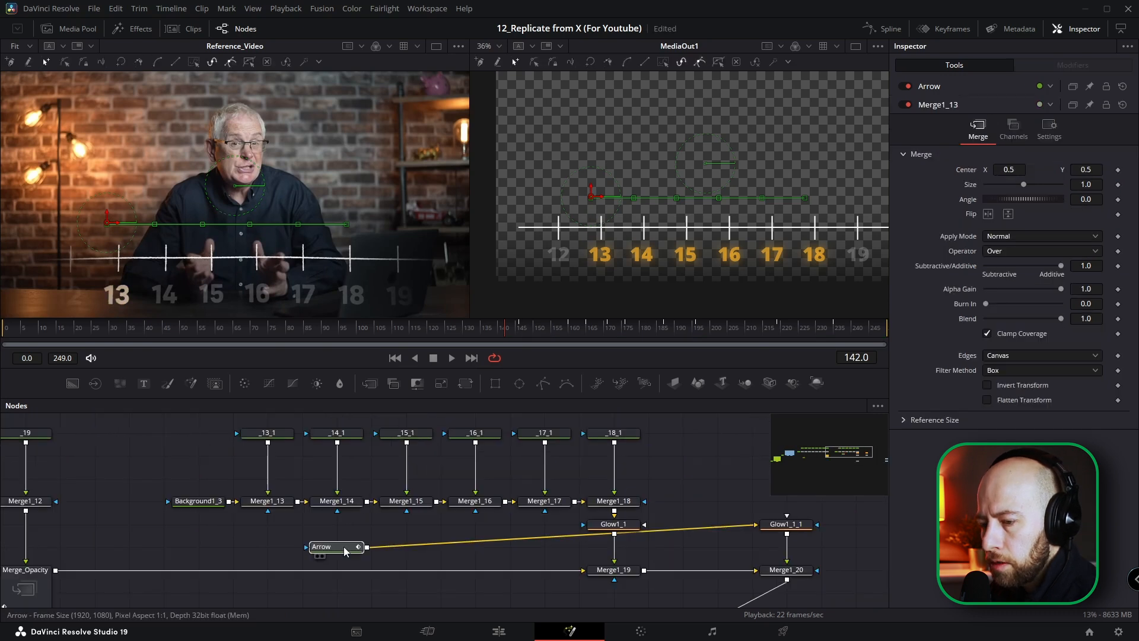
{"action": "left_click", "coordinate": [345, 548]}
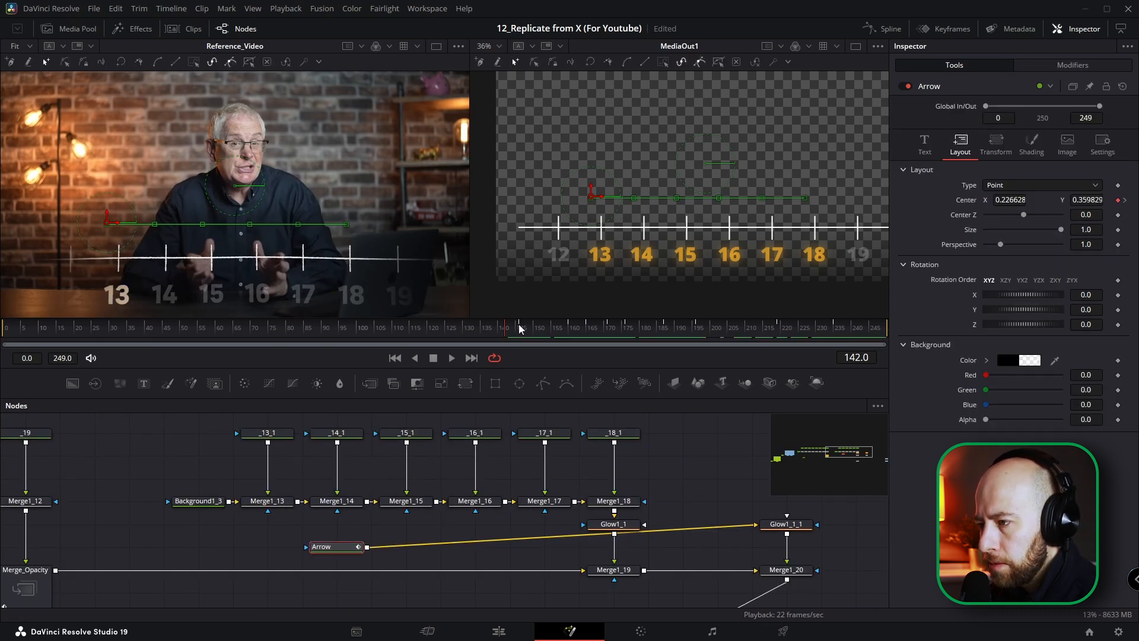
{"action": "left_click", "coordinate": [269, 503]}
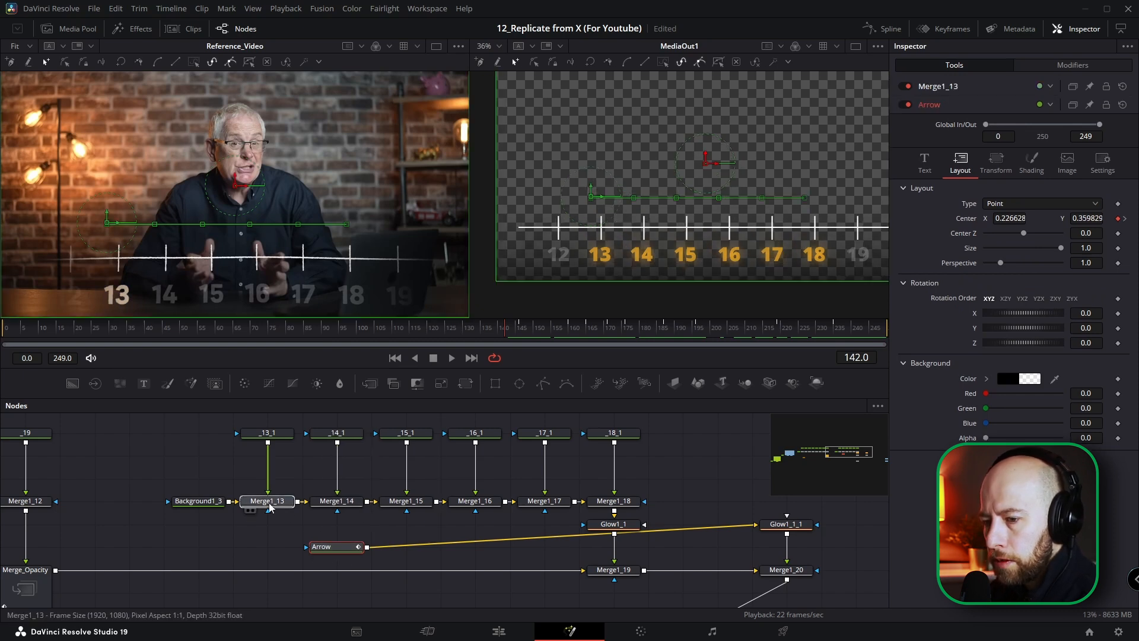
{"action": "left_click", "coordinate": [1089, 105]}
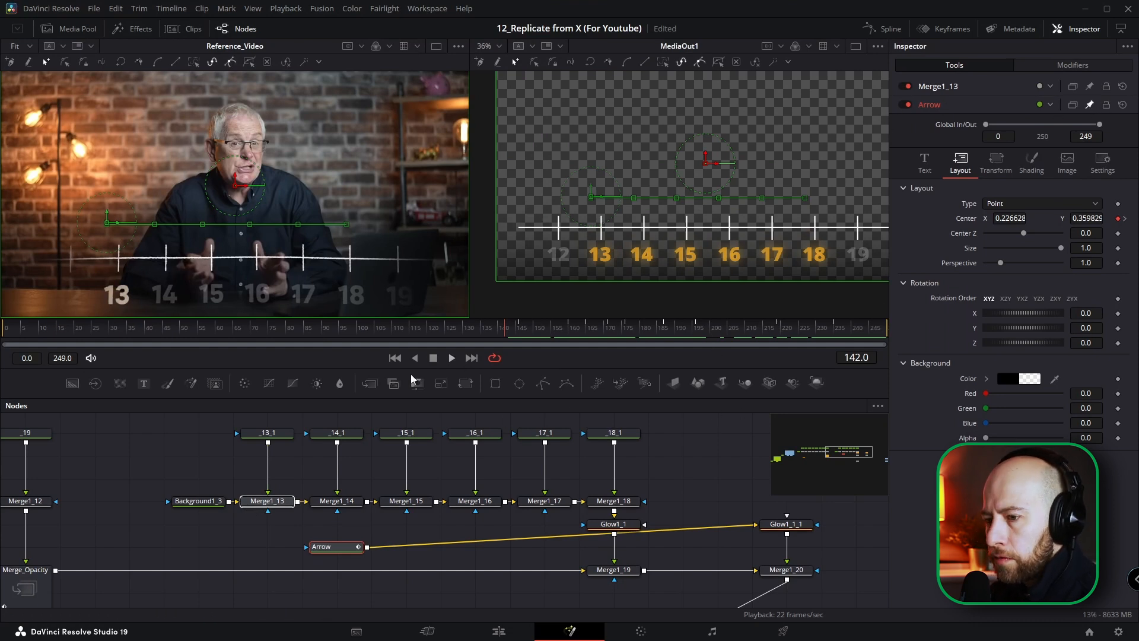
Step: Keyframe Merge1_13's Blend at 1.0 on frame 146 and at 0.0 on frame 142
{"action": "left_click", "coordinate": [520, 329]}
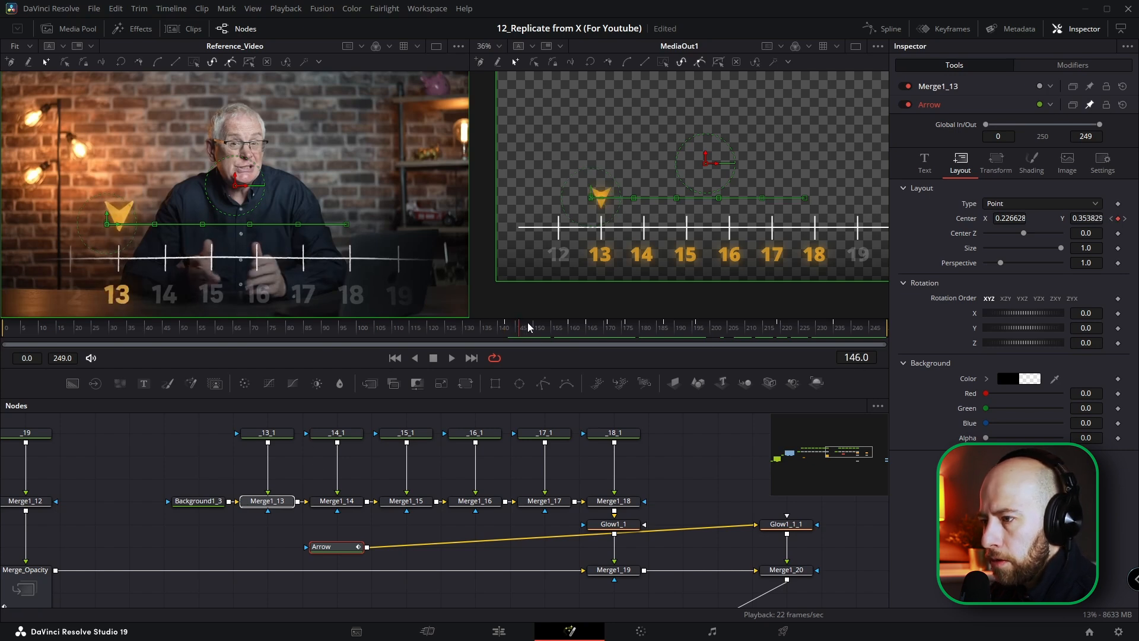
{"action": "left_click", "coordinate": [945, 87]}
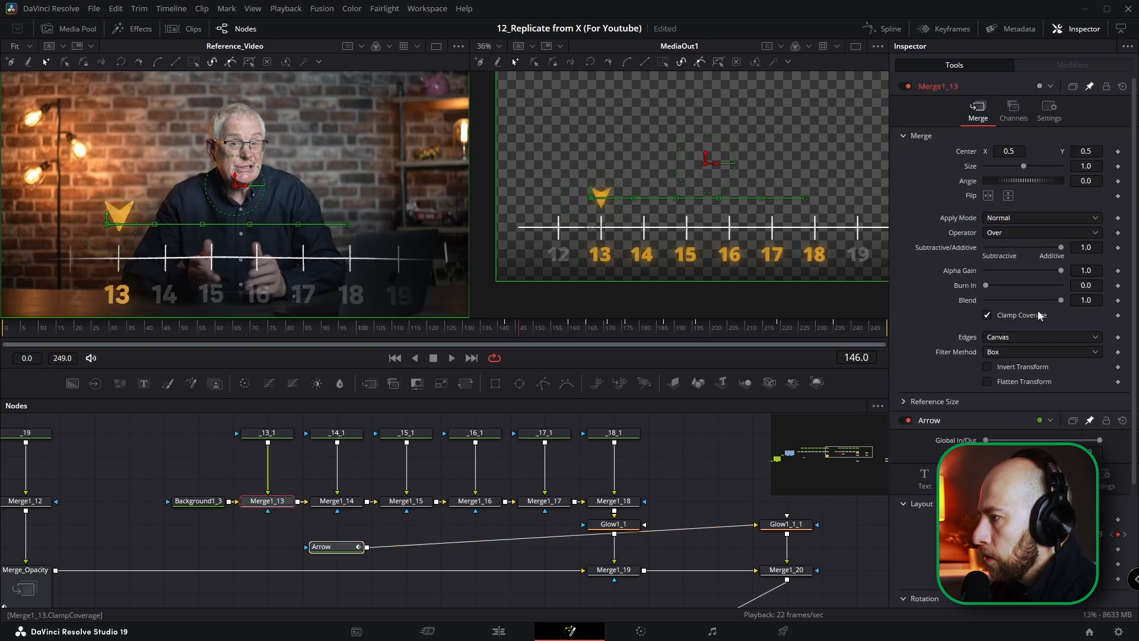
{"action": "left_click", "coordinate": [1119, 301]}
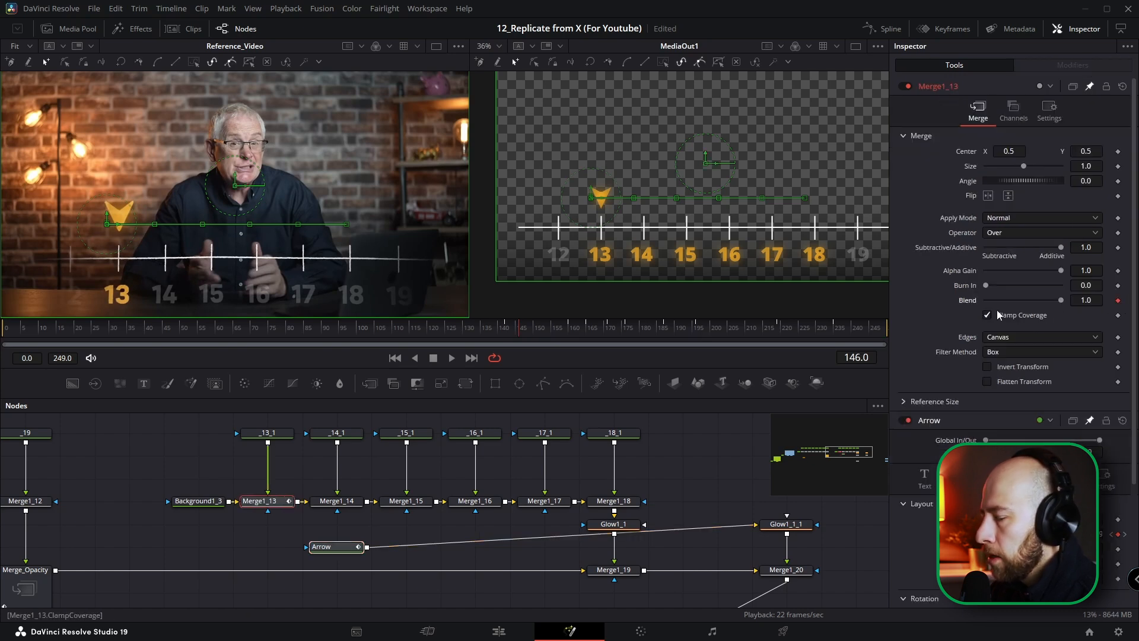
{"action": "left_click_drag", "start_coordinate": [516, 332], "coordinate": [508, 331]}
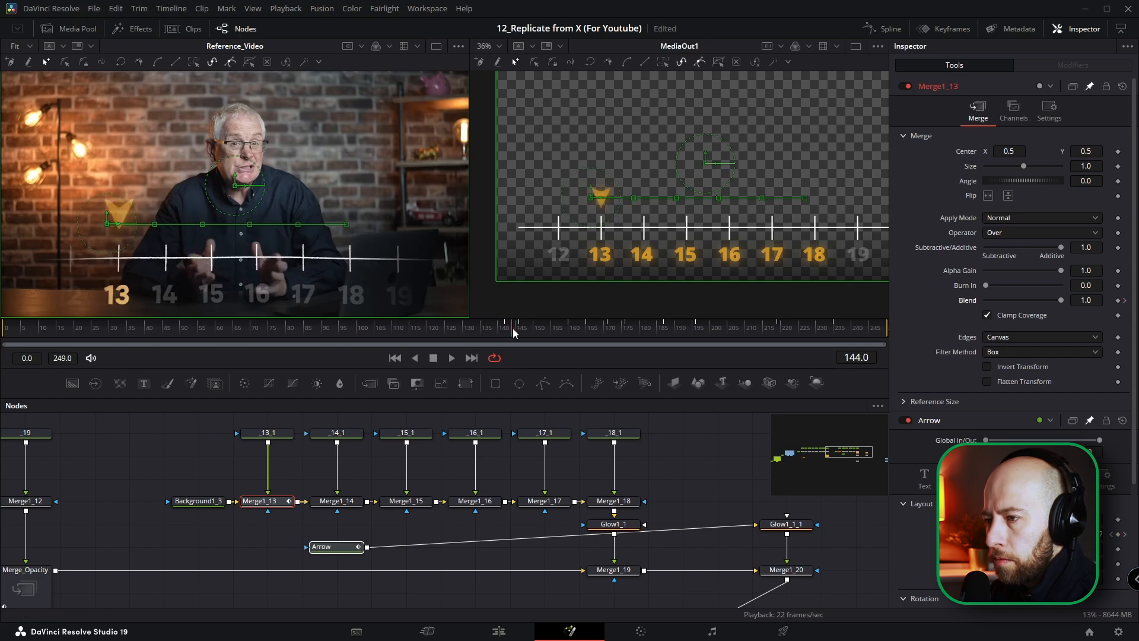
{"action": "left_click_drag", "start_coordinate": [1061, 300], "coordinate": [982, 301]}
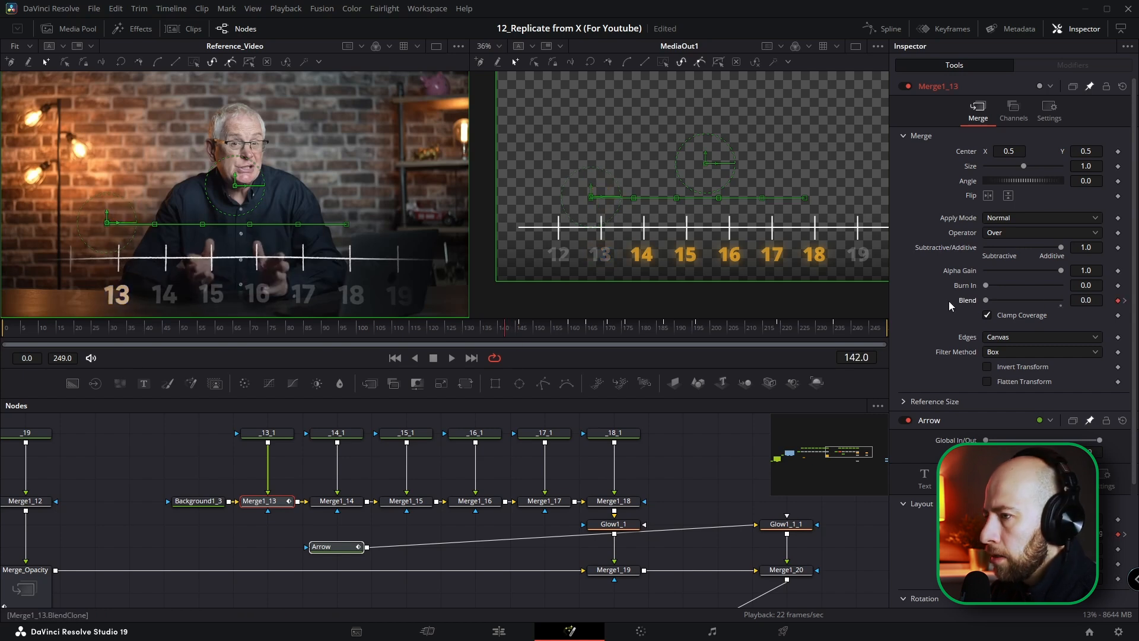
Step: Keyframe Merge1_13's Blend down to 0.0 at frame 160, where the arrow reaches number 14, and return to the keyframe at 146
{"action": "left_click_drag", "start_coordinate": [509, 331], "coordinate": [569, 329]}
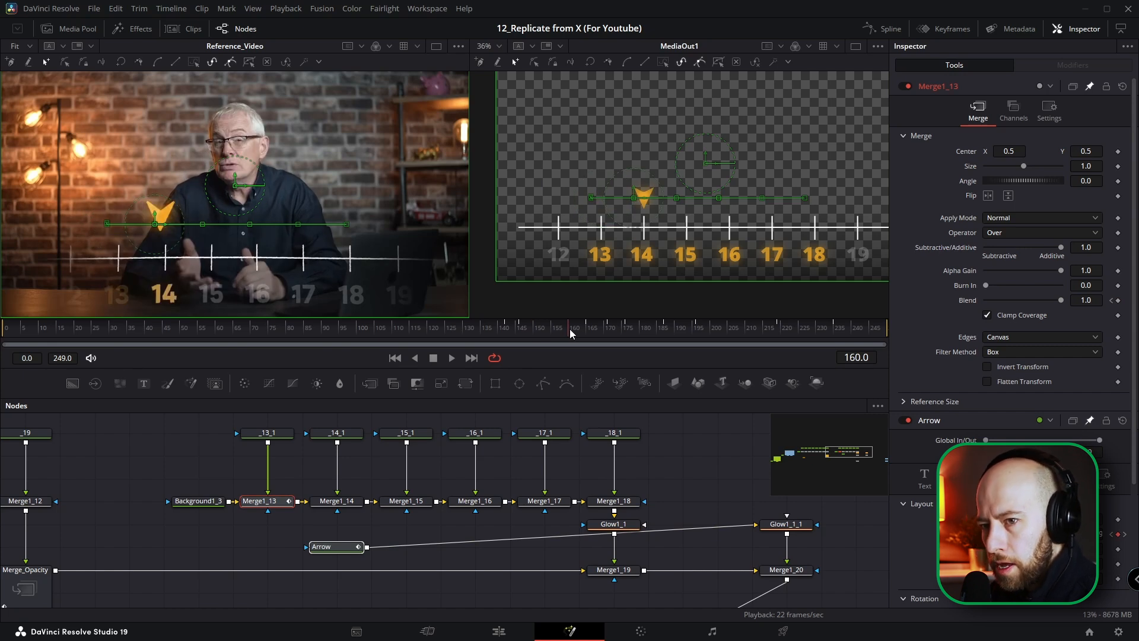
{"action": "left_click_drag", "start_coordinate": [570, 329], "coordinate": [523, 331]}
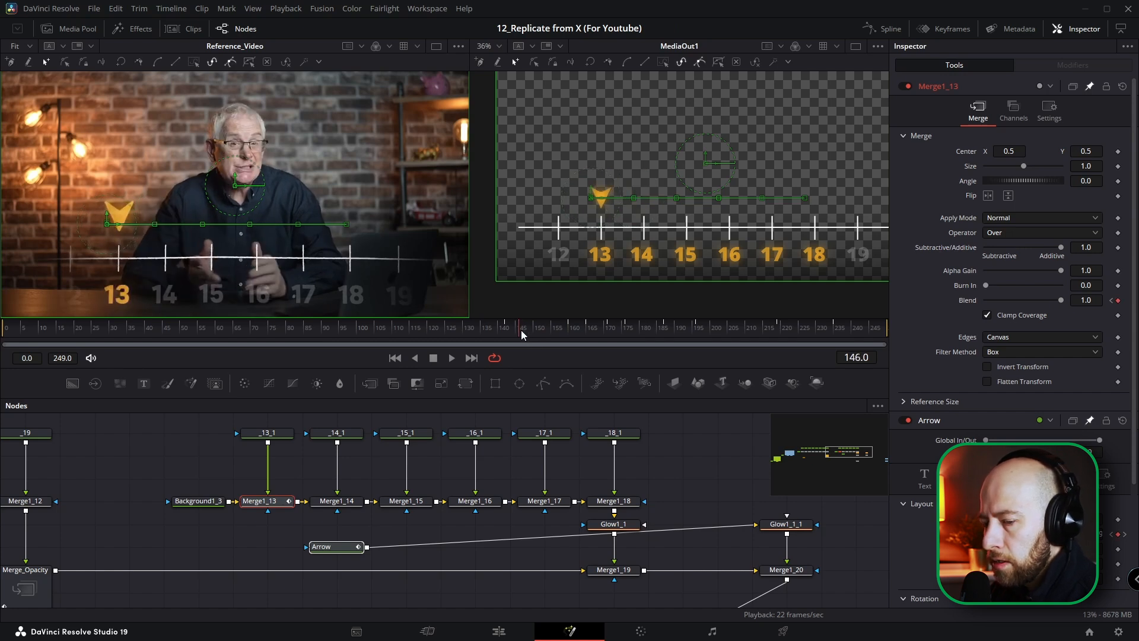
{"action": "left_click_drag", "start_coordinate": [523, 331], "coordinate": [569, 330]}
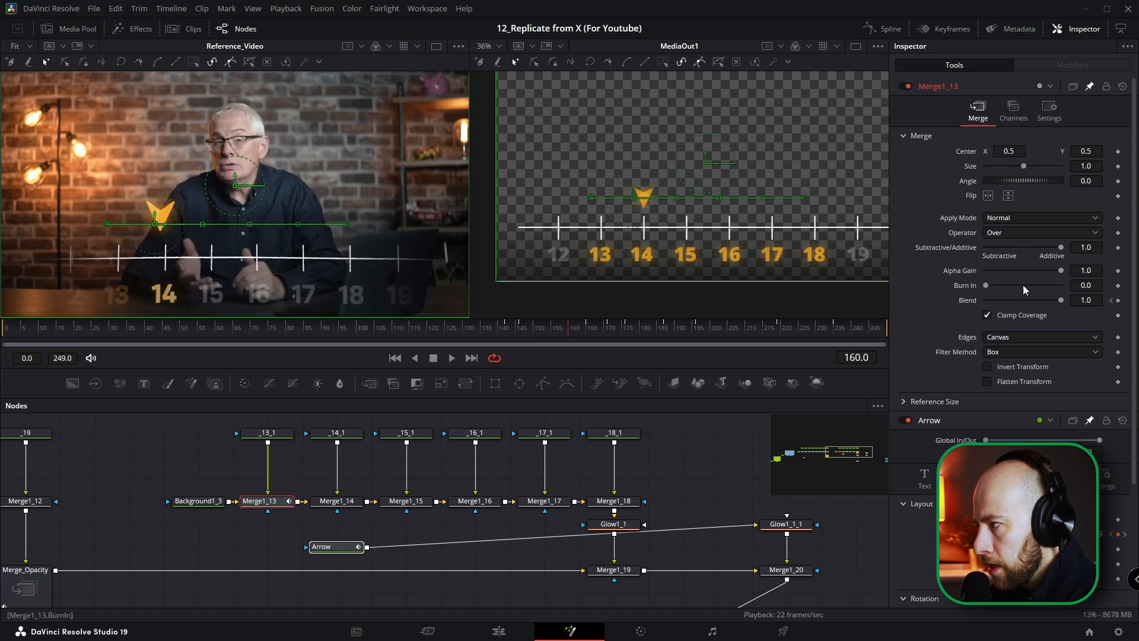
{"action": "left_click", "coordinate": [1111, 300]}
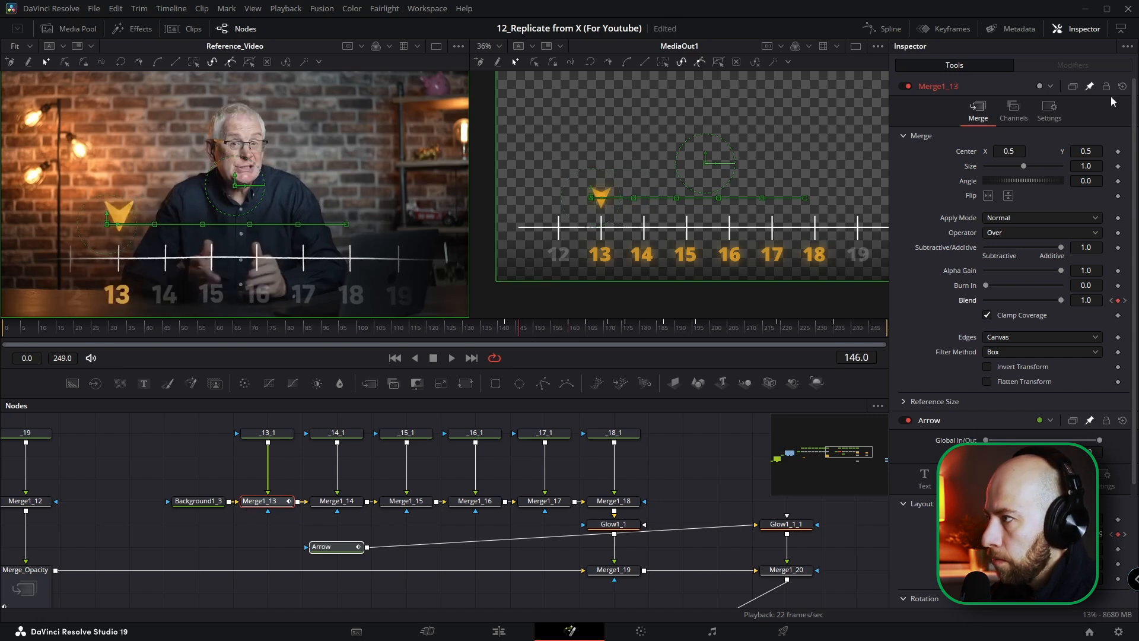
Step: Keyframe Merge1_14's Blend at 0.0 on frame 146 and at 1.0 on frame 160
{"action": "left_click", "coordinate": [343, 502]}
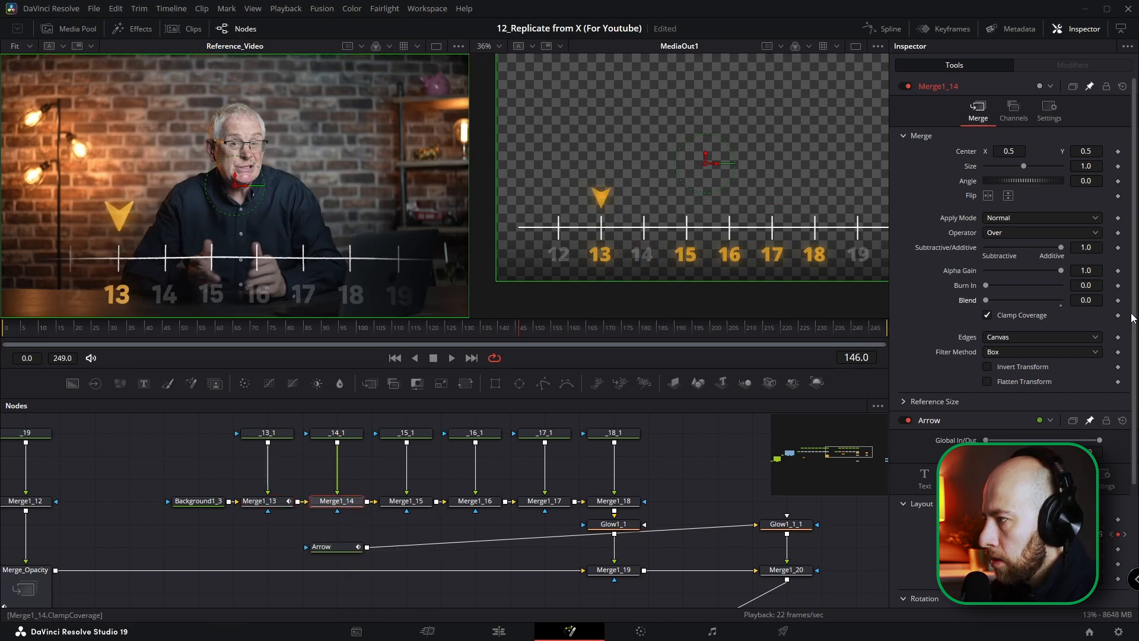
{"action": "left_click", "coordinate": [1118, 301]}
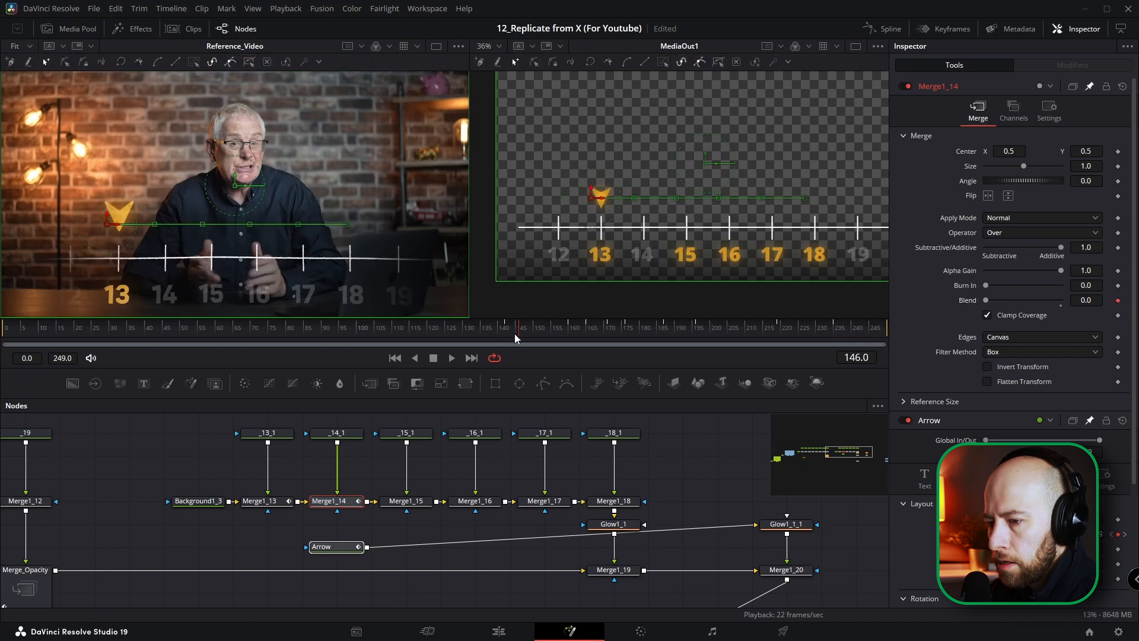
{"action": "left_click_drag", "start_coordinate": [518, 330], "coordinate": [571, 331]}
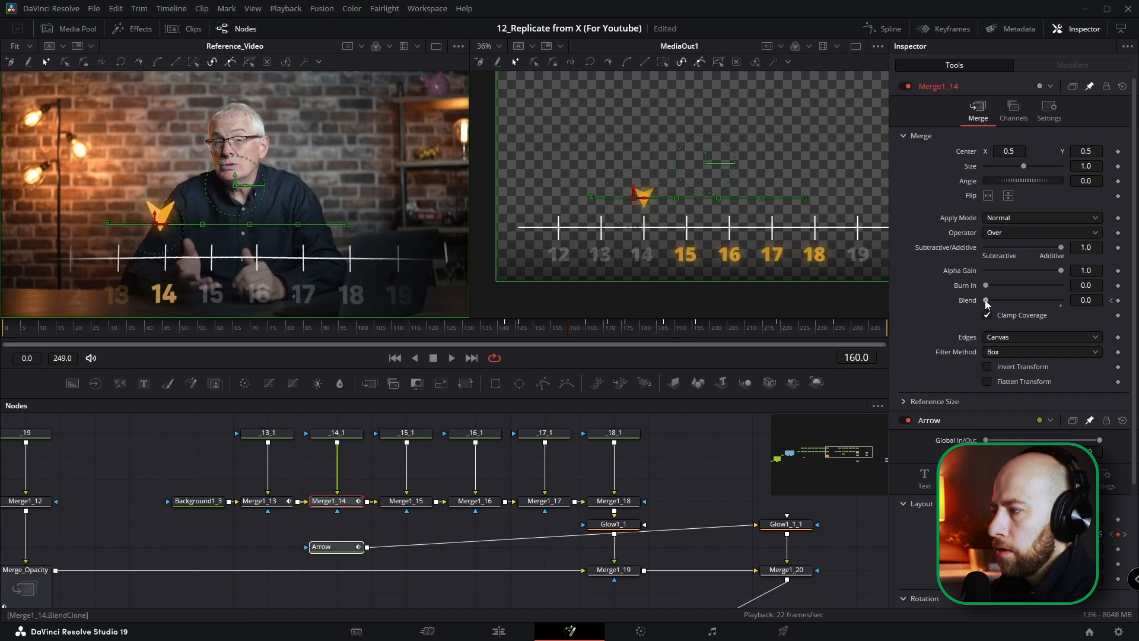
{"action": "left_click_drag", "start_coordinate": [985, 300], "coordinate": [1094, 315]}
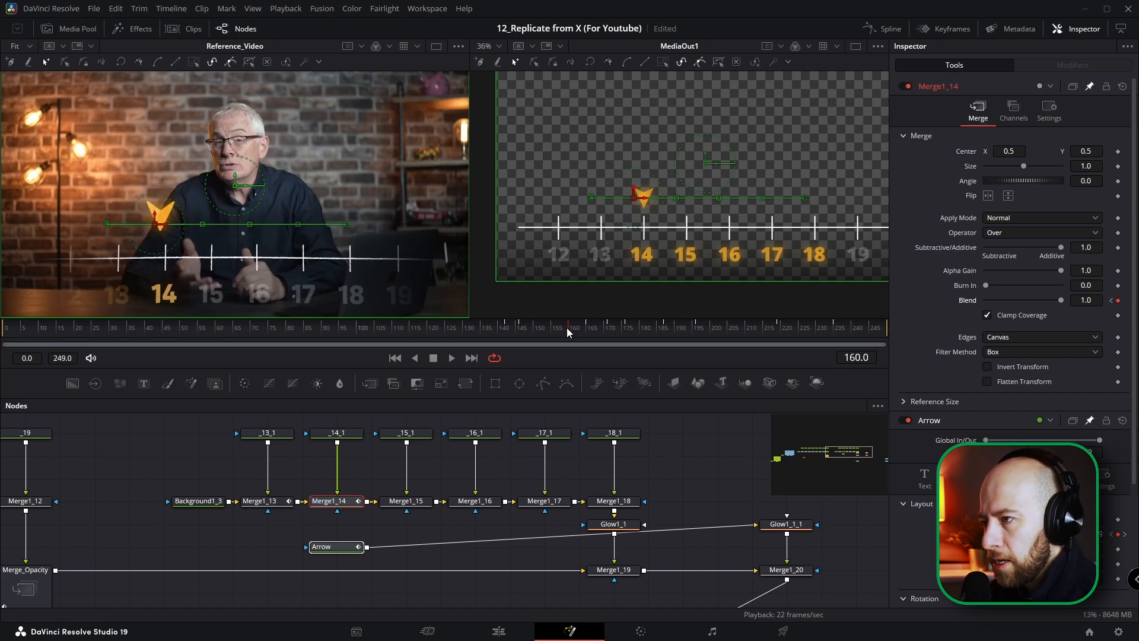
Step: Hold Merge1_14's Blend at 1.0 with a keyframe on frame 165 and drop it to 0.0 on frame 171
{"action": "left_click_drag", "start_coordinate": [567, 327], "coordinate": [585, 330]}
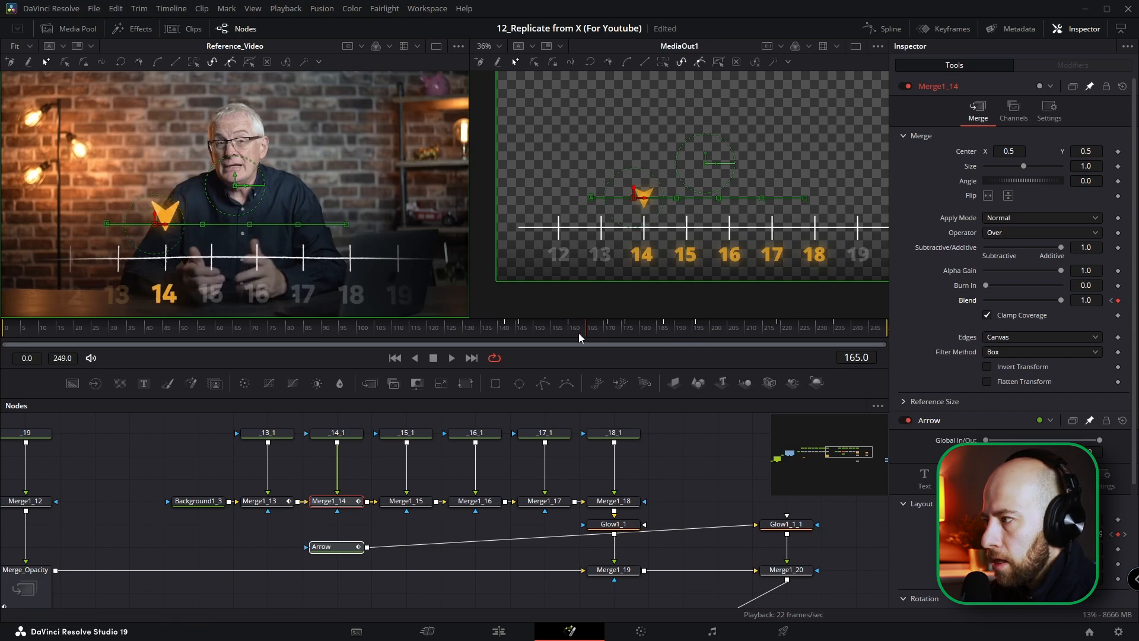
{"action": "left_click_drag", "start_coordinate": [589, 329], "coordinate": [608, 332]}
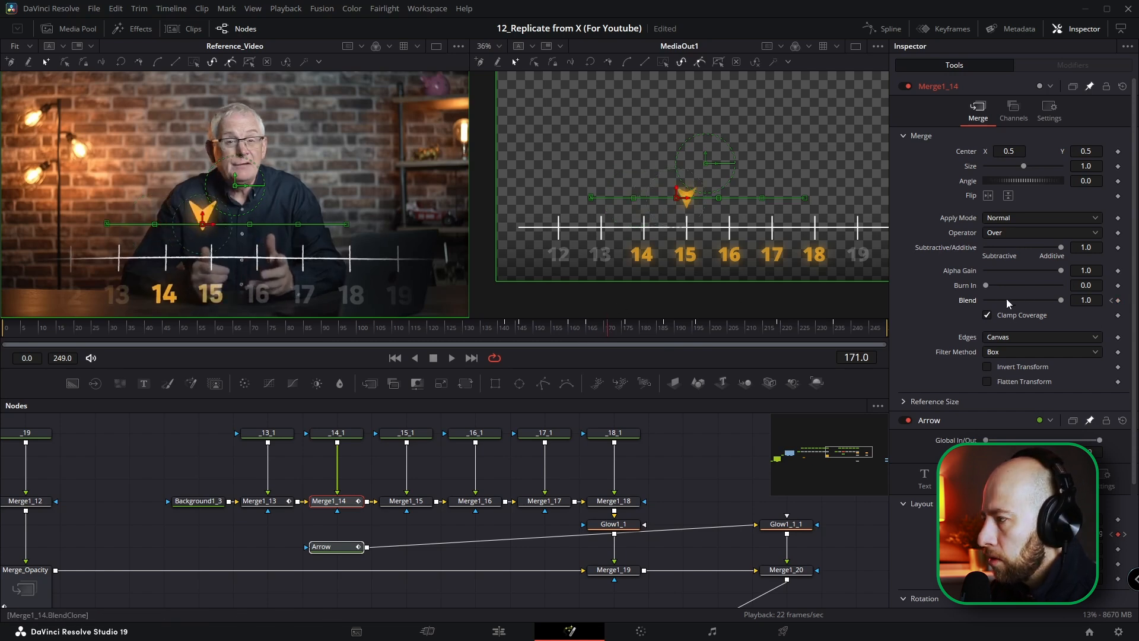
{"action": "left_click_drag", "start_coordinate": [1062, 300], "coordinate": [1003, 290]}
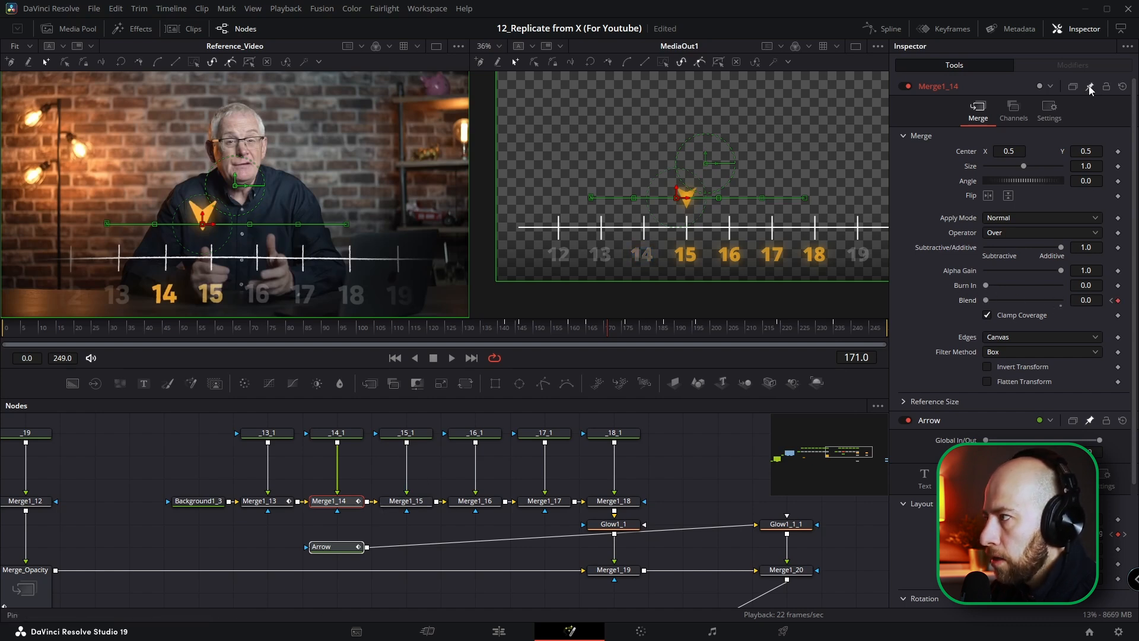
Step: Keyframe matching Blend fades on Merge1_15 and Merge1_16 in time with the arrow, with Merge1_15 at 1.0 on frame 171 and 0.0 on frame 187
{"action": "left_click", "coordinate": [409, 501]}
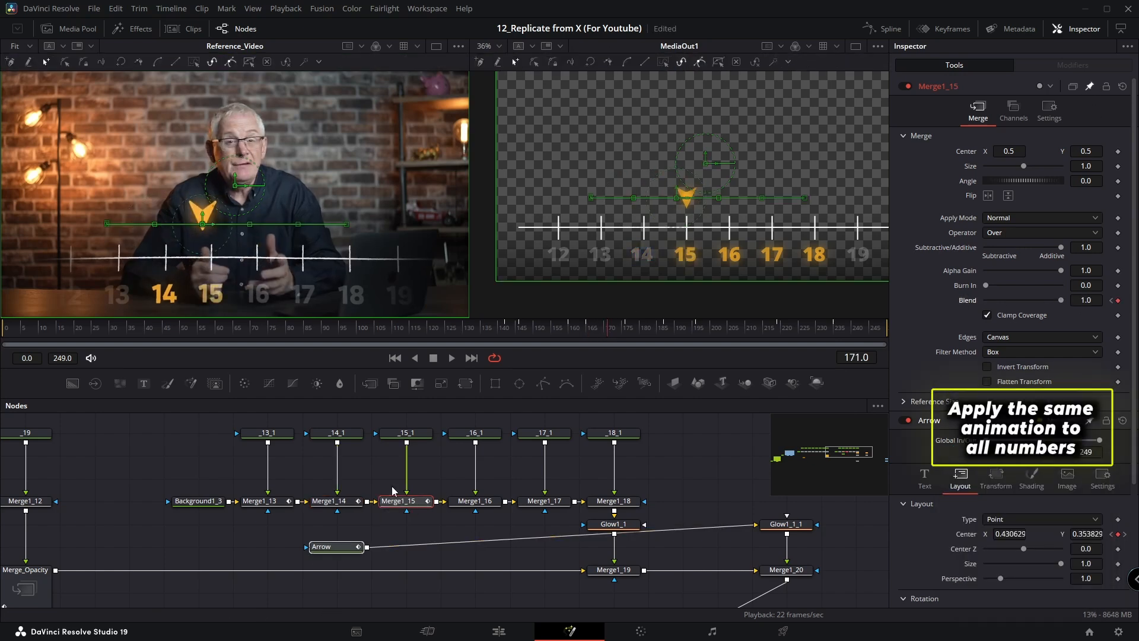
{"action": "key", "text": "Left"}
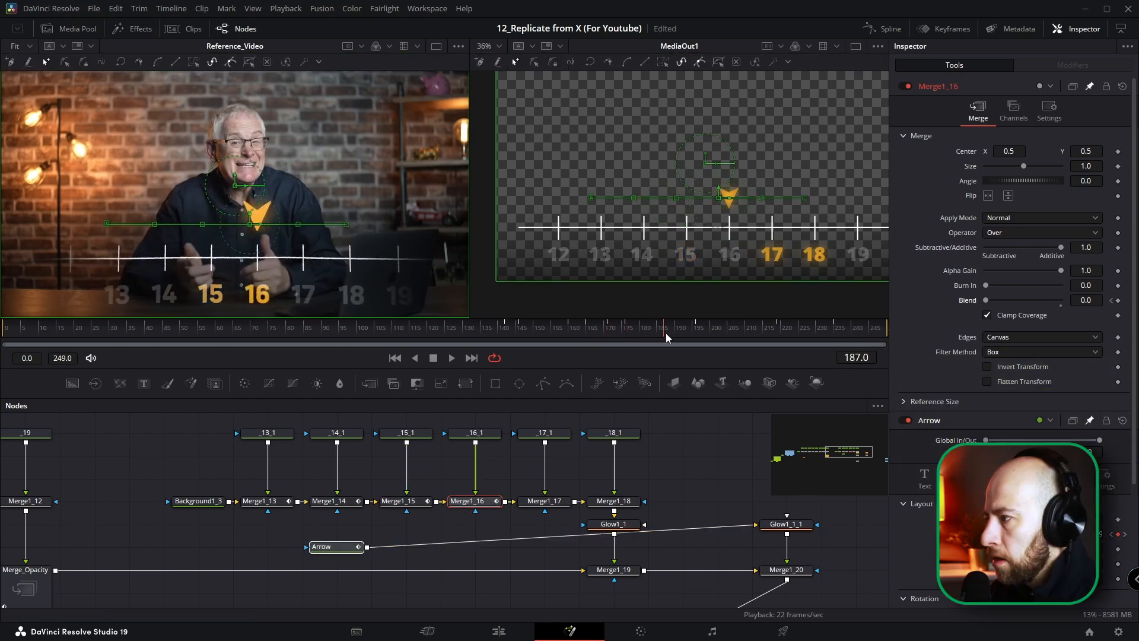
{"action": "left_click_drag", "start_coordinate": [665, 332], "coordinate": [777, 333]}
{"action": "left_click_drag", "start_coordinate": [1061, 299], "coordinate": [985, 300]}
Step: Keyframe the Blend on Merge1_17, starting at 0.0 on frame 196, and on Merge1_18 in time with the arrow, and play the sequence back
{"action": "left_click", "coordinate": [544, 501]}
{"action": "left_click_drag", "start_coordinate": [756, 330], "coordinate": [719, 333]}
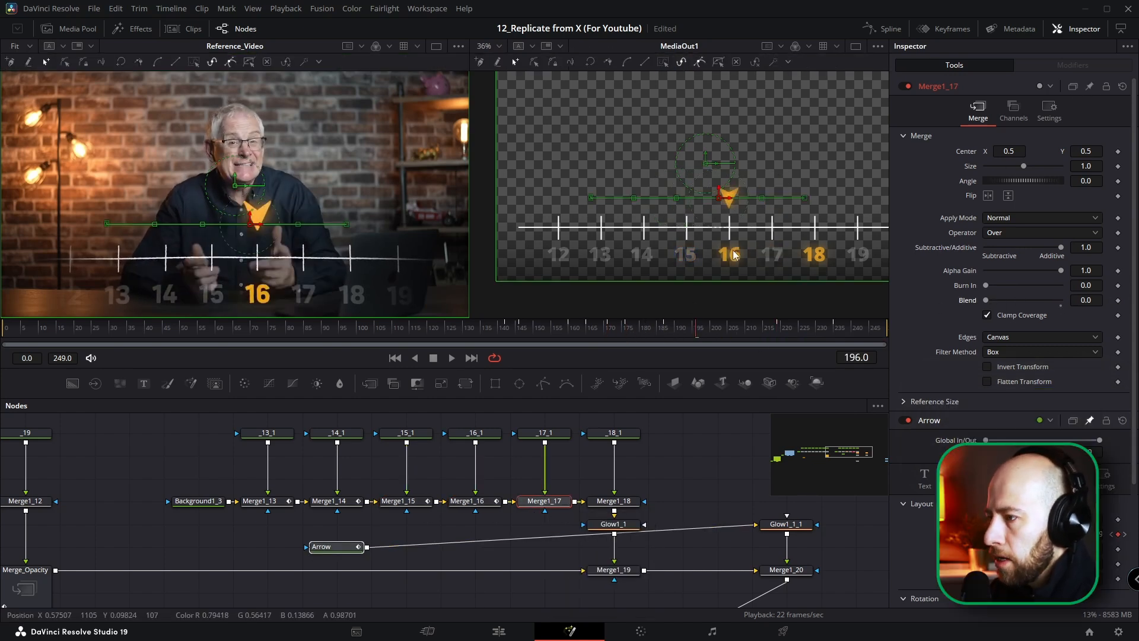
{"action": "left_click", "coordinate": [614, 501]}
{"action": "left_click", "coordinate": [365, 332]}
{"action": "left_click_drag", "start_coordinate": [365, 333], "coordinate": [490, 336]}
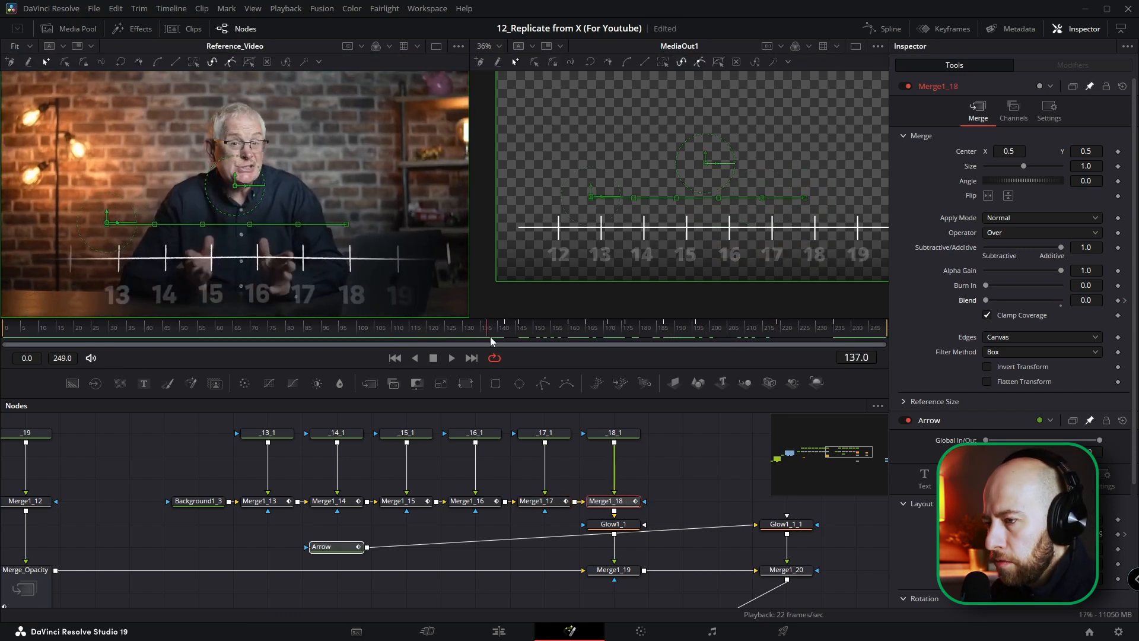
{"action": "key", "text": "space"}
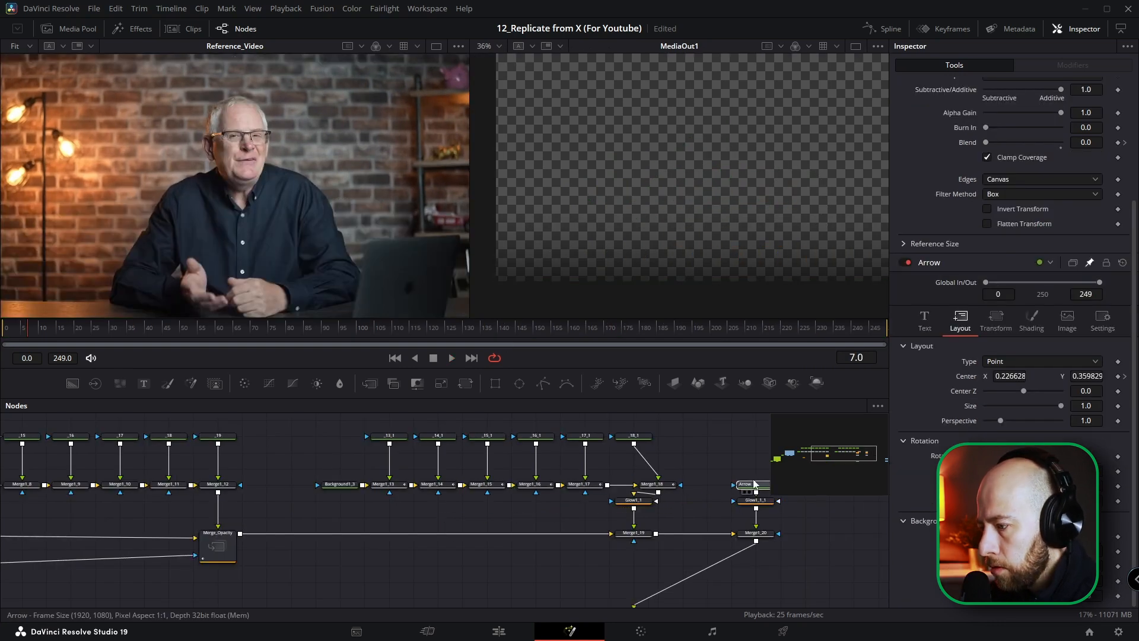
Step: Show the curves of Merge1_13 to Merge1_18 and the Arrow fitted in the Spline editor and select all their keyframes
{"action": "mouse_move", "coordinate": [670, 486]}
{"action": "left_mouse_down"}
{"action": "mouse_move", "coordinate": [646, 485]}
{"action": "mouse_move", "coordinate": [661, 468]}
{"action": "left_mouse_up"}
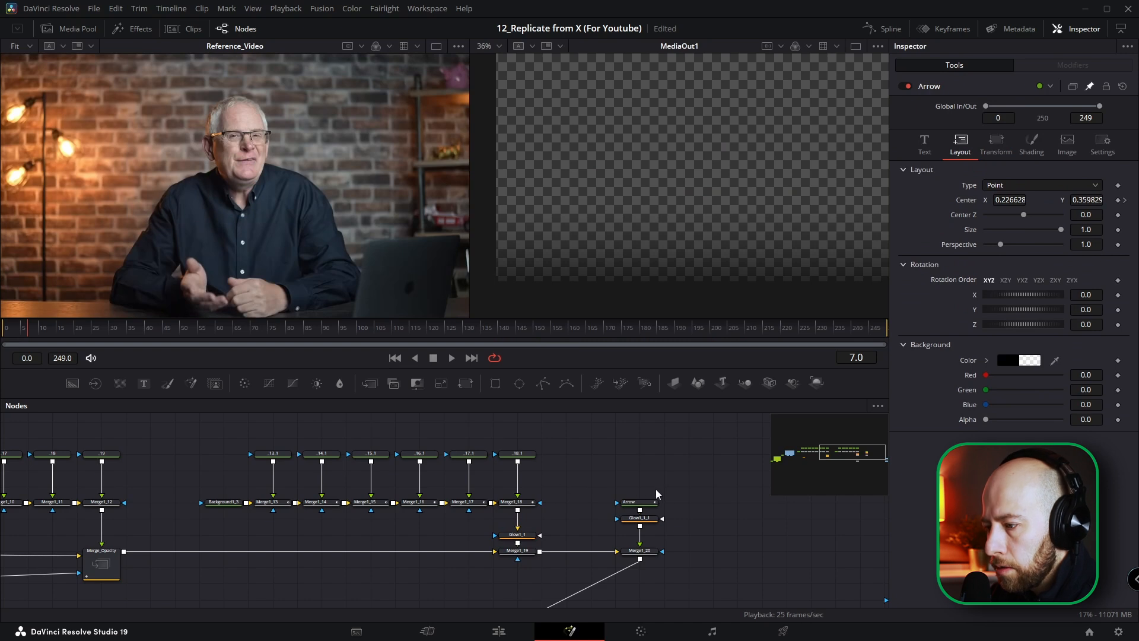
{"action": "left_click_drag", "start_coordinate": [658, 486], "coordinate": [261, 517]}
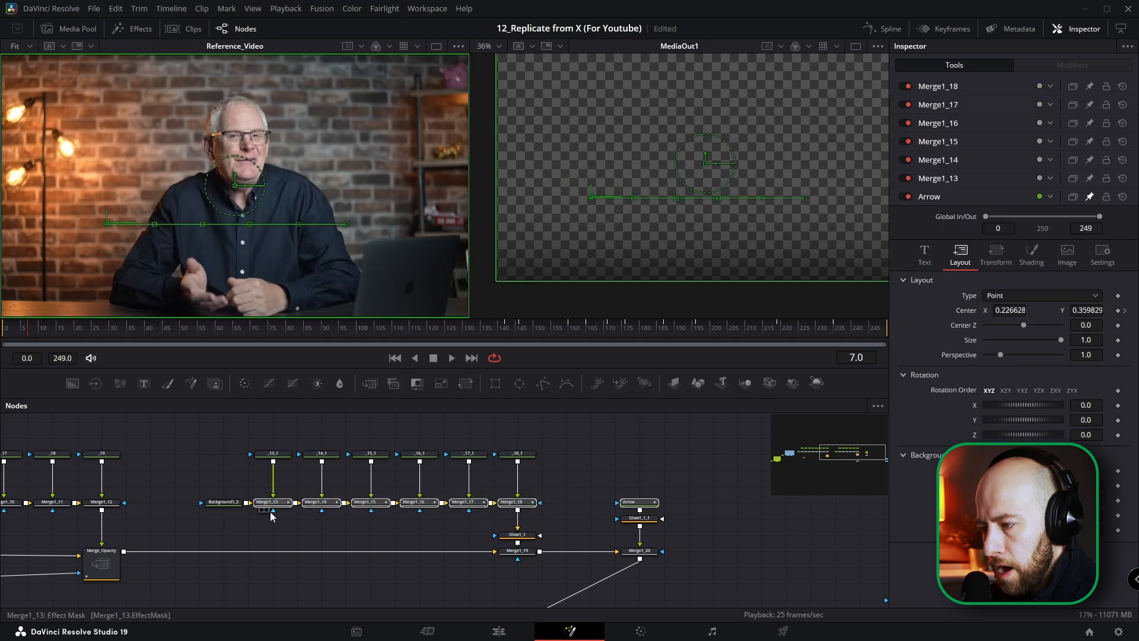
{"action": "left_click", "coordinate": [884, 32]}
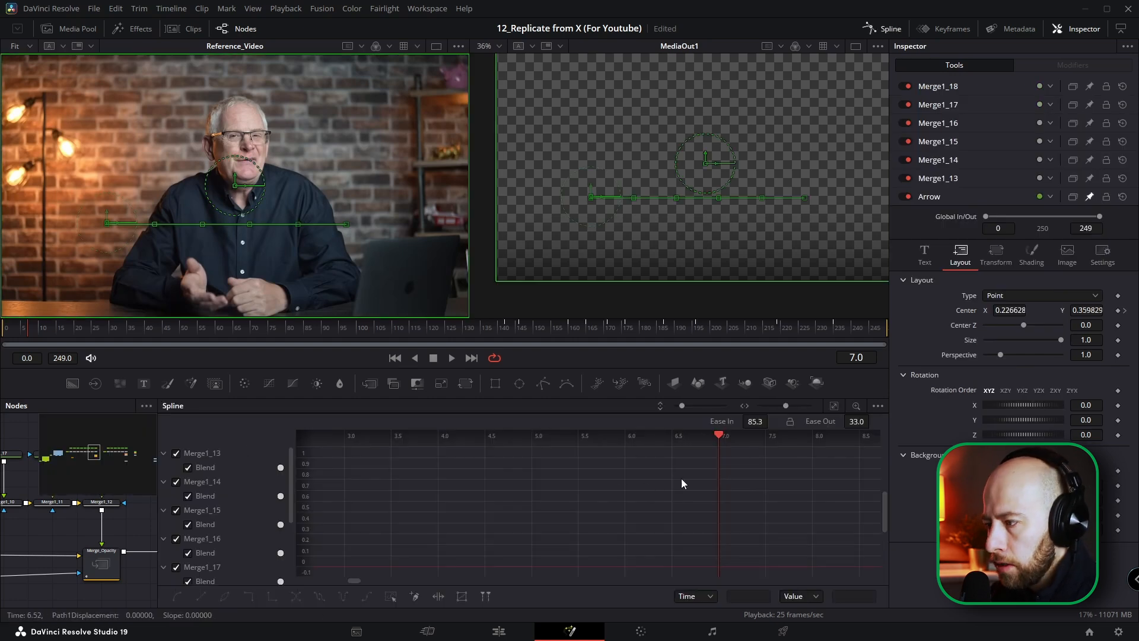
{"action": "left_click", "coordinate": [833, 406]}
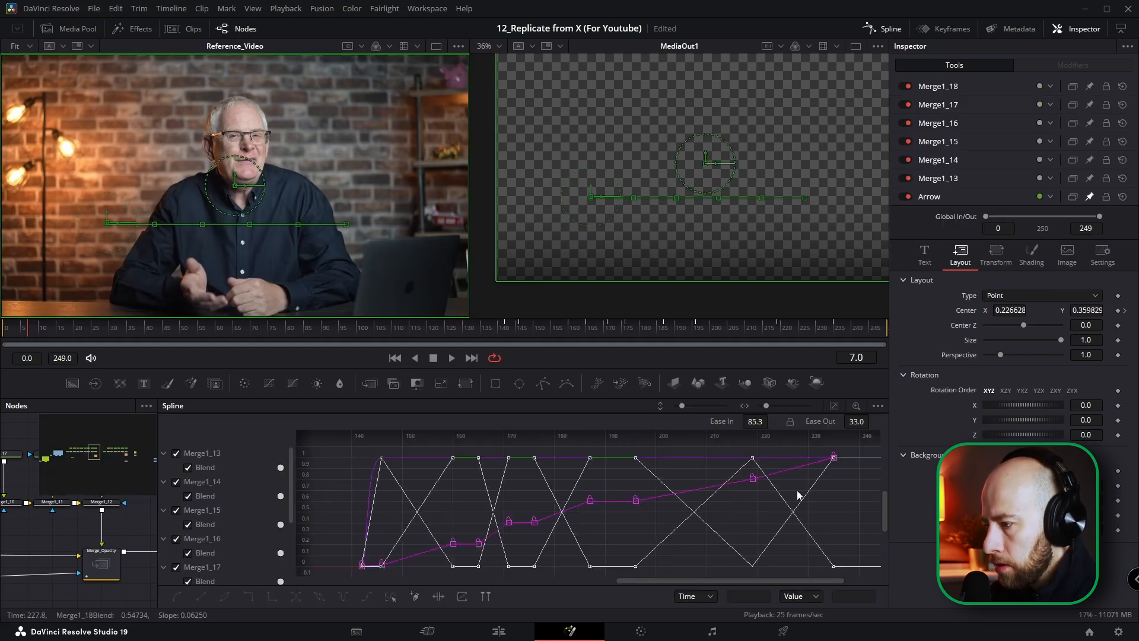
{"action": "scroll", "coordinate": [822, 482], "scroll_direction": "down", "scroll_amount": 3}
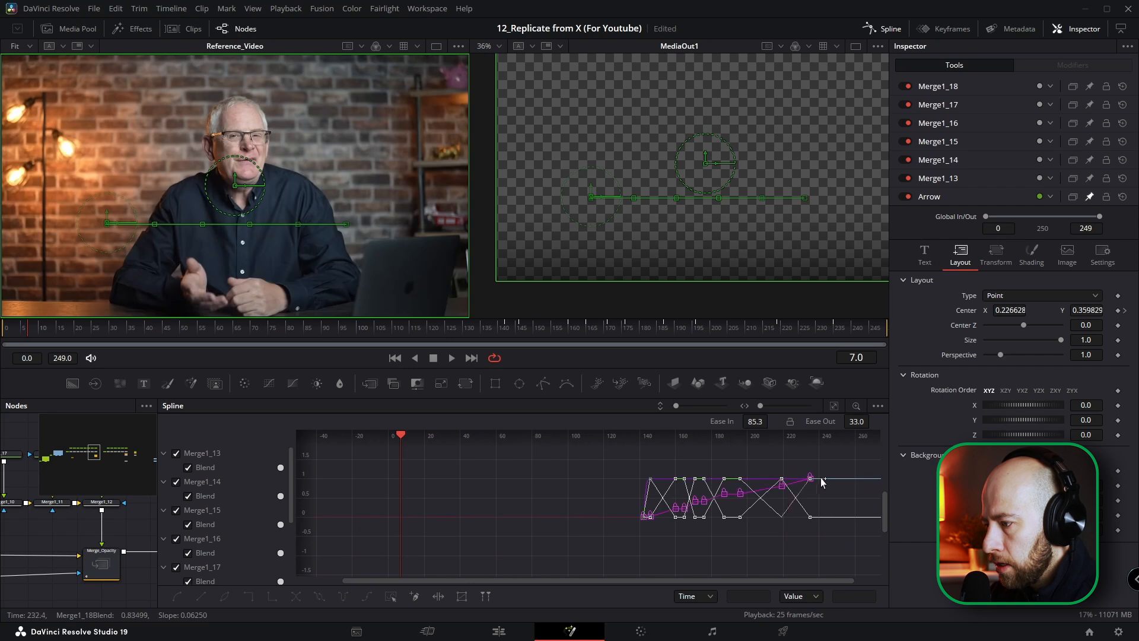
{"action": "left_click", "coordinate": [391, 597]}
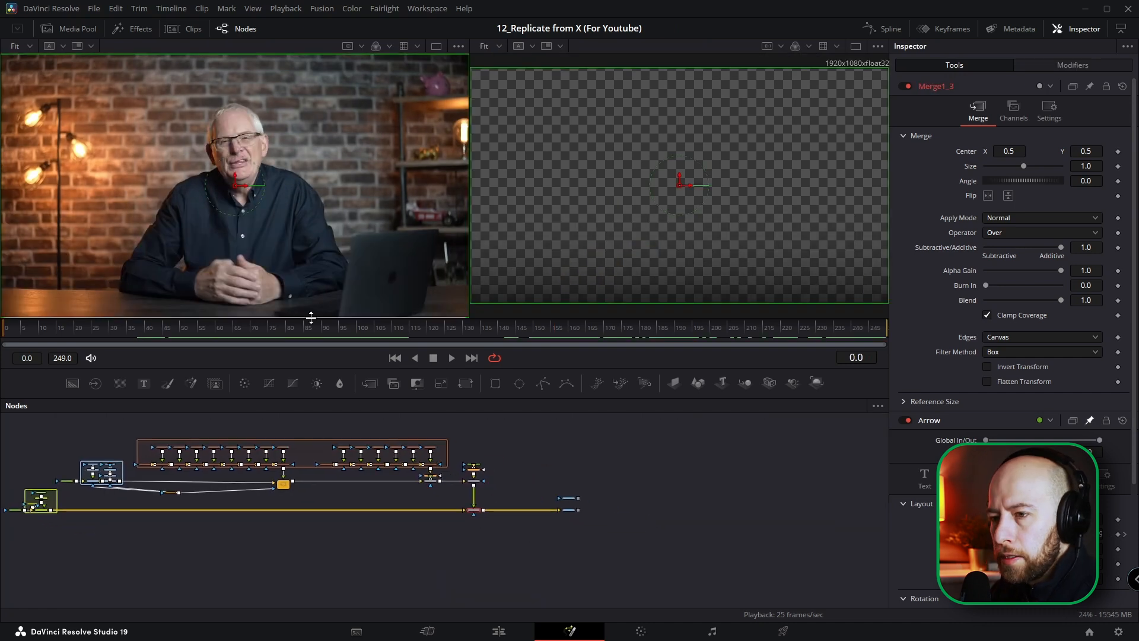
Step: Compare the animation with the reference up to frame 168 and examine the reference's line and tick marks up close at frame 78
{"action": "left_click", "coordinate": [258, 336]}
{"action": "left_click_drag", "start_coordinate": [258, 336], "coordinate": [593, 325]}
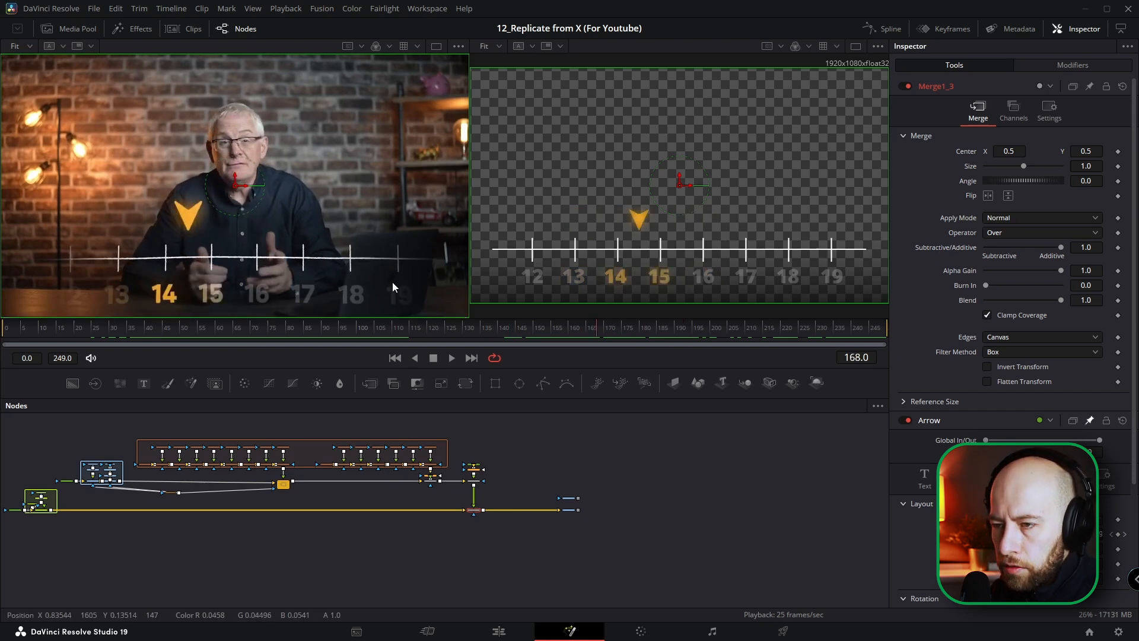
{"action": "scroll", "coordinate": [383, 278], "scroll_direction": "up", "scroll_amount": 2}
{"action": "scroll", "coordinate": [429, 260], "scroll_direction": "down", "scroll_amount": 2}
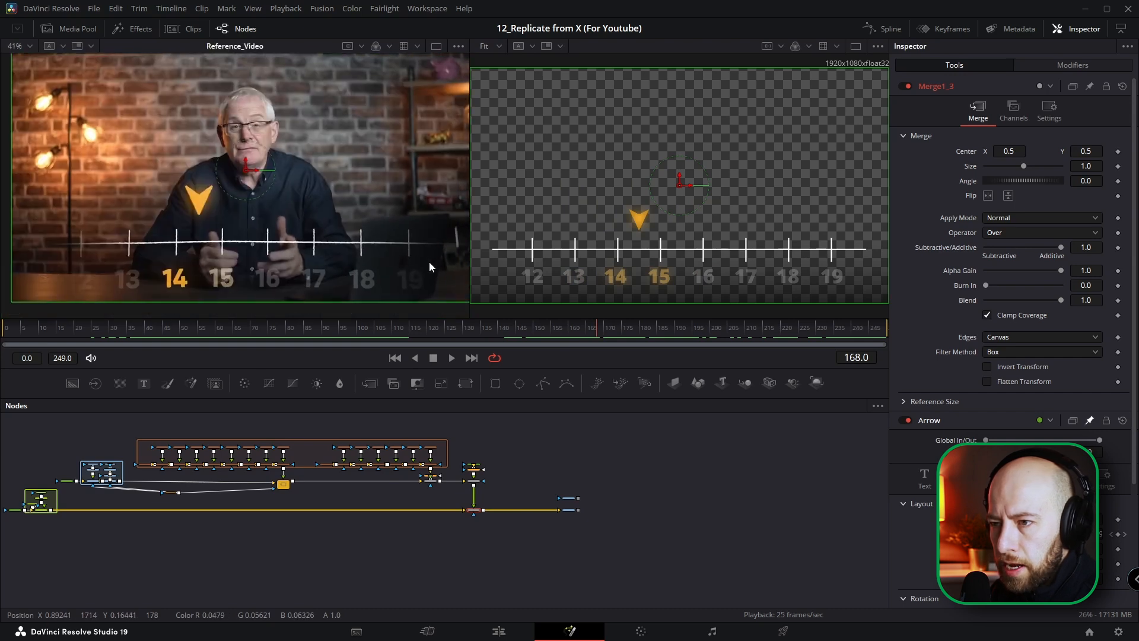
{"action": "left_click_drag", "start_coordinate": [249, 328], "coordinate": [279, 330]}
{"action": "scroll", "coordinate": [197, 265], "scroll_direction": "up", "scroll_amount": 5}
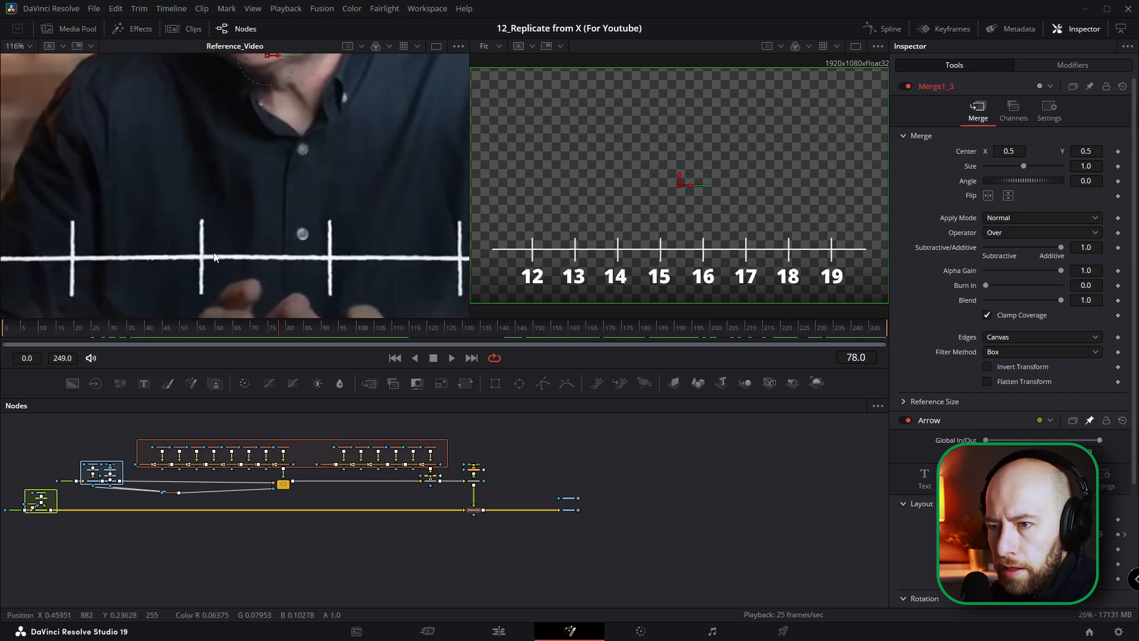
{"action": "left_click_drag", "start_coordinate": [197, 261], "coordinate": [217, 195]}
{"action": "scroll", "coordinate": [216, 198], "scroll_direction": "up", "scroll_amount": 1}
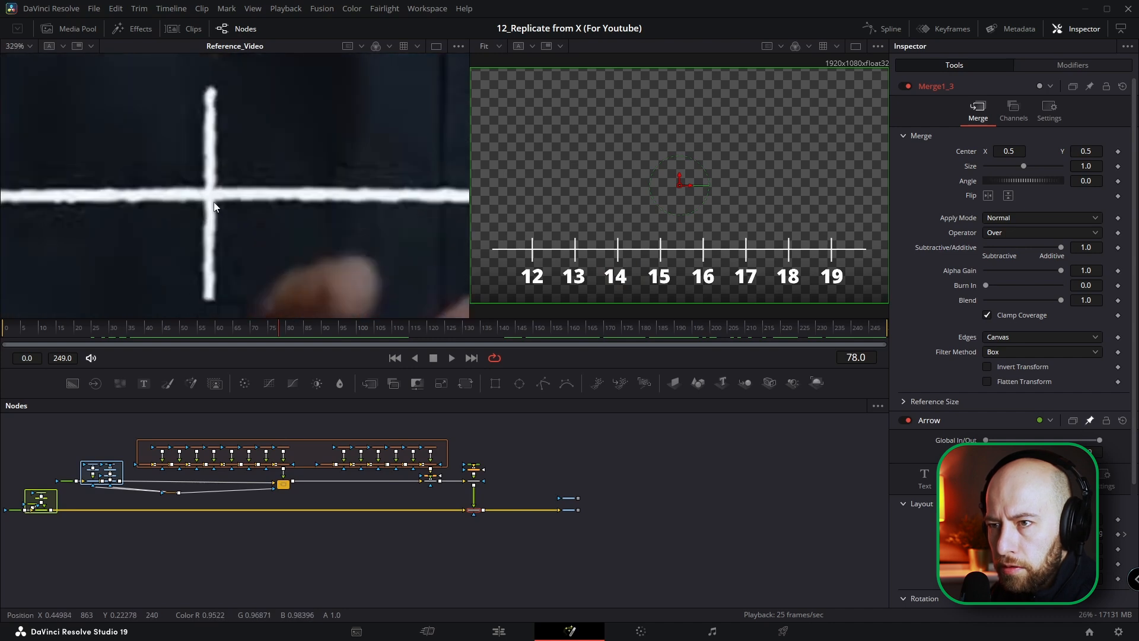
Step: Examine the reference's line, tick marks and numbers up close at frame 78, then compare the whole frame with the output
{"action": "scroll", "coordinate": [216, 198], "scroll_direction": "down", "scroll_amount": 2}
{"action": "scroll", "coordinate": [216, 198], "scroll_direction": "down", "scroll_amount": 1}
{"action": "left_click_drag", "start_coordinate": [258, 268], "coordinate": [238, 216]}
{"action": "scroll", "coordinate": [218, 236], "scroll_direction": "up", "scroll_amount": 3}
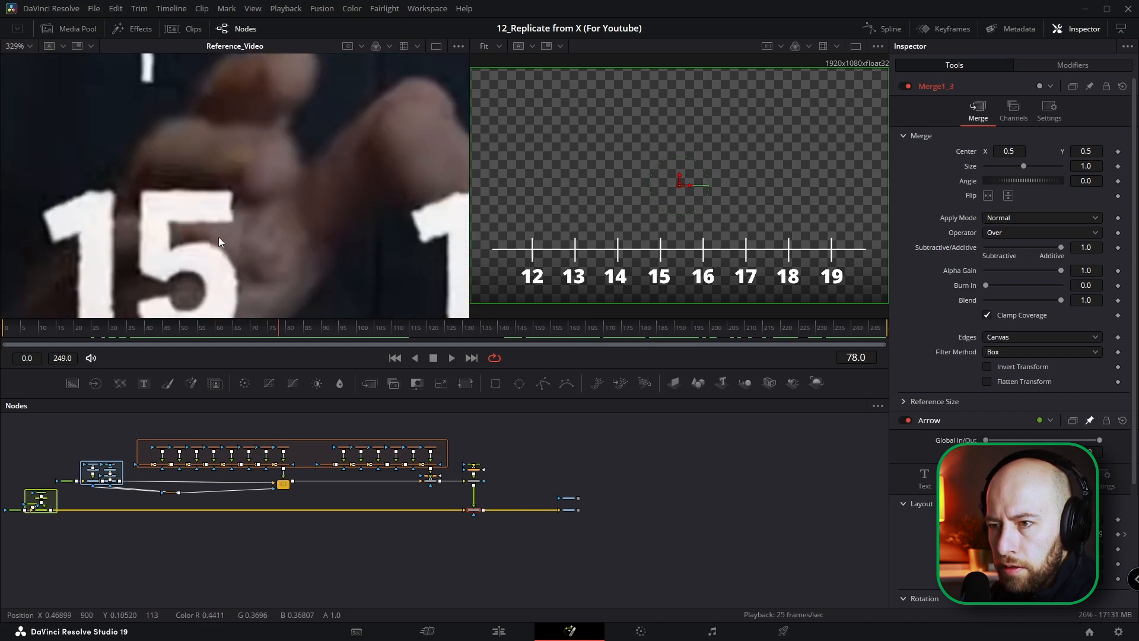
{"action": "scroll", "coordinate": [218, 237], "scroll_direction": "down", "scroll_amount": 3}
{"action": "scroll", "coordinate": [250, 180], "scroll_direction": "down", "scroll_amount": 3}
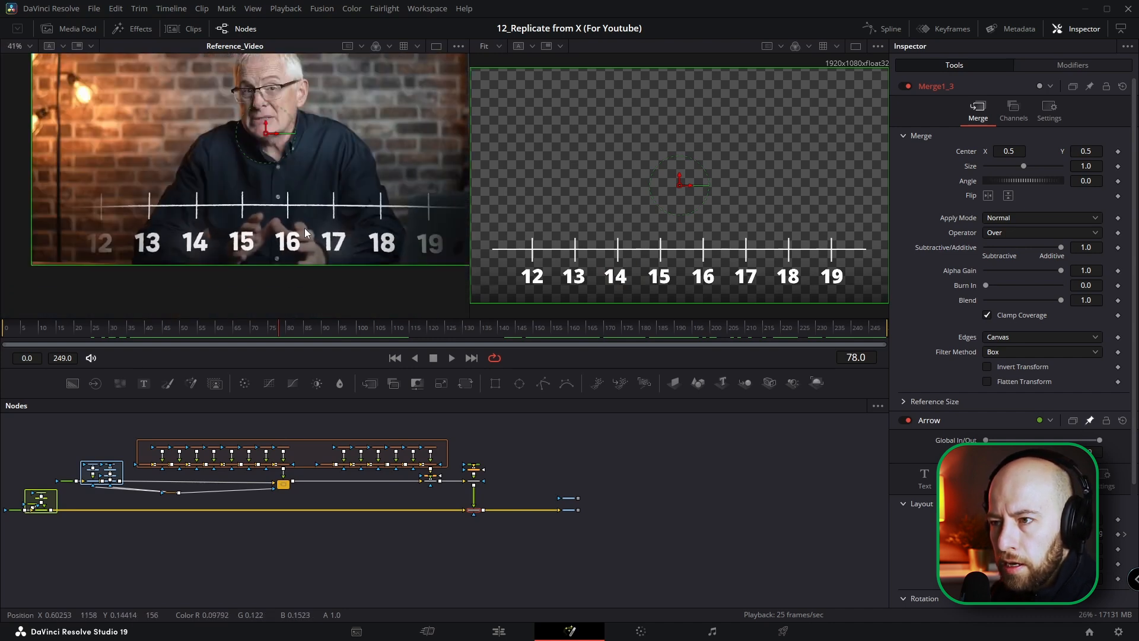
{"action": "key", "text": "ctrl+f"}
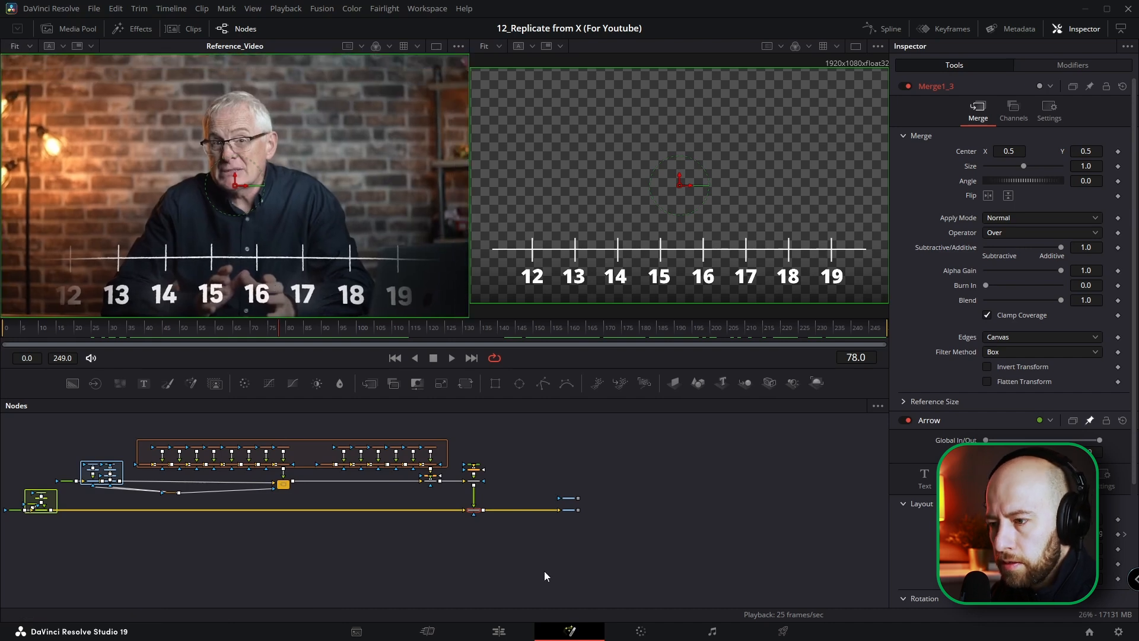
{"action": "scroll", "coordinate": [482, 506], "scroll_direction": "up", "scroll_amount": 2}
{"action": "key", "text": "ctrl+f"}
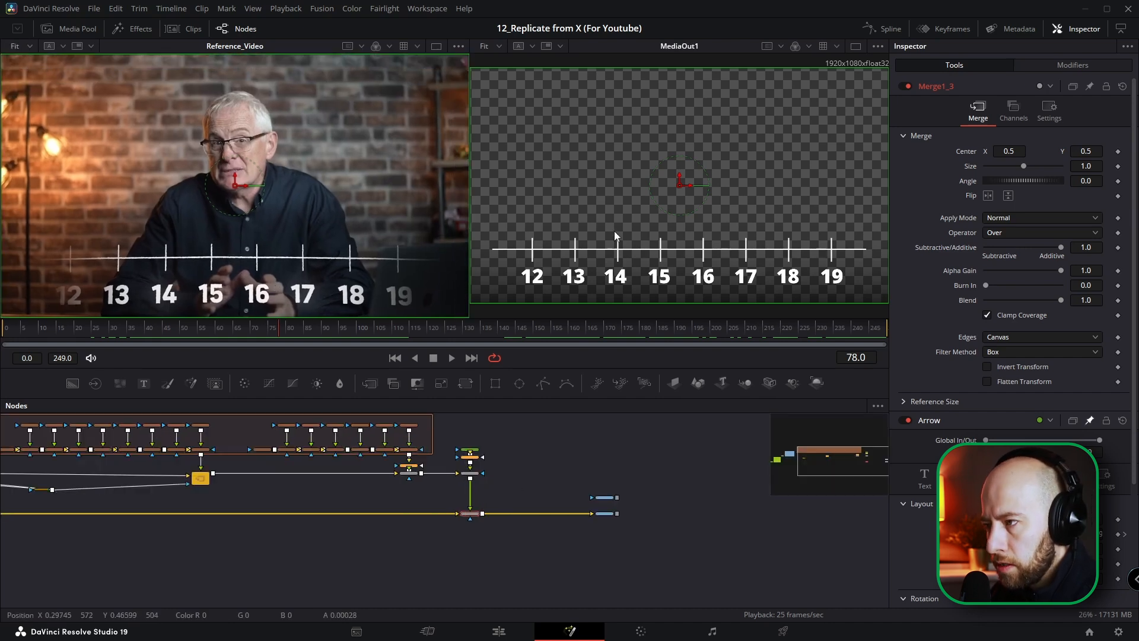
Step: Insert a Lens Distort node after Merge1_3
{"action": "scroll", "coordinate": [473, 516], "scroll_direction": "up", "scroll_amount": 4}
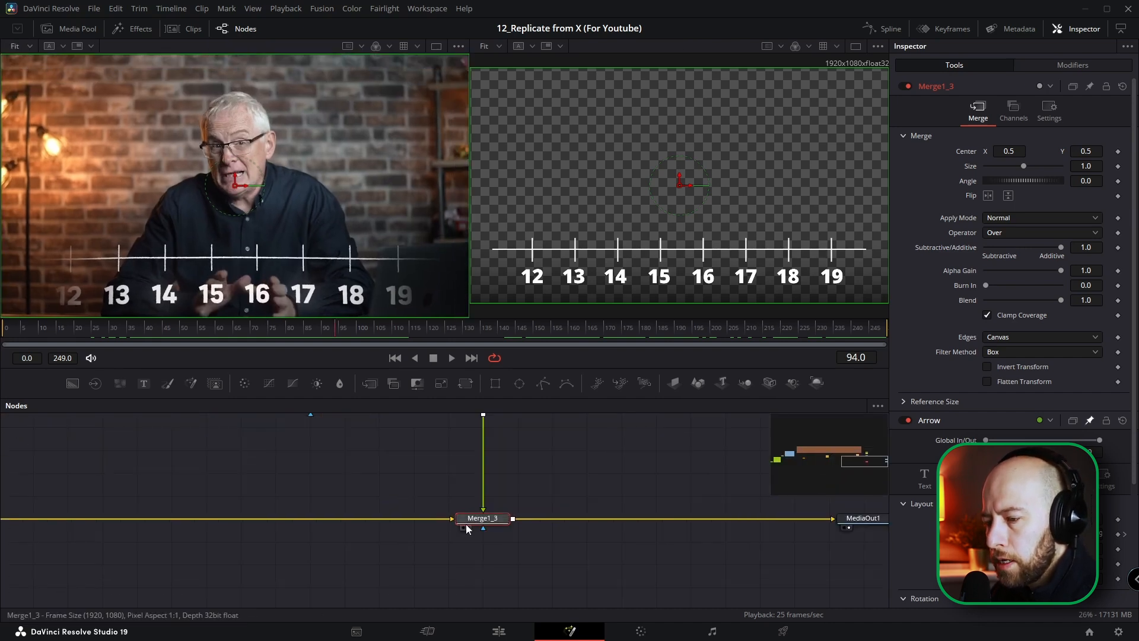
{"action": "scroll", "coordinate": [455, 526], "scroll_direction": "up", "scroll_amount": 1}
{"action": "key", "text": "shift+space"}
{"action": "type", "text": "lens"}
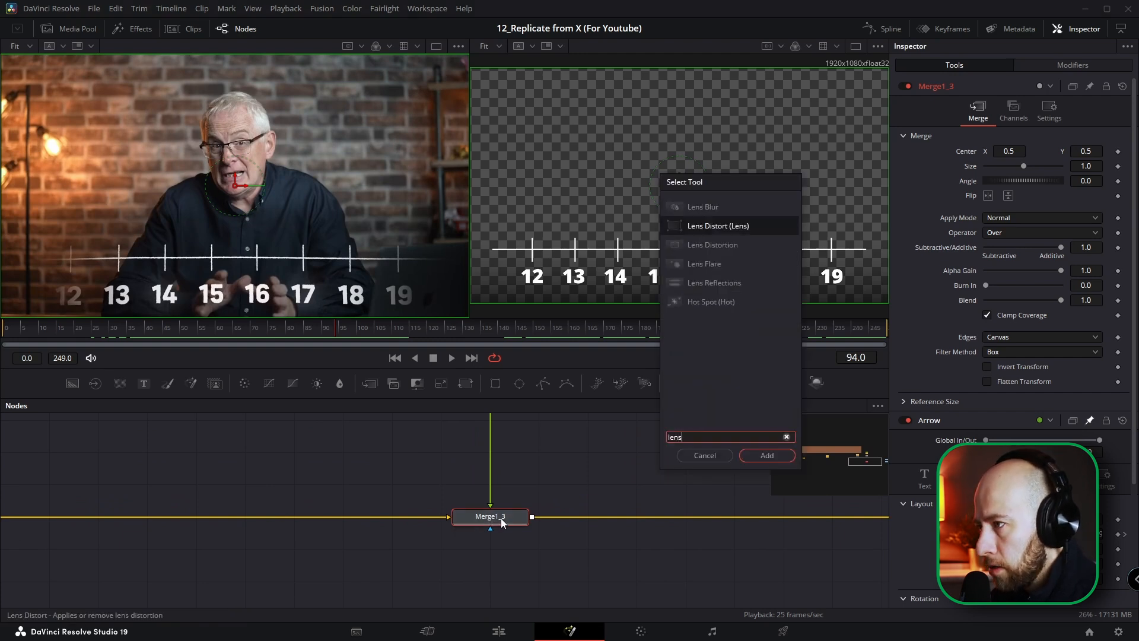
{"action": "key", "text": "Return"}
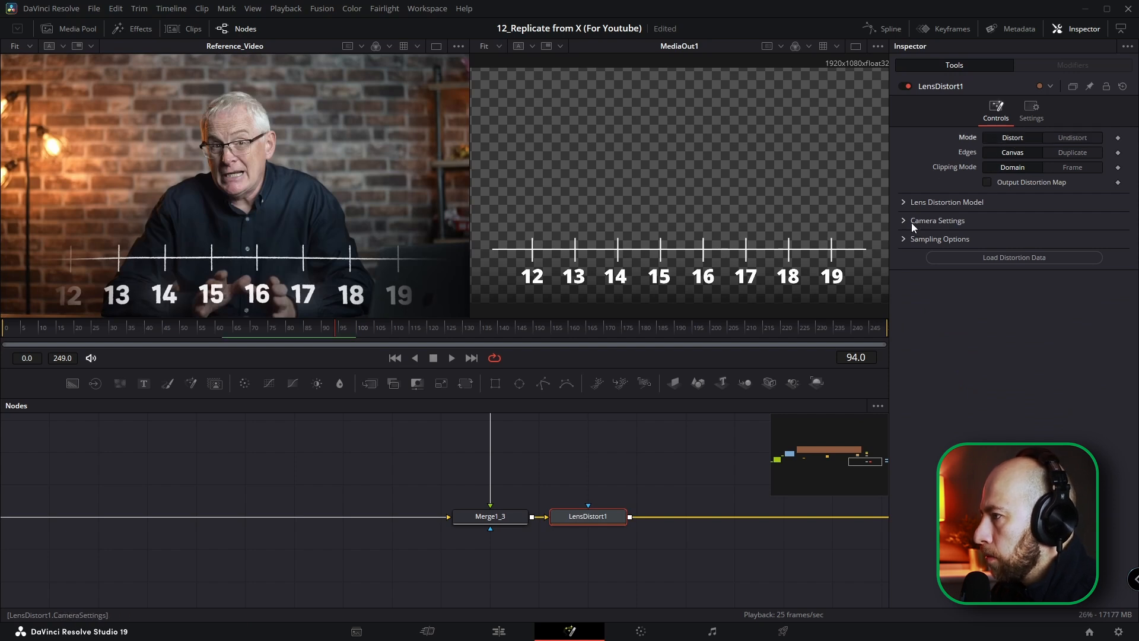
Step: Set LensDistort1's model to 3DE4 Anamorphic, Degree 6 and bend the timeline with Cy02 - Degree 2 at -0.078
{"action": "left_click", "coordinate": [902, 203]}
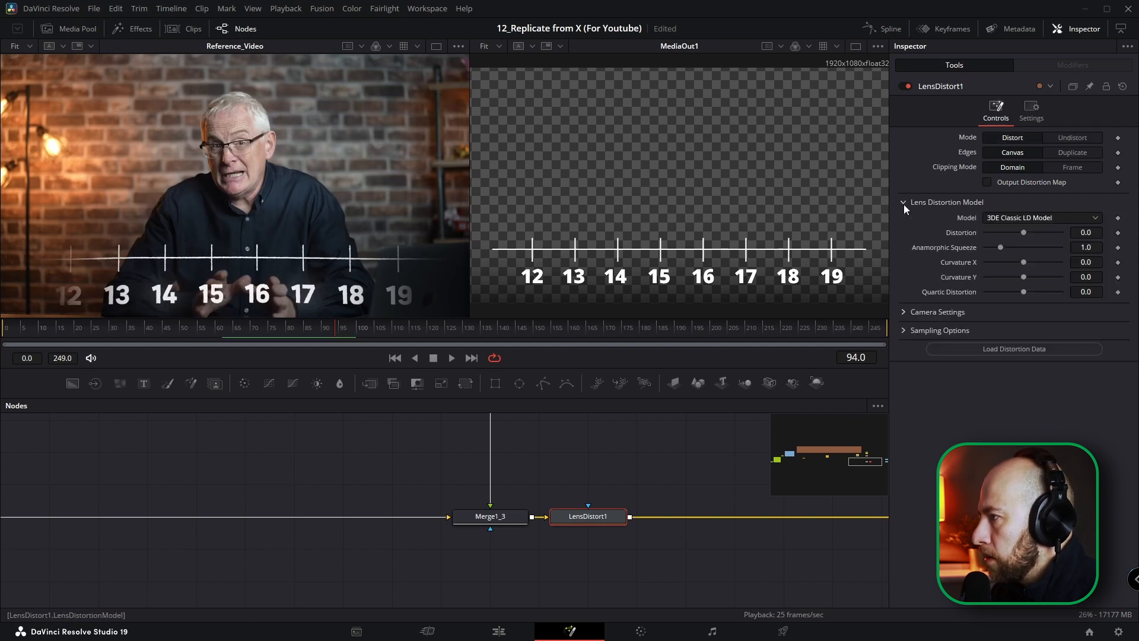
{"action": "left_click", "coordinate": [1026, 219]}
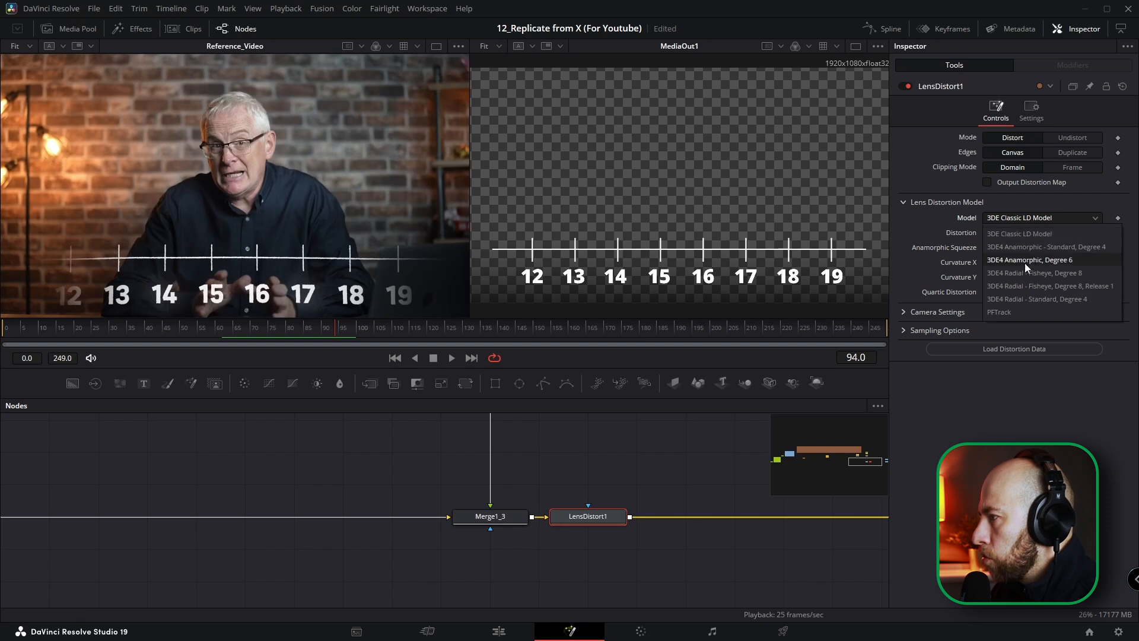
{"action": "left_click", "coordinate": [1007, 263]}
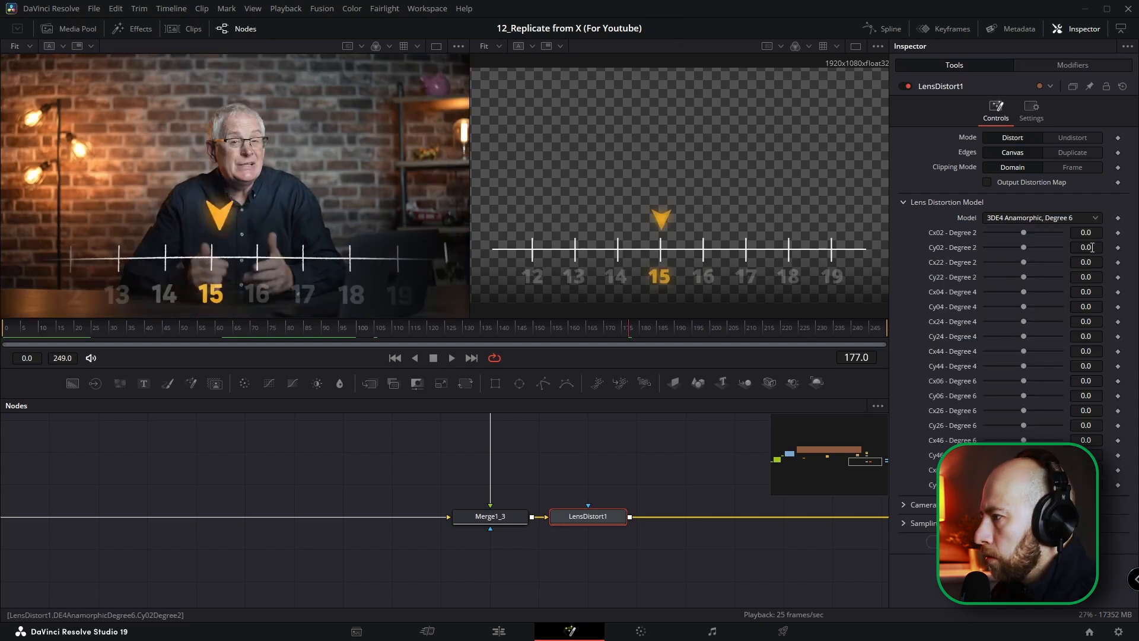
{"action": "left_click_drag", "start_coordinate": [1092, 247], "coordinate": [1049, 247]}
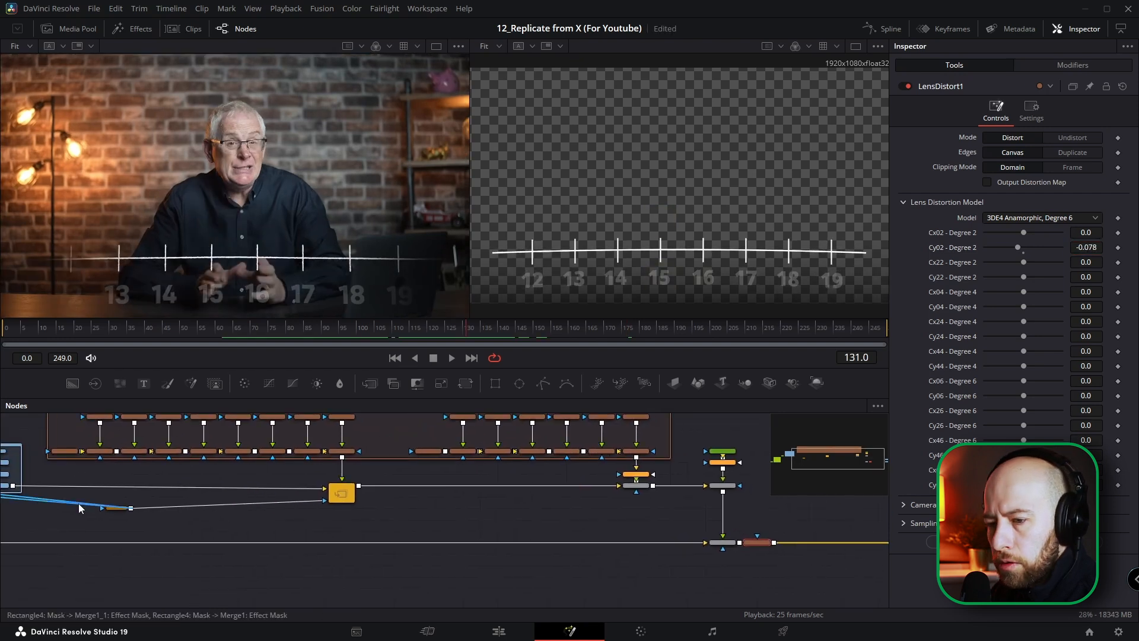
Step: Adjust the Rectangle4 mask at its frame 50 width keyframe to fade both ends of the timeline
{"action": "scroll", "coordinate": [118, 510], "scroll_direction": "up", "scroll_amount": 3}
{"action": "left_click", "coordinate": [119, 509]}
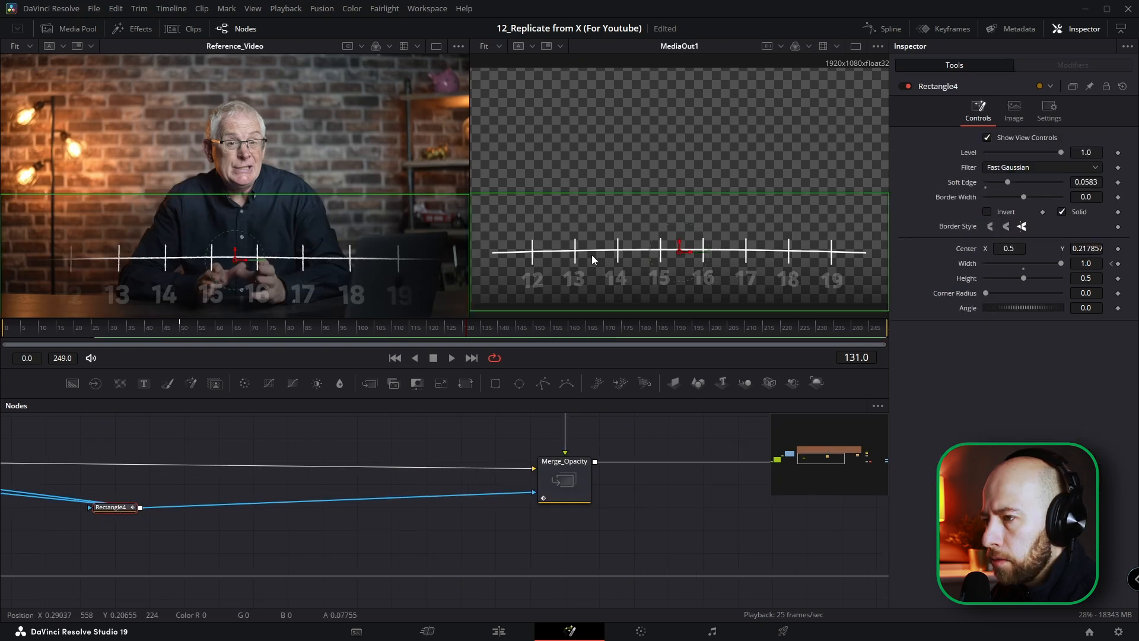
{"action": "scroll", "coordinate": [630, 253], "scroll_direction": "down", "scroll_amount": 2}
{"action": "left_click", "coordinate": [180, 327]}
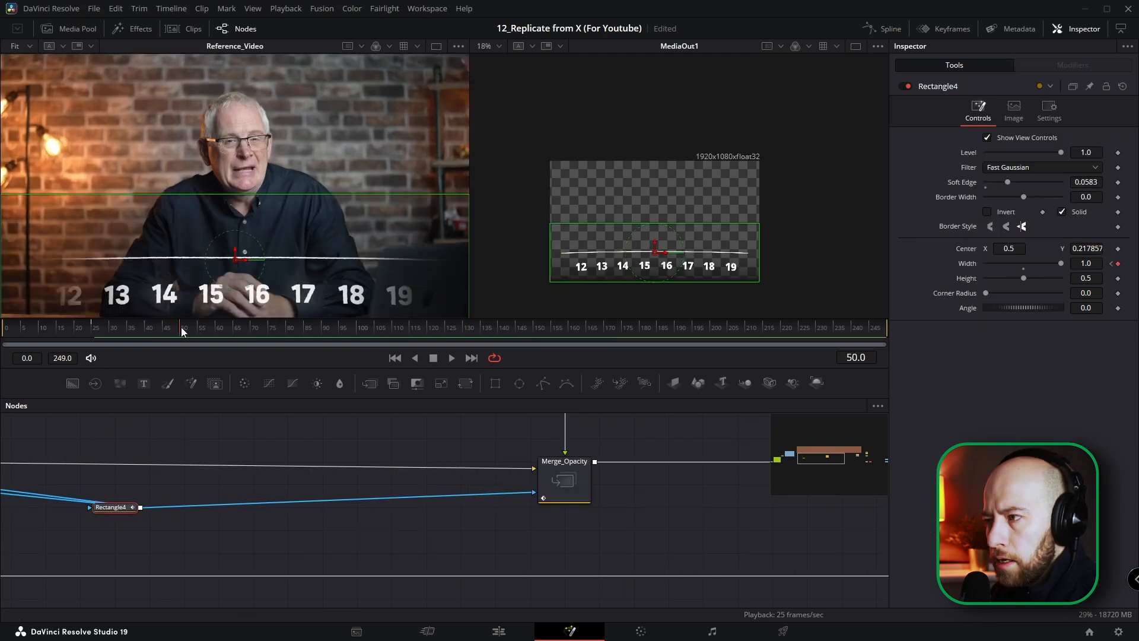
{"action": "scroll", "coordinate": [647, 263], "scroll_direction": "up", "scroll_amount": 2}
{"action": "left_click_drag", "start_coordinate": [645, 260], "coordinate": [637, 256]}
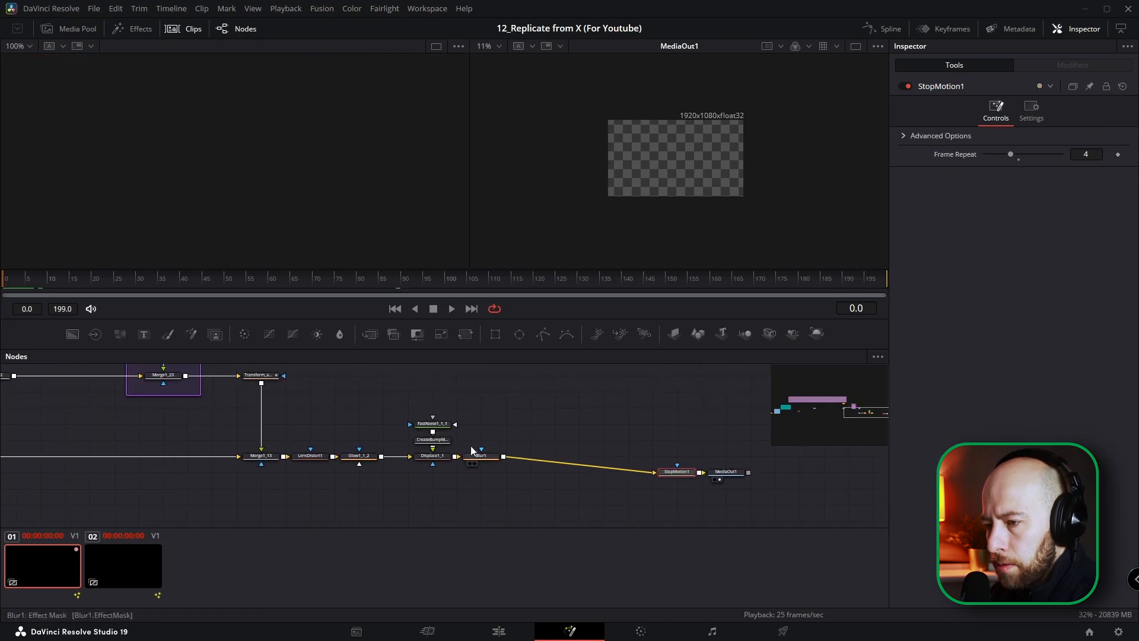
Step: Copy the FastNoise1_1_1, CreateBumpMap1 and Displace1_1 nodes from clip 01's composition and return to clip 02
{"action": "scroll", "coordinate": [471, 446], "scroll_direction": "up", "scroll_amount": 3}
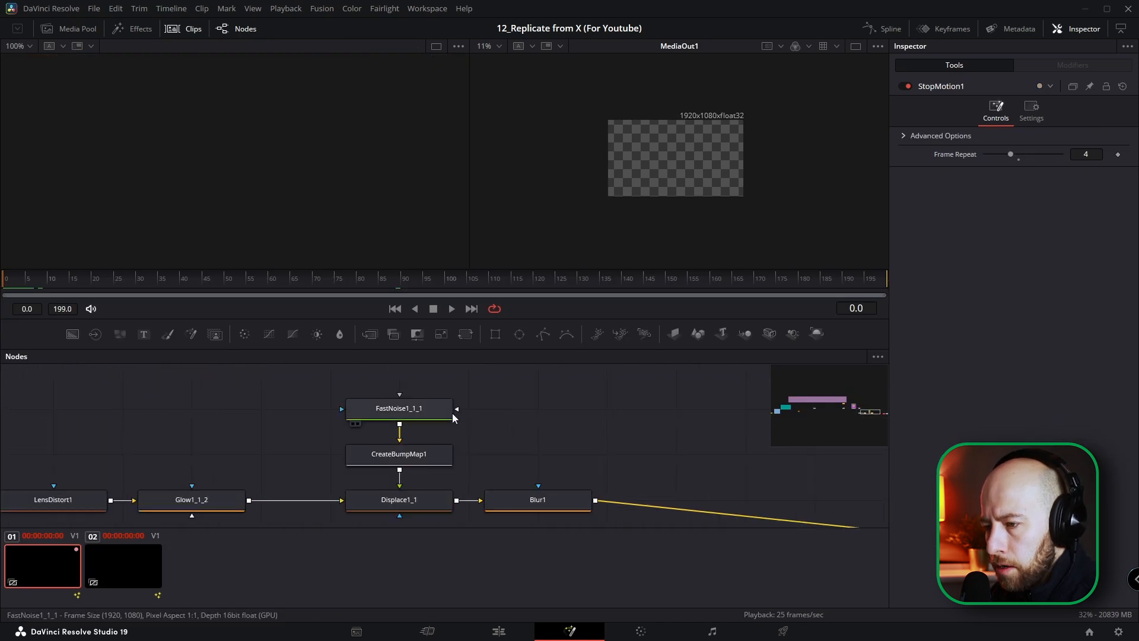
{"action": "left_click_drag", "start_coordinate": [433, 376], "coordinate": [368, 503]}
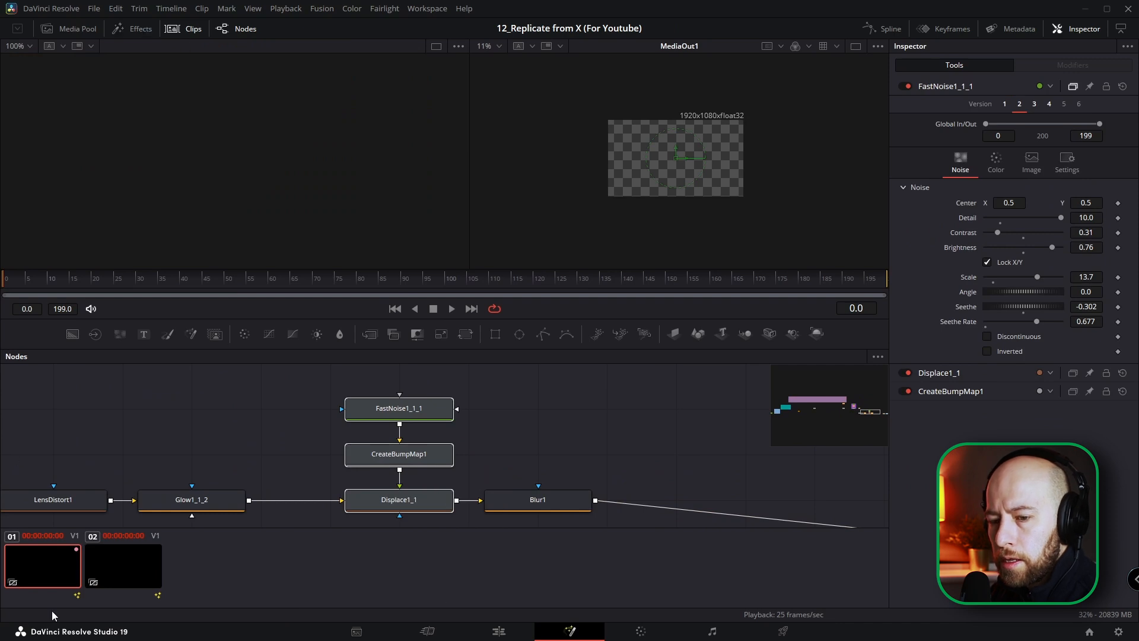
{"action": "left_click", "coordinate": [109, 571]}
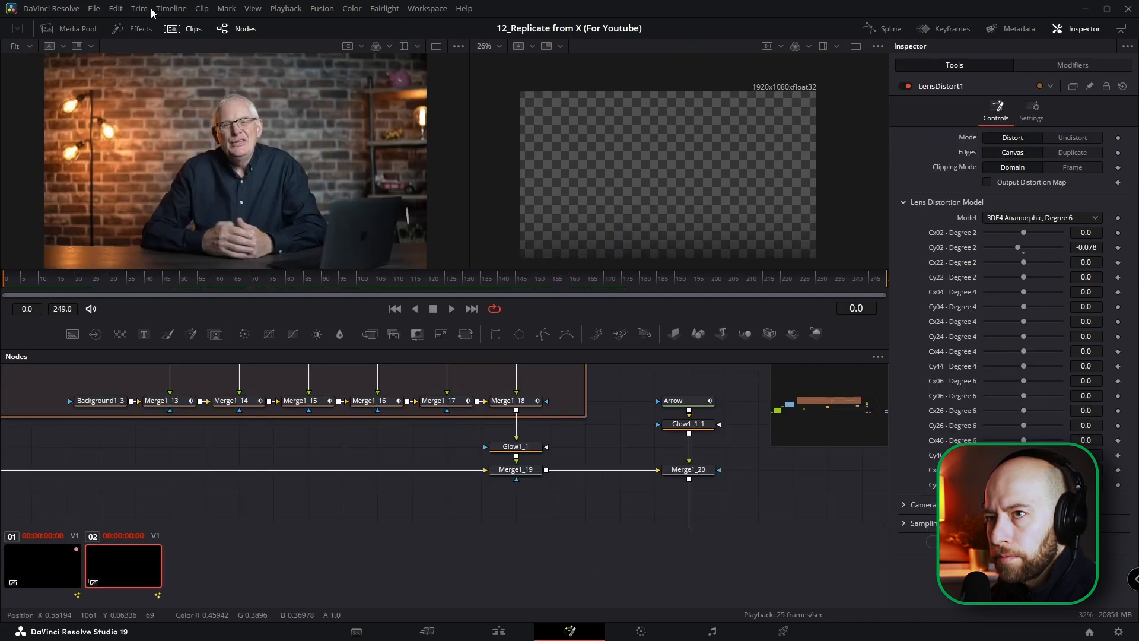
{"action": "left_click", "coordinate": [190, 31]}
Step: Paste the copied noise, bump map and displace nodes and connect Displace1_1 between LensDistort1 and MediaOut1
{"action": "scroll", "coordinate": [620, 553], "scroll_direction": "down", "scroll_amount": 3}
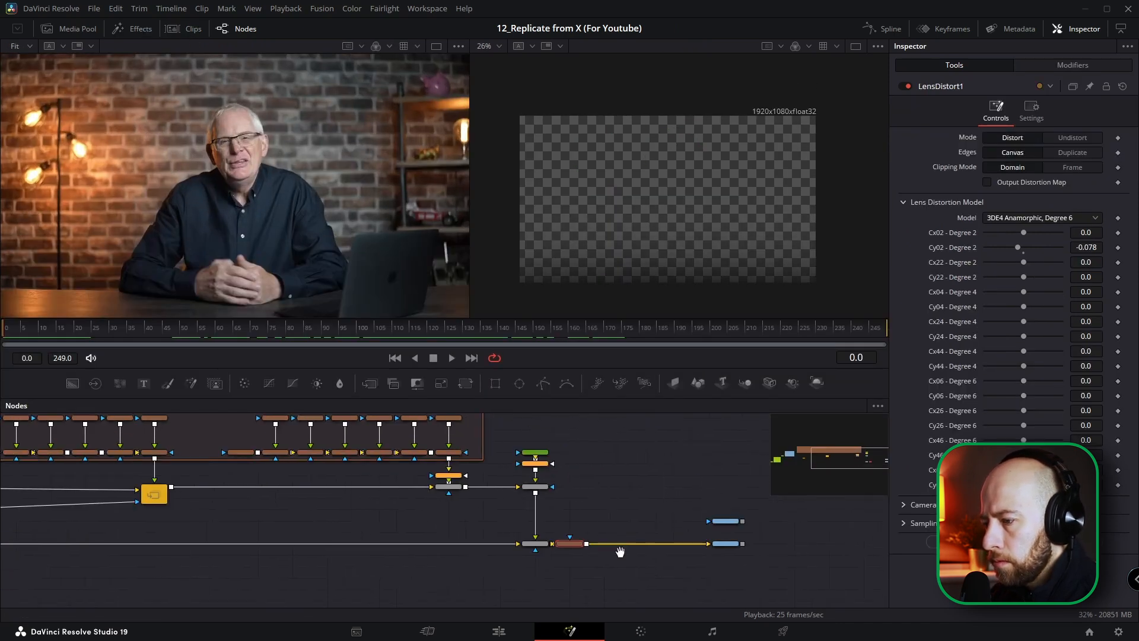
{"action": "scroll", "coordinate": [620, 552], "scroll_direction": "up", "scroll_amount": 3}
{"action": "left_click", "coordinate": [562, 442]}
{"action": "key", "text": "ctrl+v"}
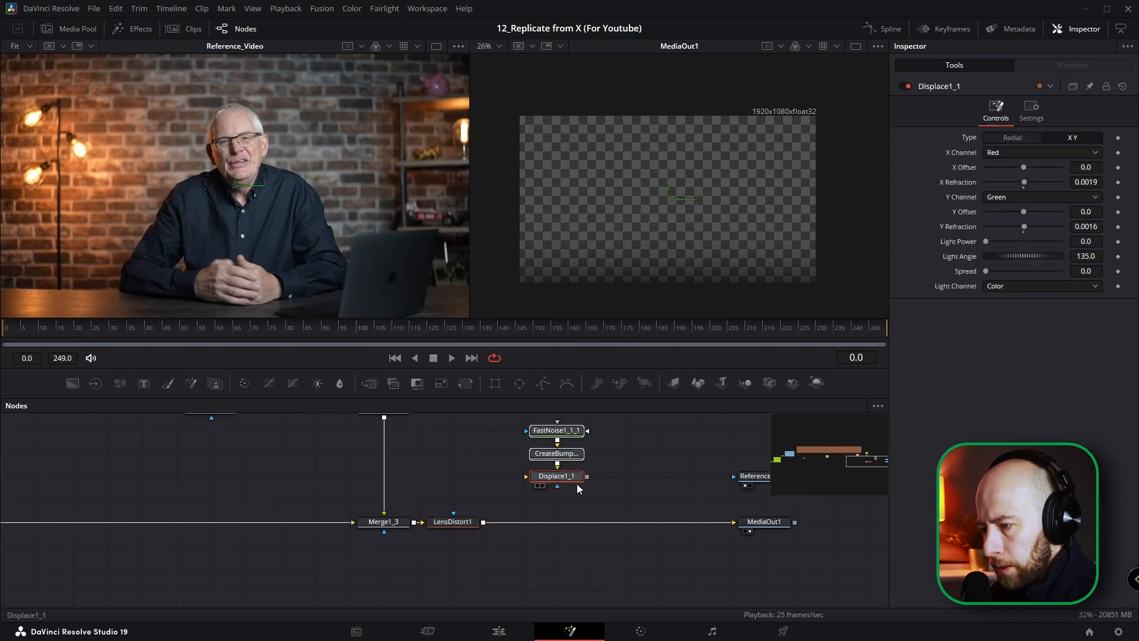
{"action": "left_click_drag", "start_coordinate": [564, 493], "coordinate": [555, 540]}
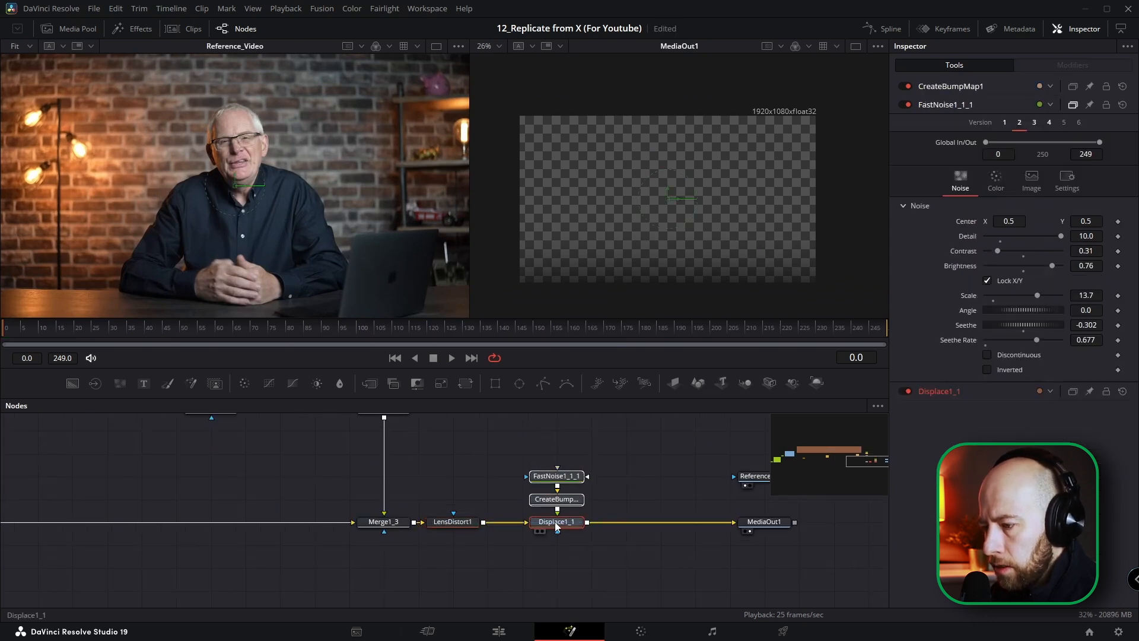
{"action": "left_click", "coordinate": [565, 565]}
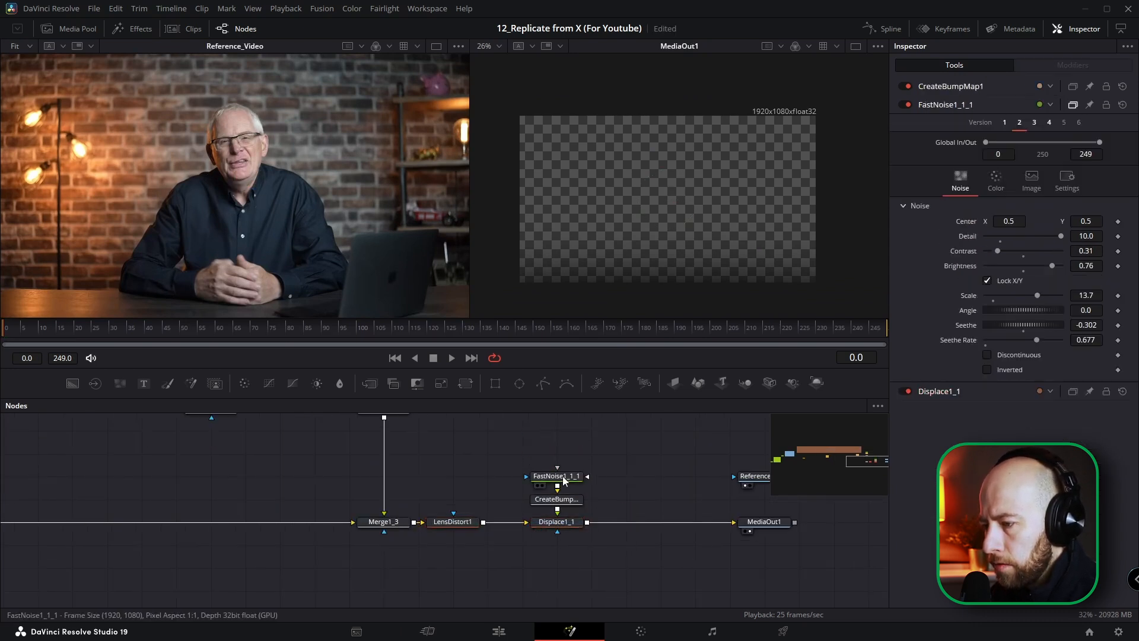
Step: Review the pasted nodes' settings, switch Displace1_1 to Radial with a Refraction Strength of -0.043, and play the animation back
{"action": "left_click", "coordinate": [563, 477]}
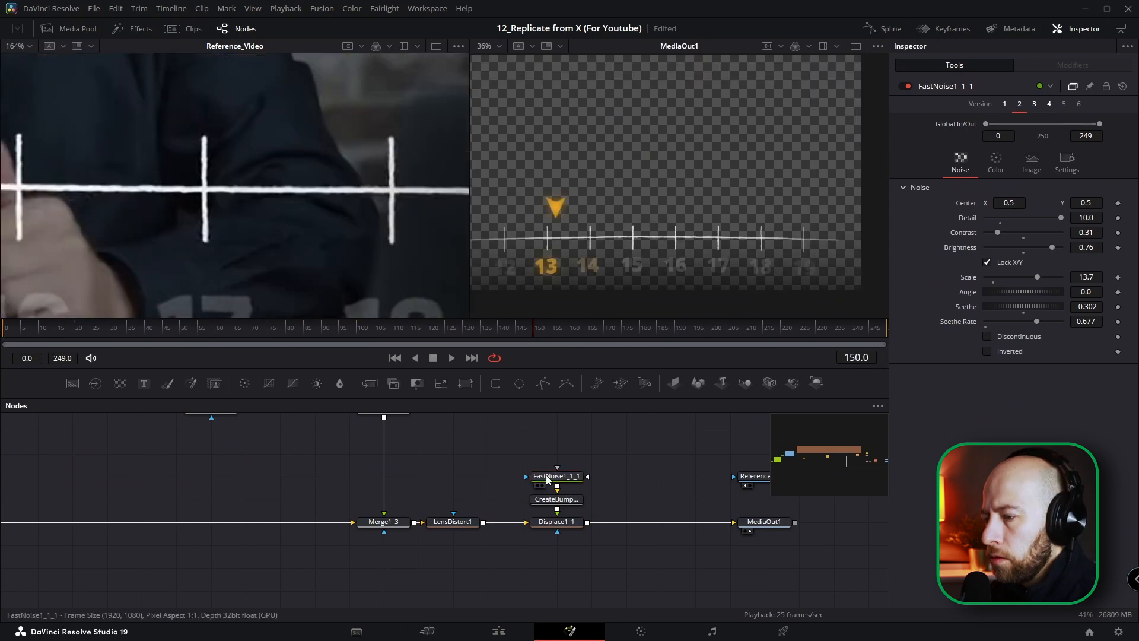
{"action": "scroll", "coordinate": [567, 501], "scroll_direction": "up", "scroll_amount": 3}
{"action": "left_click", "coordinate": [567, 501]}
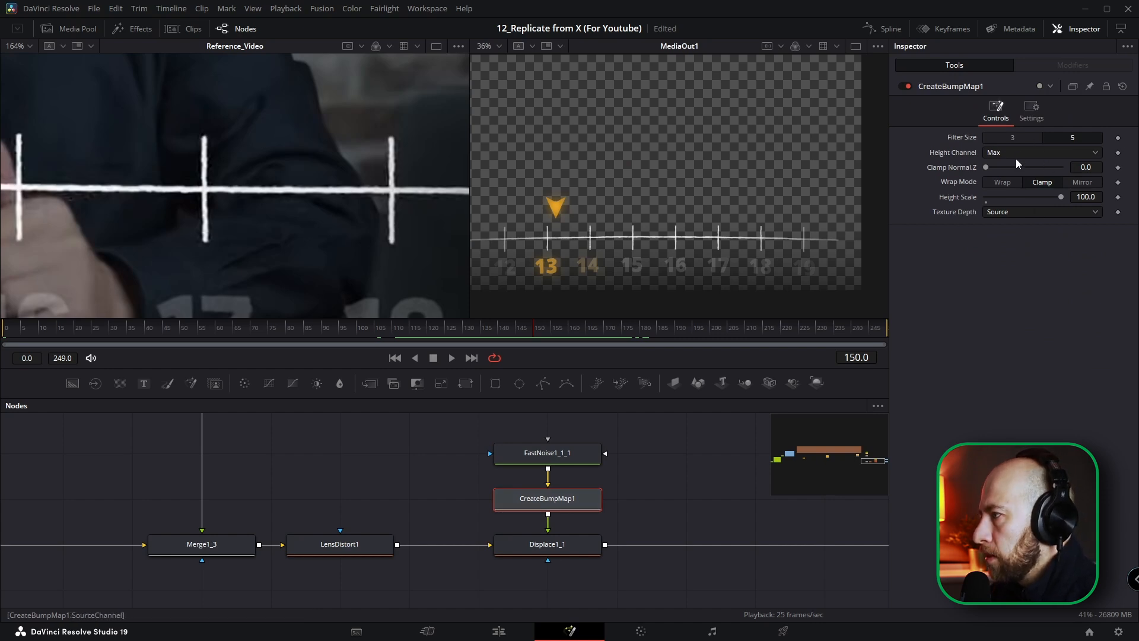
{"action": "left_click", "coordinate": [570, 551]}
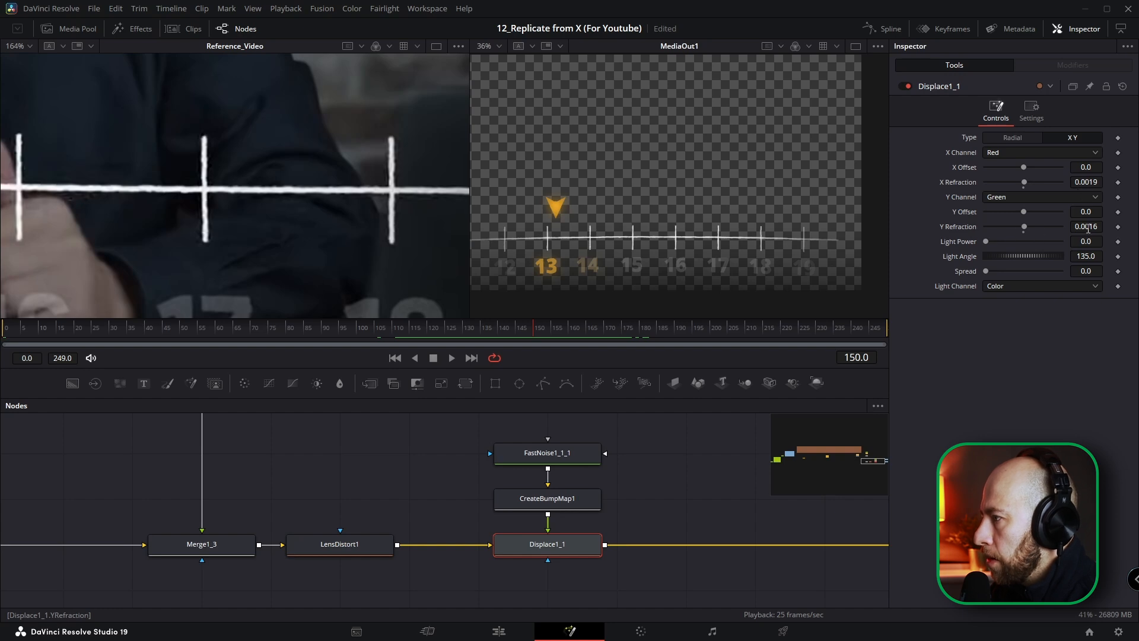
{"action": "left_click", "coordinate": [1009, 140]}
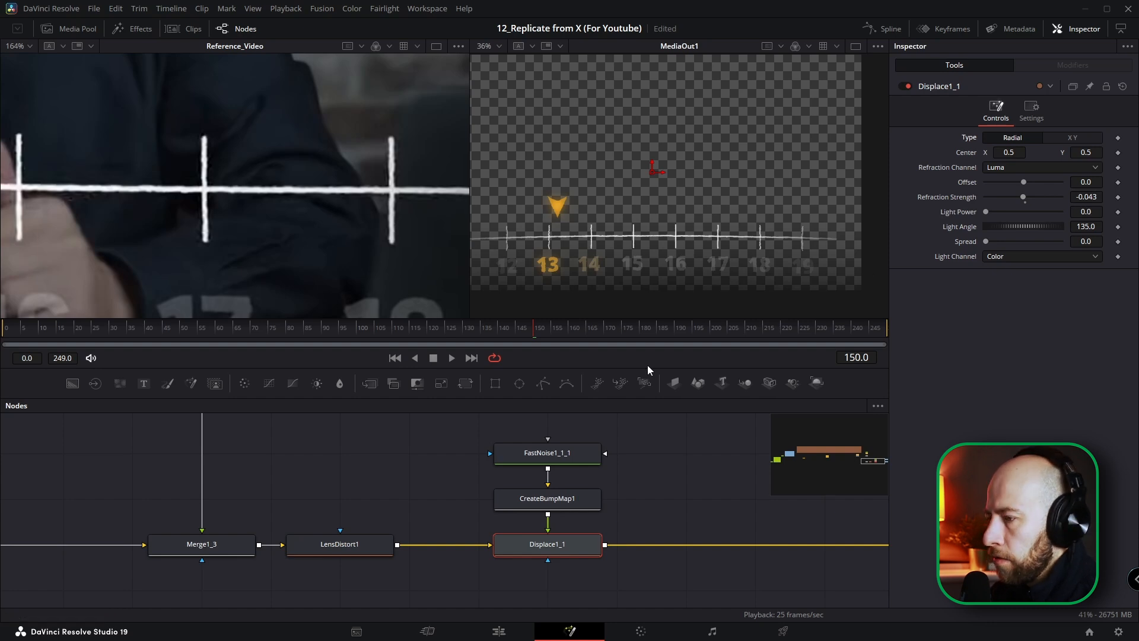
{"action": "scroll", "coordinate": [637, 457], "scroll_direction": "down", "scroll_amount": 6}
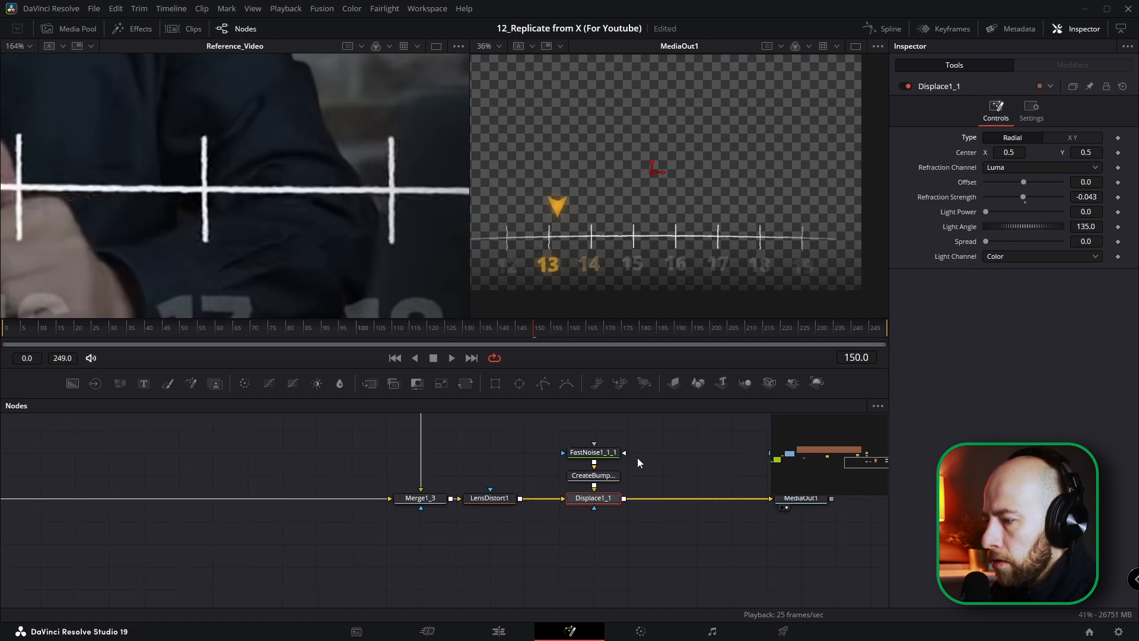
{"action": "scroll", "coordinate": [604, 488], "scroll_direction": "down", "scroll_amount": 3}
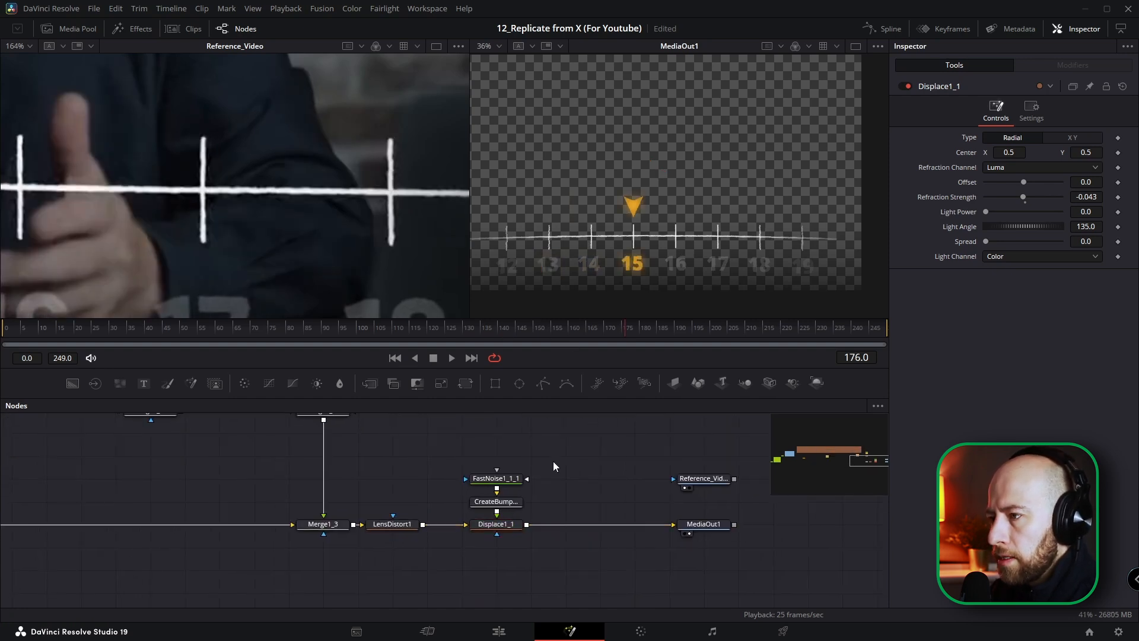
{"action": "left_click_drag", "start_coordinate": [220, 330], "coordinate": [203, 329]}
{"action": "key", "text": "space"}
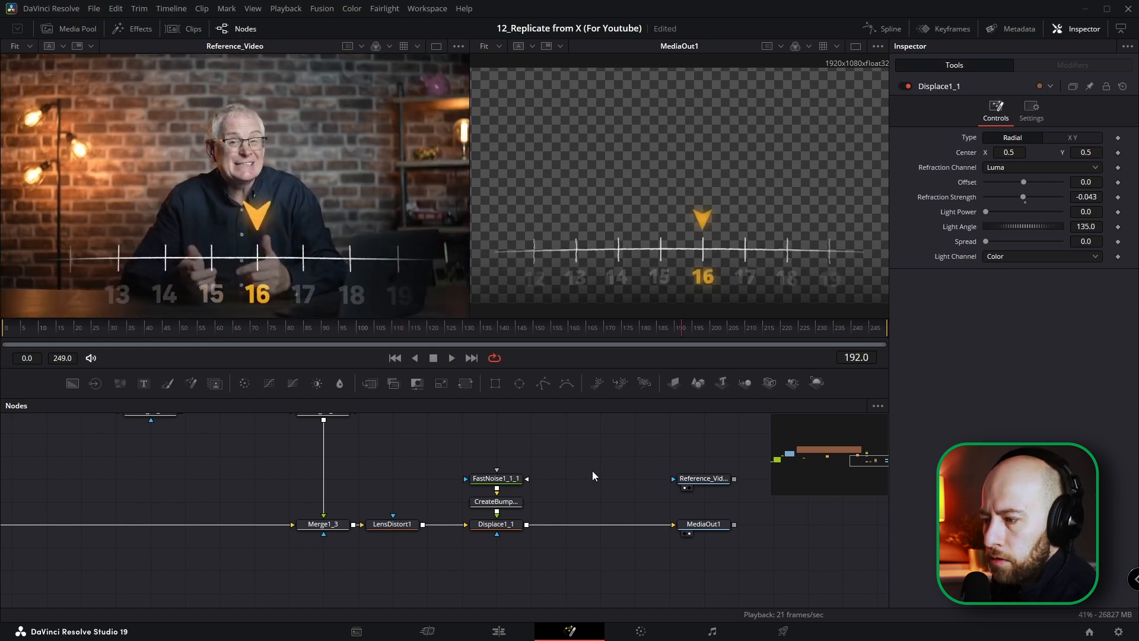
Step: Add a Stop Motion node after Displace1_1 with Frame Repeat 3 and move it and the end nodes away to make room
{"action": "left_click", "coordinate": [439, 528]}
{"action": "key", "text": "shift+space"}
{"action": "type", "text": "lens"}
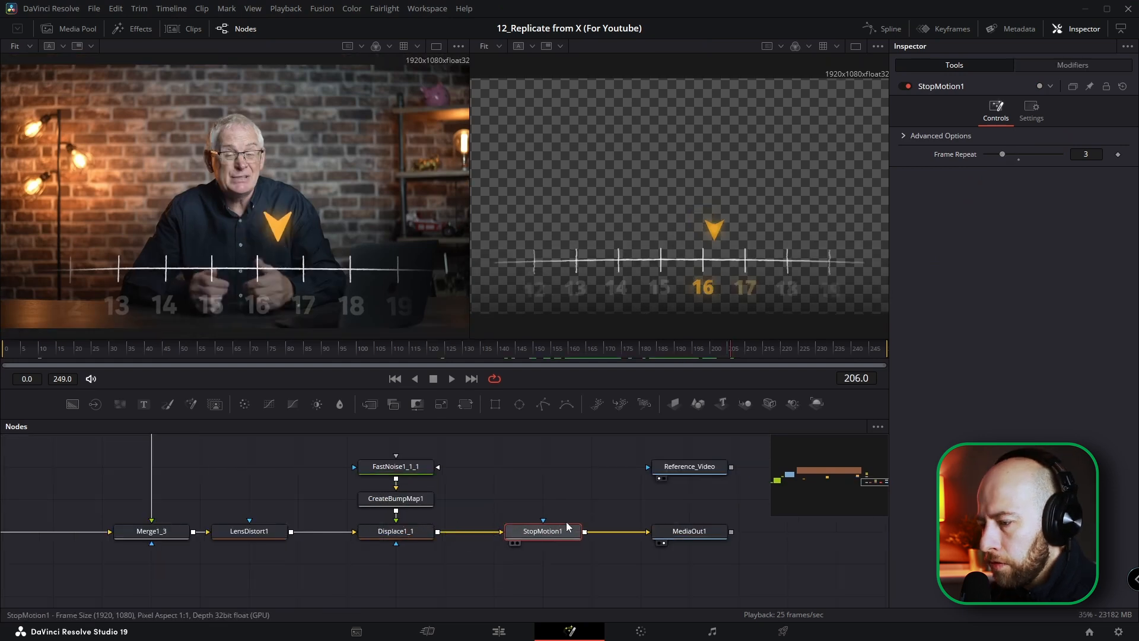
{"action": "left_click_drag", "start_coordinate": [582, 440], "coordinate": [716, 562]}
{"action": "left_click_drag", "start_coordinate": [610, 532], "coordinate": [783, 537]}
Step: Insert a Blur node after Displace1_1 and set its Blur Size to 0.5
{"action": "left_click", "coordinate": [409, 531]}
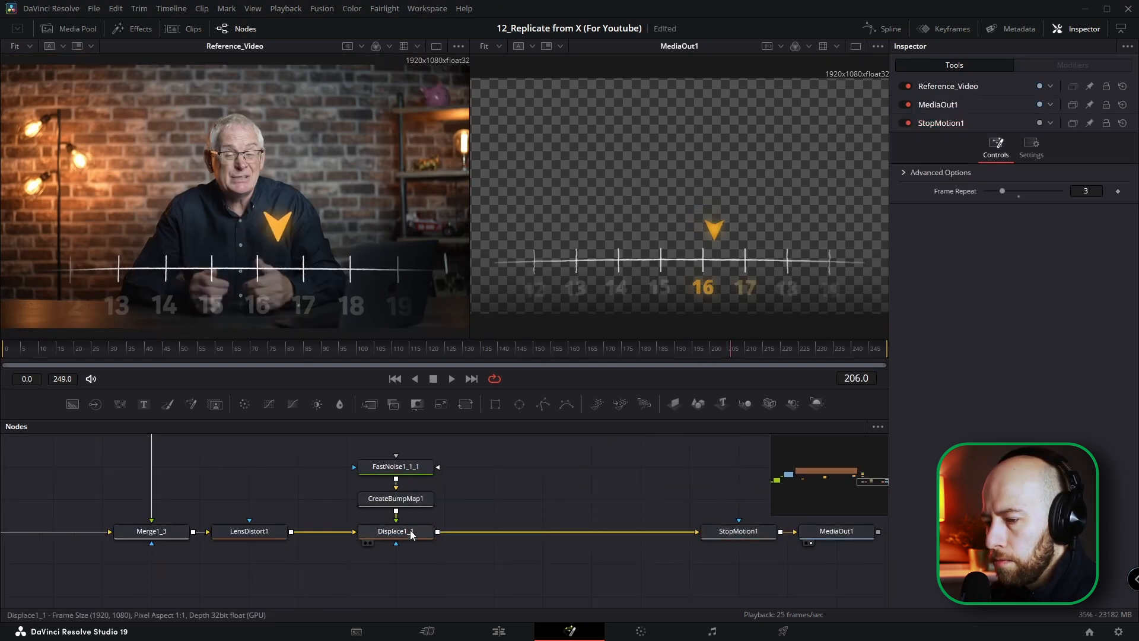
{"action": "key", "text": "shift+space"}
{"action": "type", "text": "blur"}
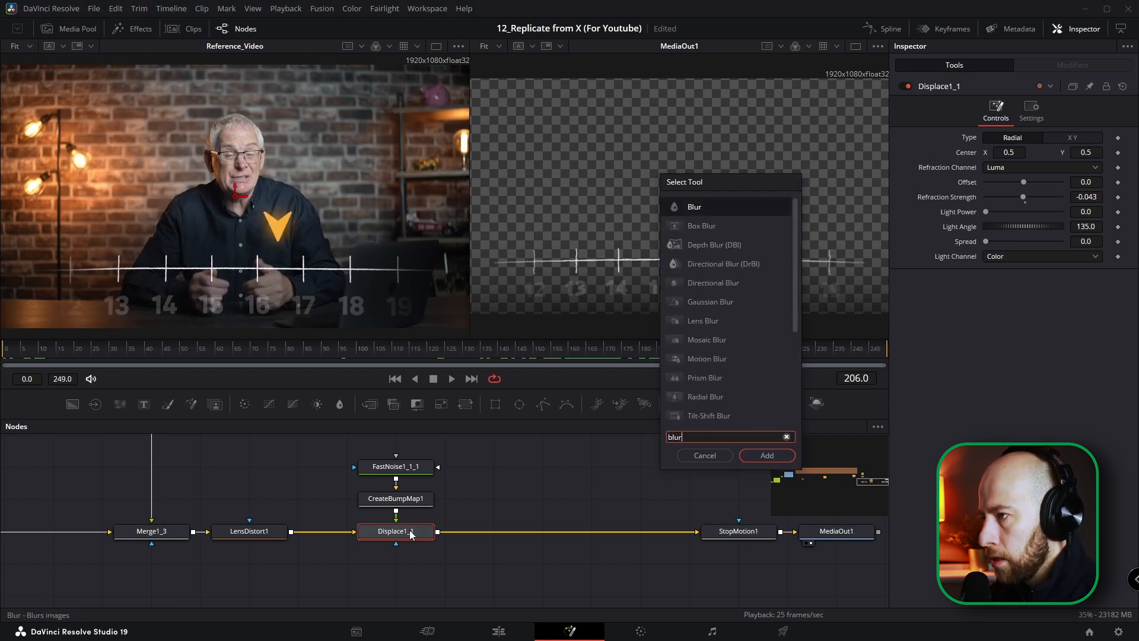
{"action": "key", "text": "Return"}
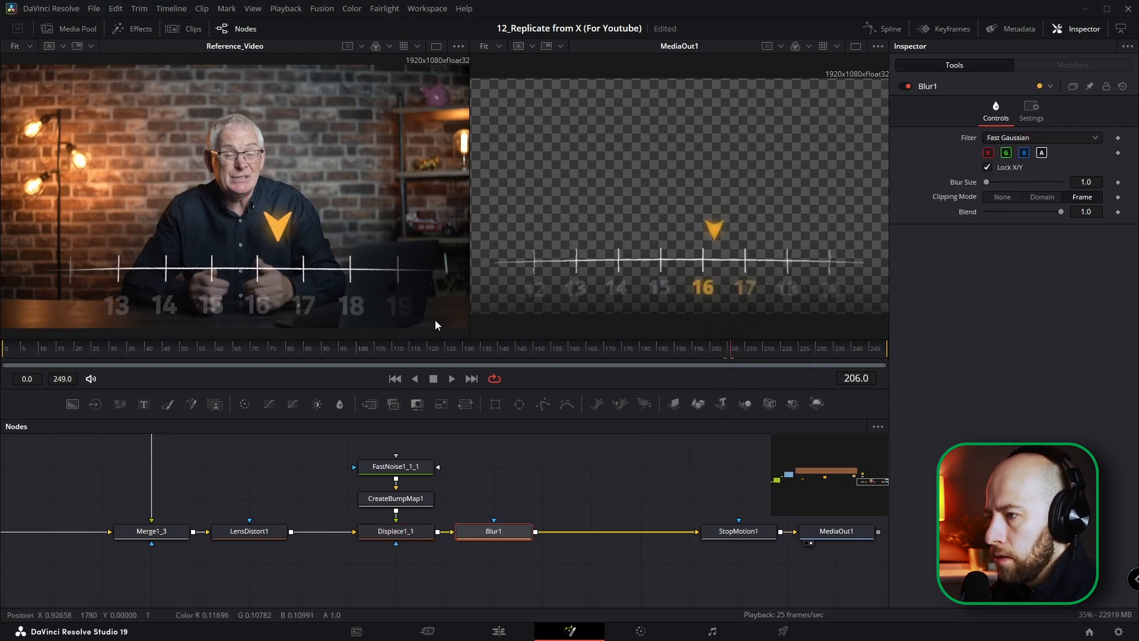
{"action": "left_click_drag", "start_coordinate": [583, 349], "coordinate": [667, 358]}
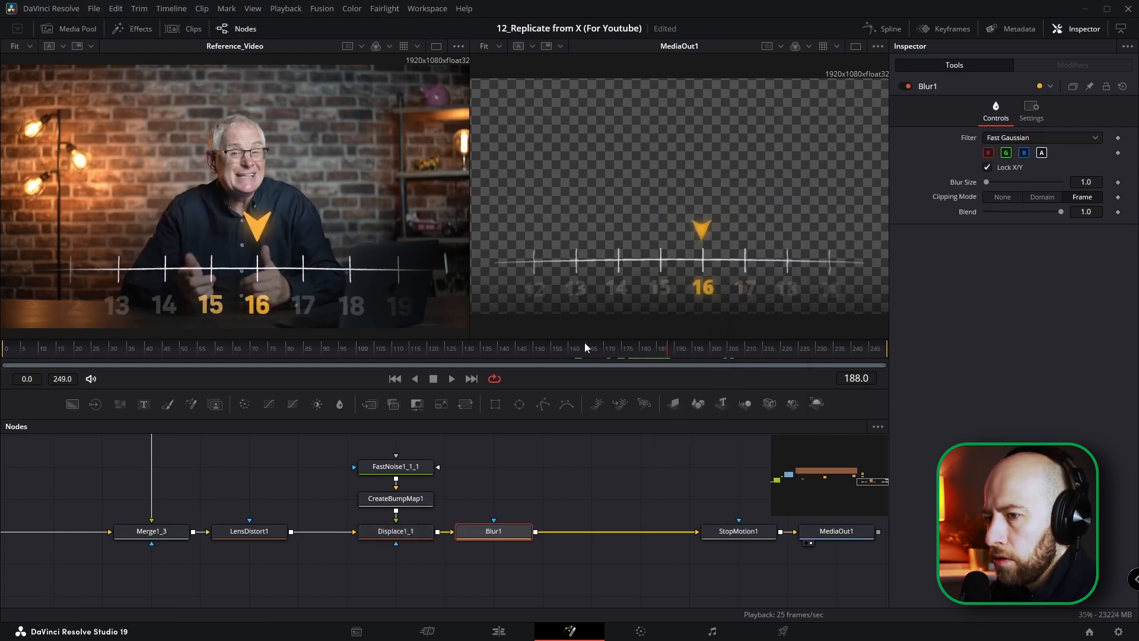
{"action": "left_click_drag", "start_coordinate": [1098, 183], "coordinate": [1097, 183]}
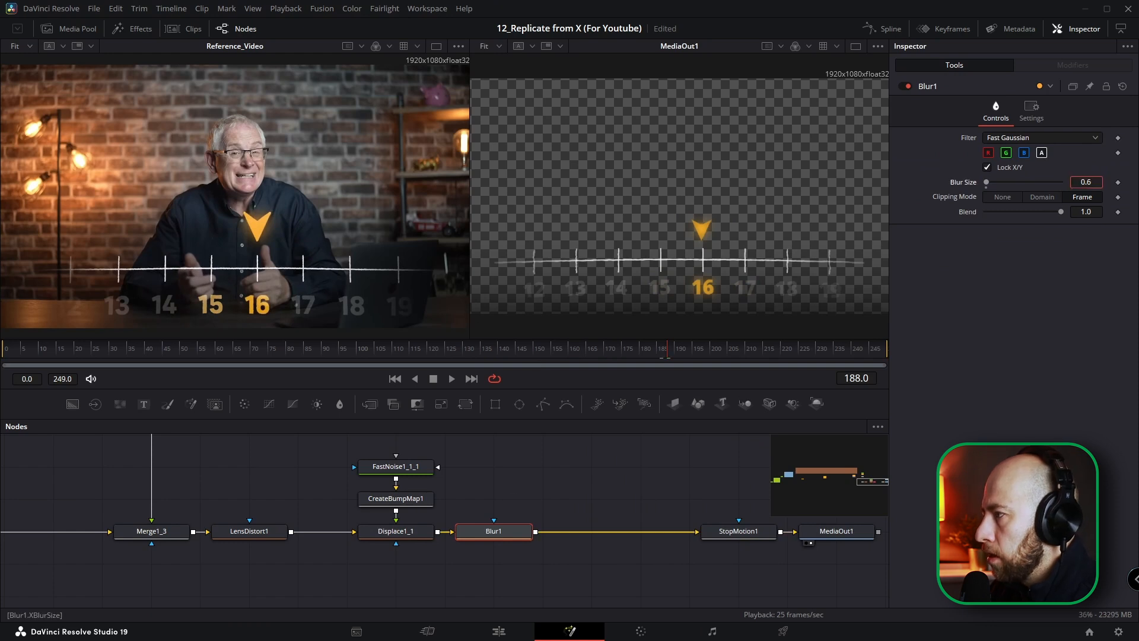
{"action": "left_click_drag", "start_coordinate": [1098, 183], "coordinate": [1095, 183]}
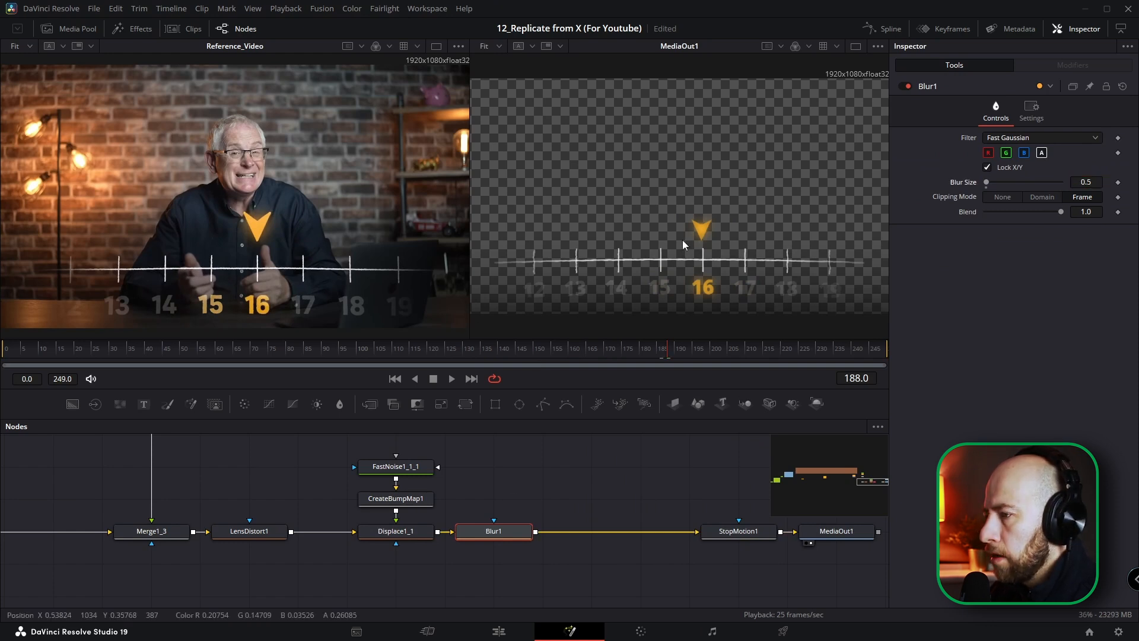